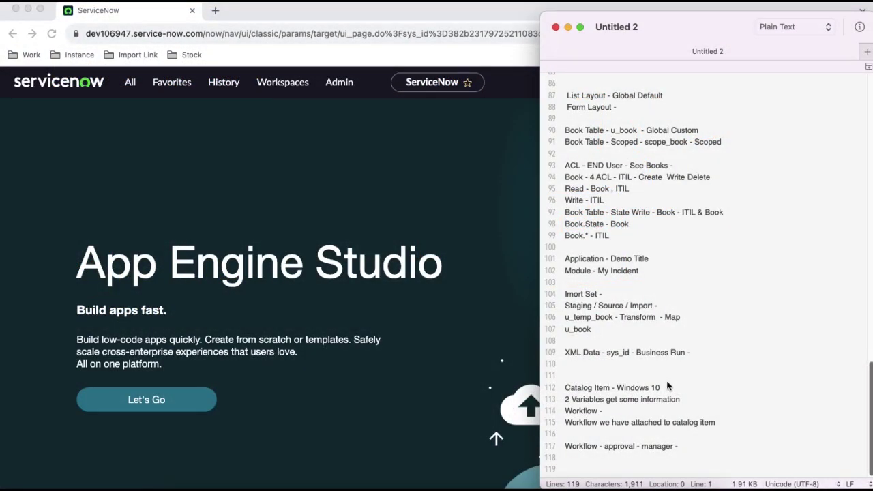
# - Add the line "Incident - Group - State" below the workflow approval line at the end of the notes
pyautogui.click(690, 444)
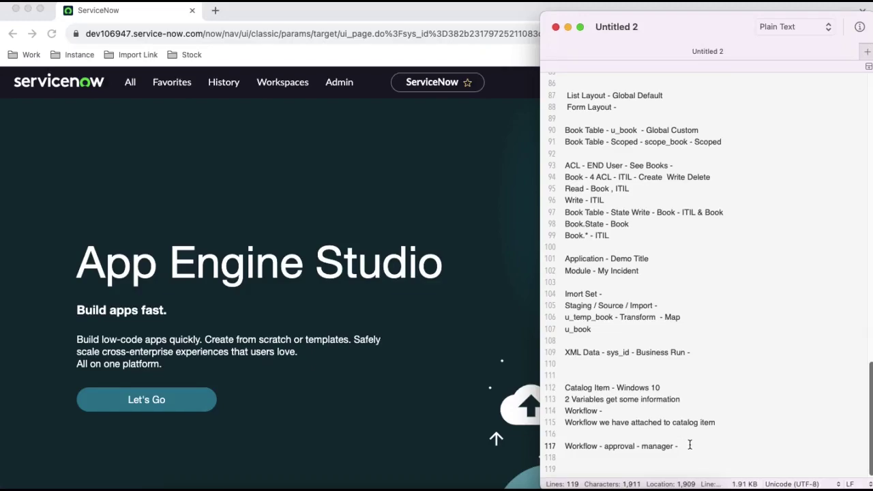
pyautogui.press('Return')
pyautogui.press('Return')
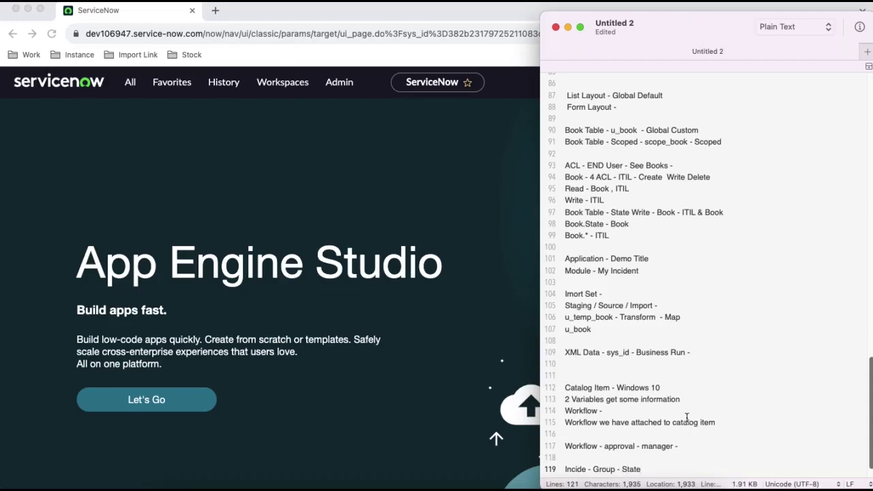
pyautogui.click(588, 469)
pyautogui.write('nt')
# - Switch to ServiceNow in the browser, filter the navigator for "incident" and open the list of all incidents
pyautogui.click(140, 91)
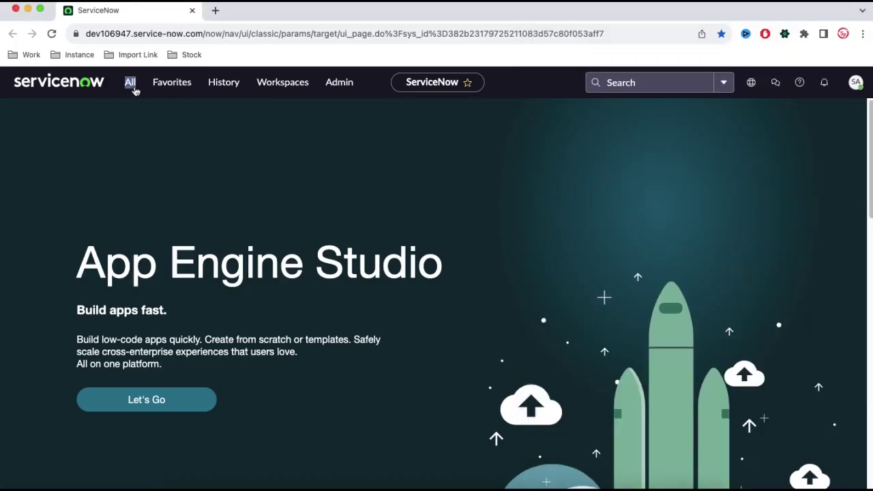
pyautogui.click(134, 87)
pyautogui.write('incident')
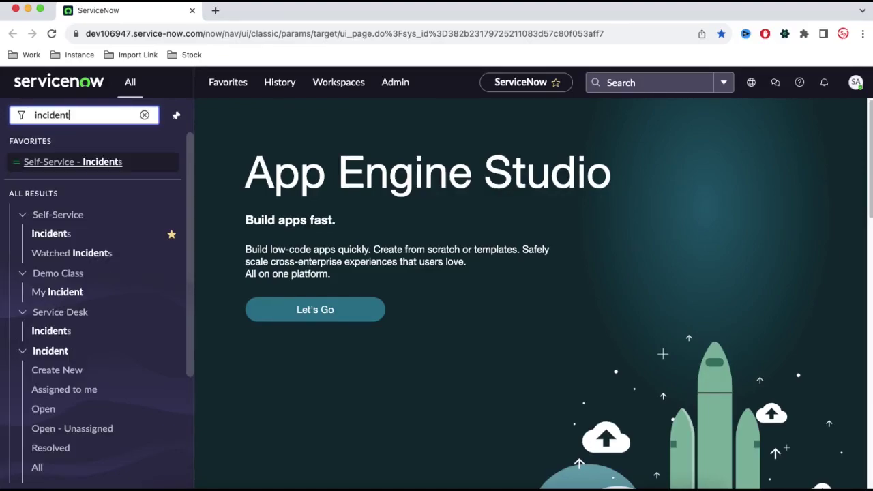
pyautogui.scroll(-2, 49, 405)
pyautogui.click(49, 404)
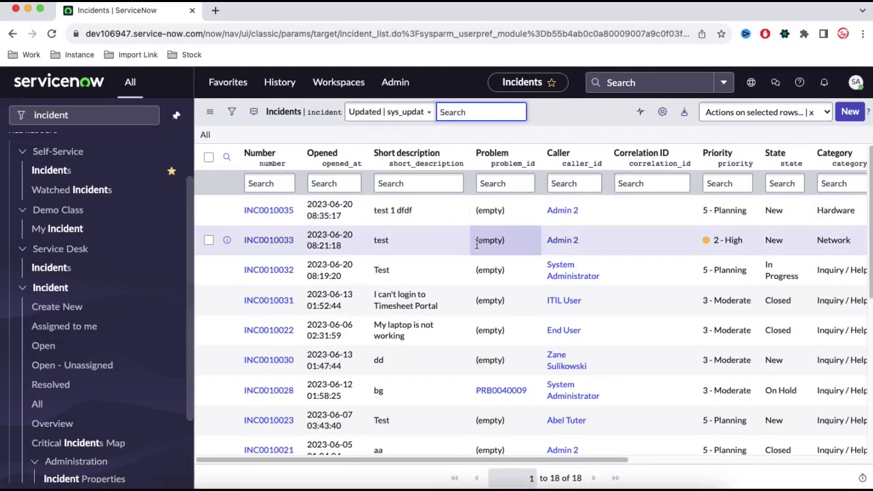
# - Personalize the incident list columns so that Assignment group comes directly after Problem
pyautogui.click(667, 113)
pyautogui.moveTo(432, 204); pyautogui.dragTo(453, 245)
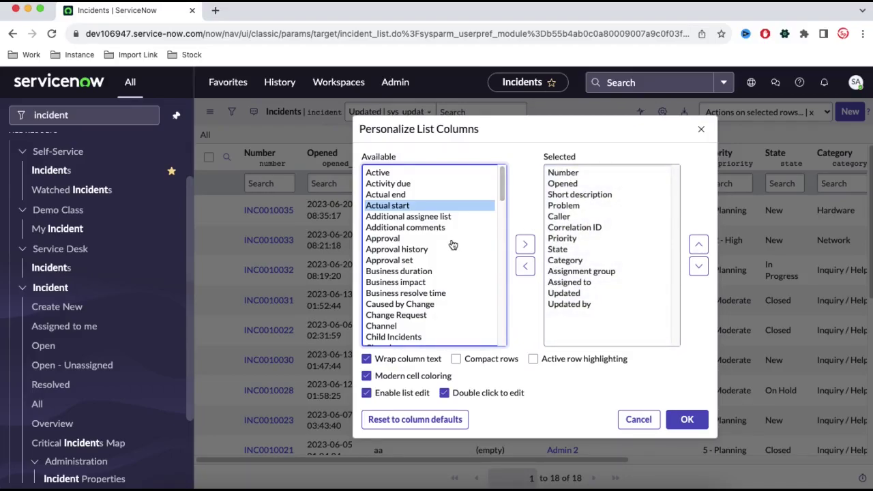
pyautogui.moveTo(452, 246); pyautogui.dragTo(581, 271)
pyautogui.click(699, 243)
pyautogui.click(699, 244)
pyautogui.click(698, 244)
pyautogui.click(699, 244)
pyautogui.click(698, 243)
pyautogui.click(689, 419)
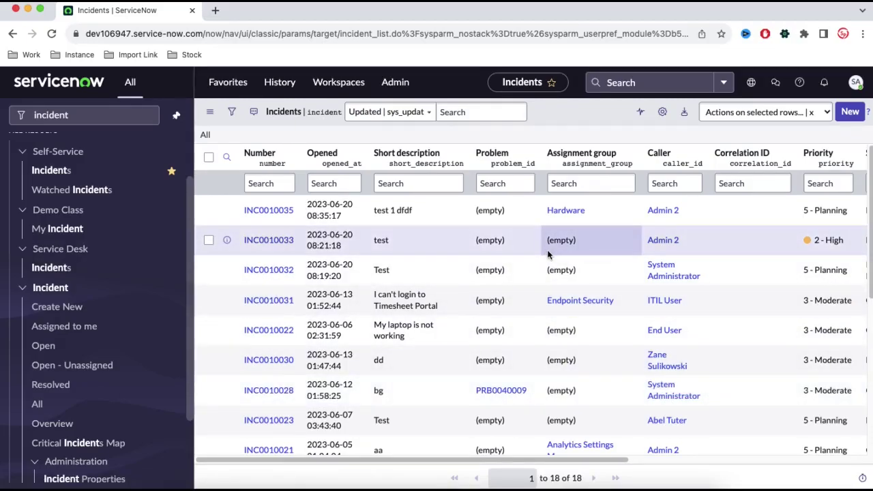
# - Show only the incidents whose assignment group matches Hardware and review their State values
pyautogui.rightClick(581, 215)
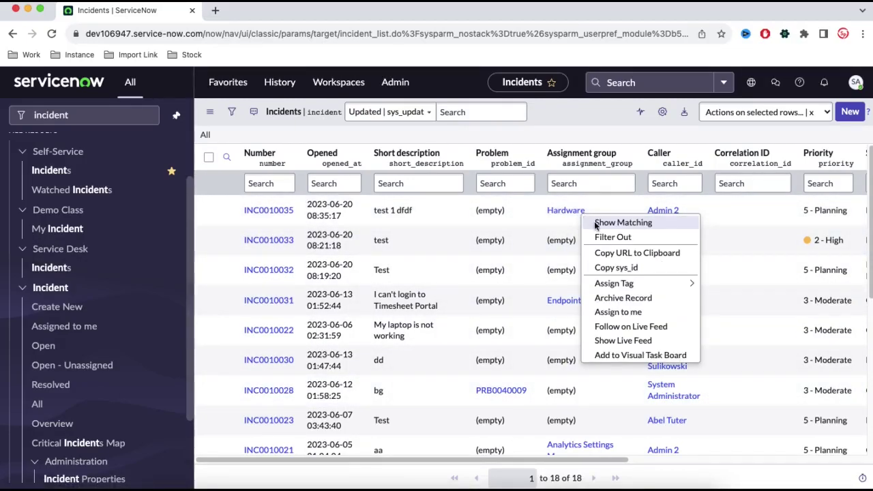
pyautogui.click(597, 225)
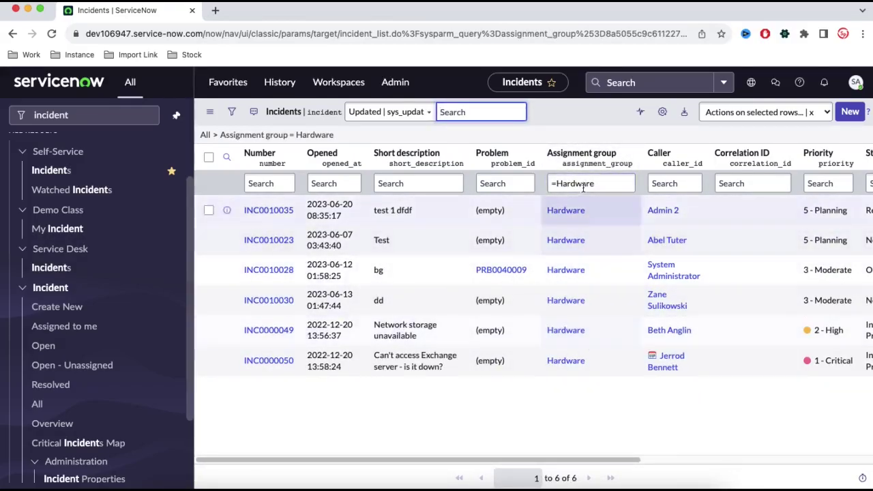
pyautogui.moveTo(588, 461); pyautogui.dragTo(742, 445)
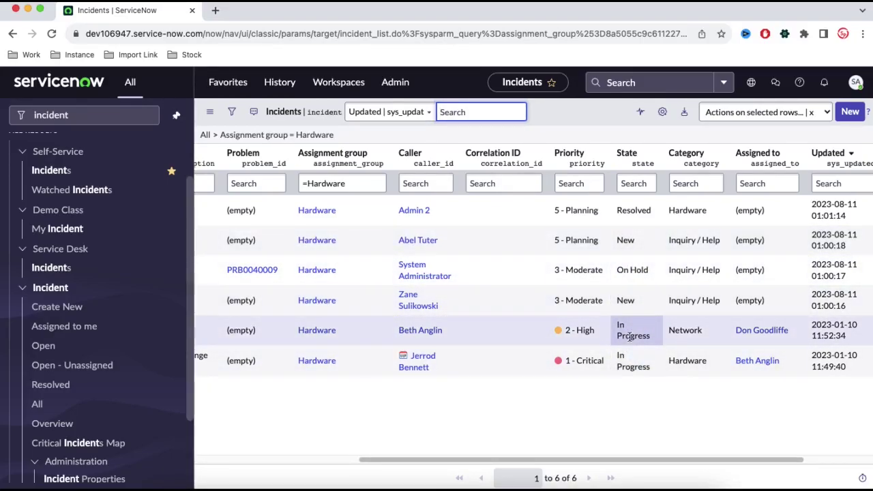
pyautogui.moveTo(628, 453); pyautogui.dragTo(433, 452)
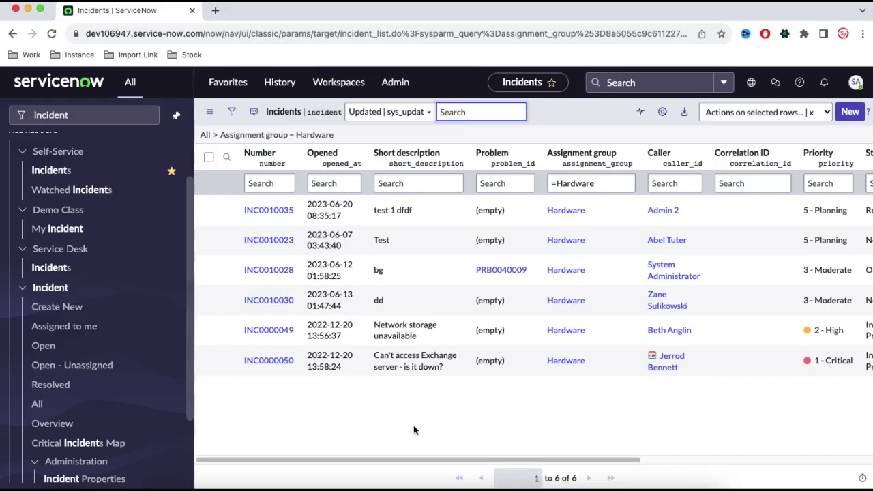
# - Filter the navigator for "report" and open View / Run under Reports
pyautogui.click(13, 116)
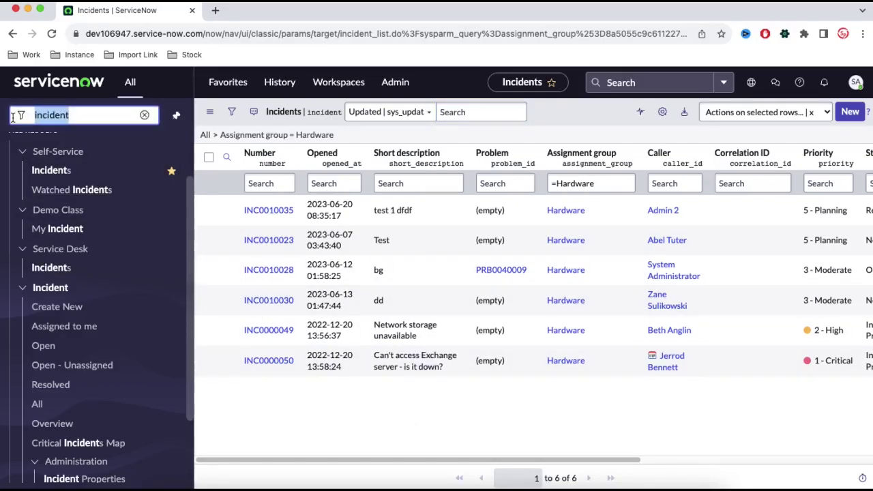
pyautogui.write('report')
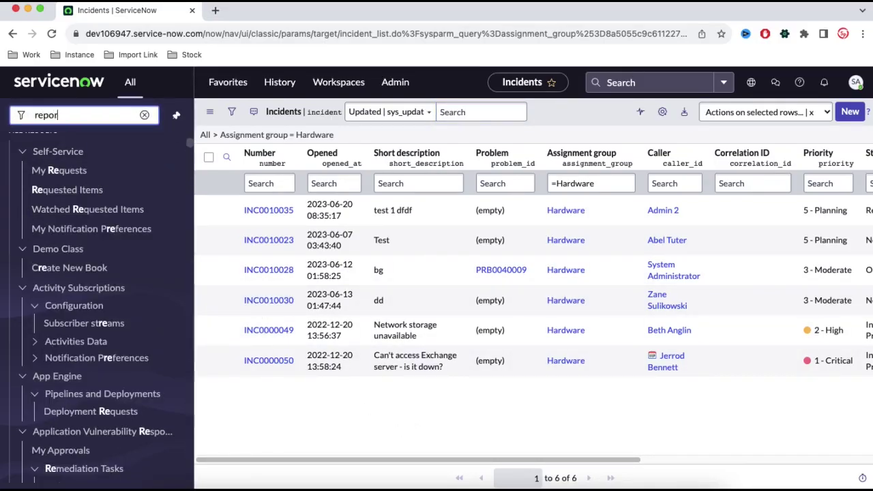
pyautogui.scroll(-2, 87, 338)
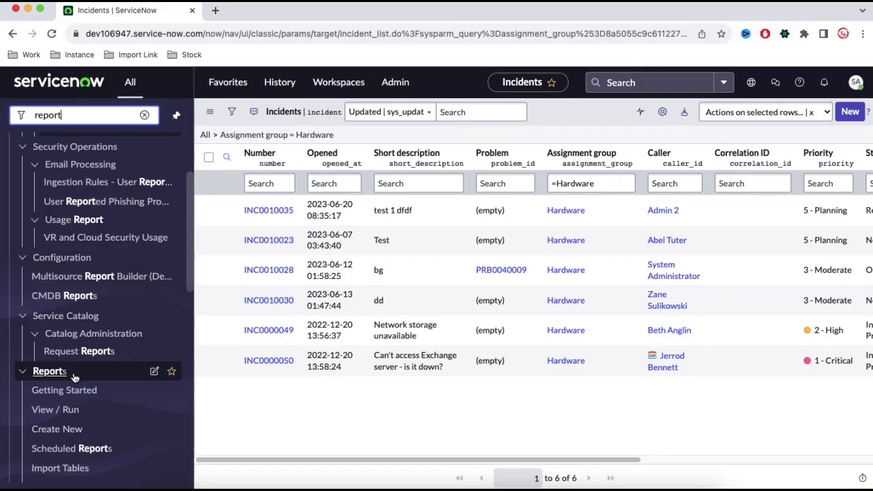
pyautogui.scroll(-6, 68, 375)
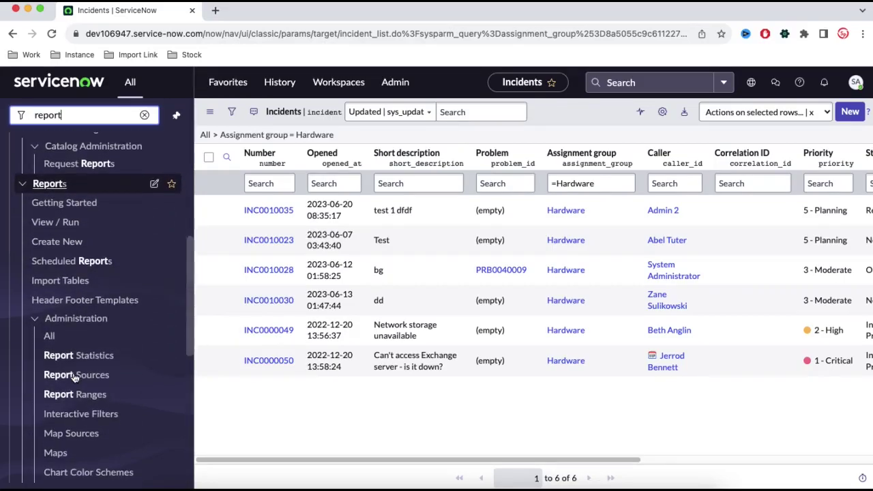
pyautogui.click(65, 231)
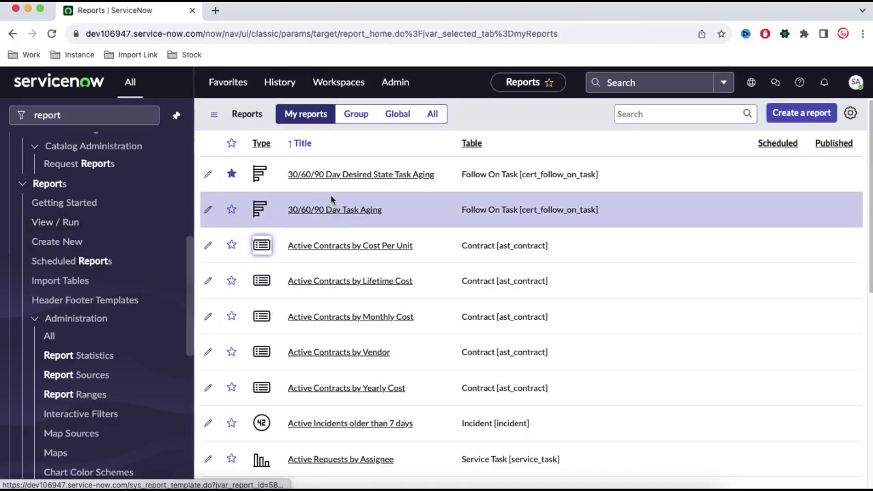
# - Look through the existing reports under My reports, Group and Global
pyautogui.scroll(-5, 346, 313)
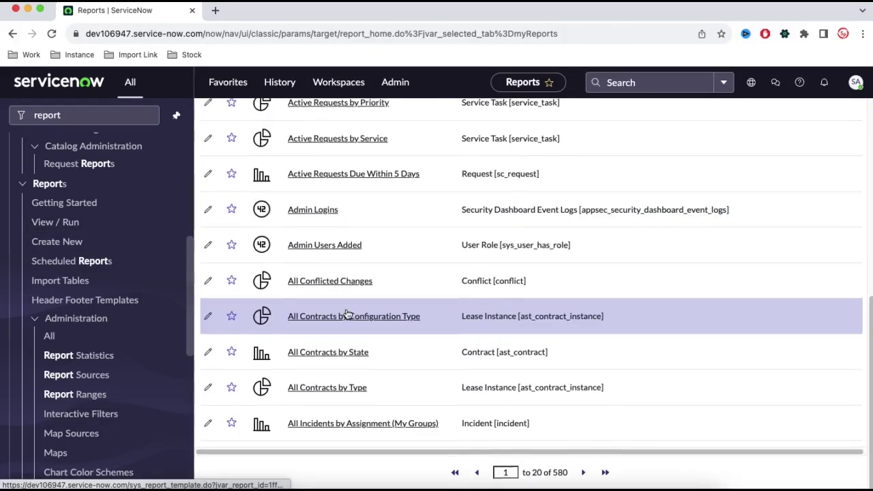
pyautogui.scroll(5, 346, 314)
pyautogui.scroll(-5, 346, 310)
pyautogui.scroll(5, 345, 308)
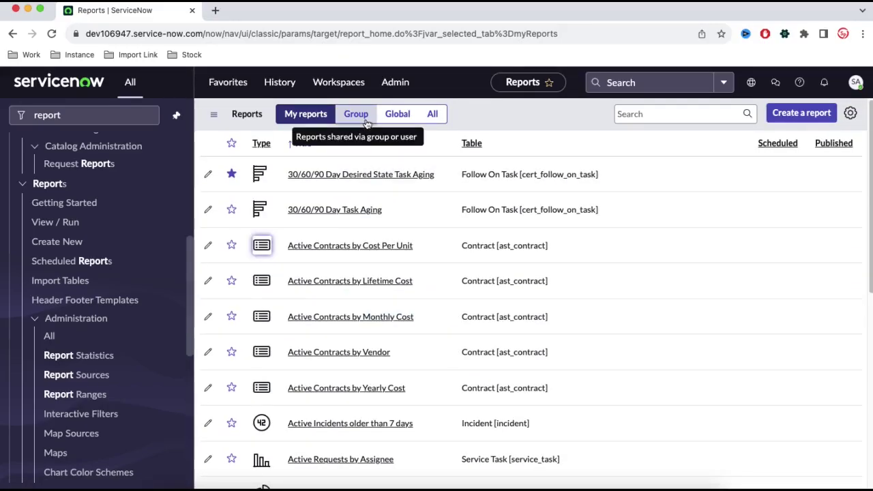
pyautogui.click(356, 114)
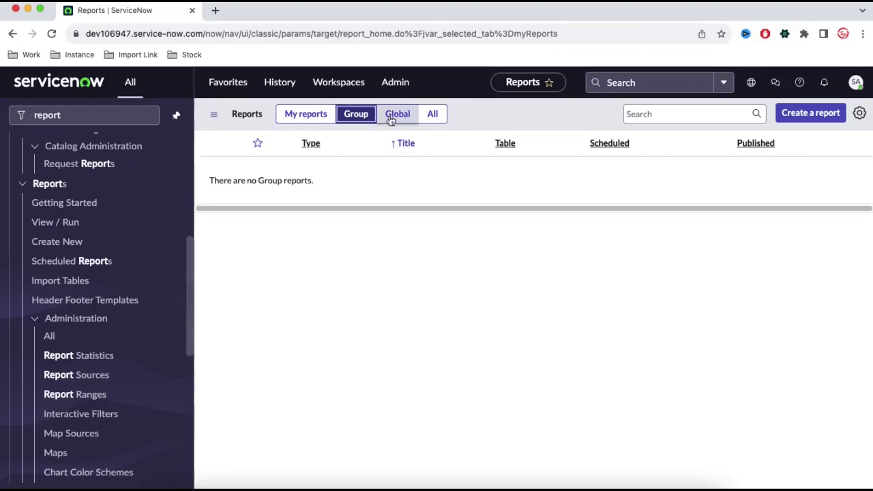
pyautogui.click(398, 114)
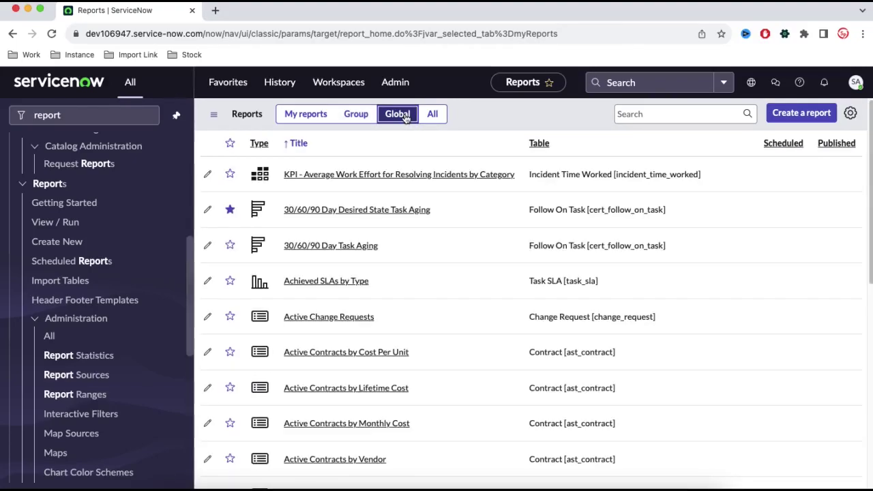
# - Start a new report and name it "Incident assigned to Hardware Team"
pyautogui.click(794, 116)
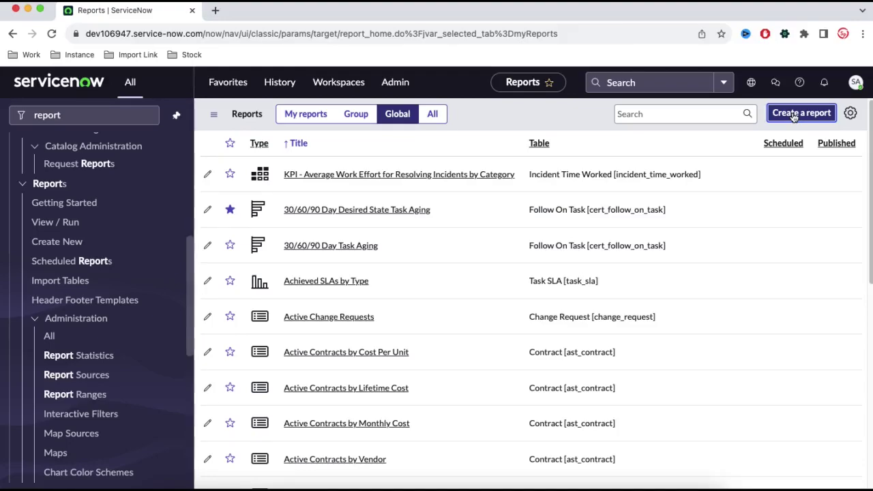
pyautogui.click(275, 197)
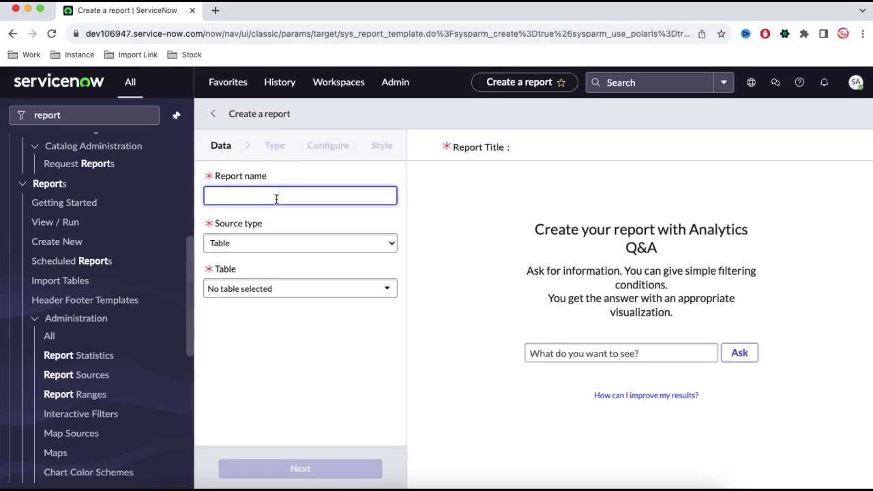
pyautogui.write('Inciden')
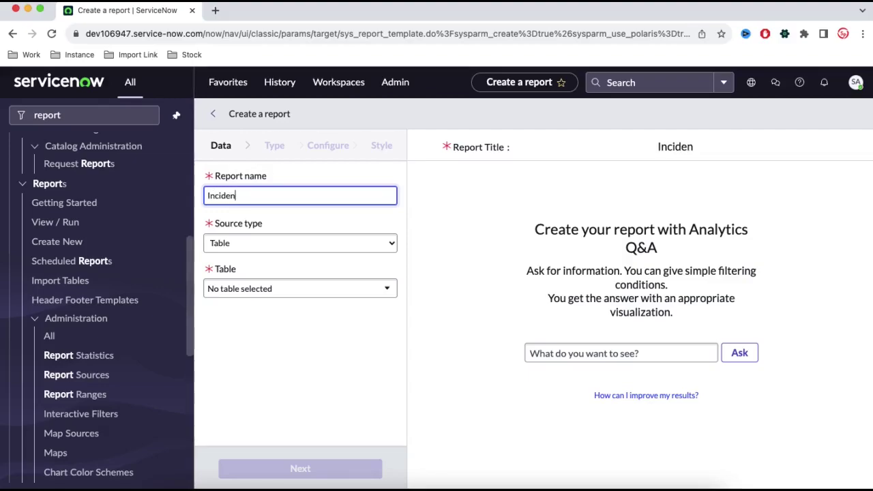
pyautogui.write('t assign')
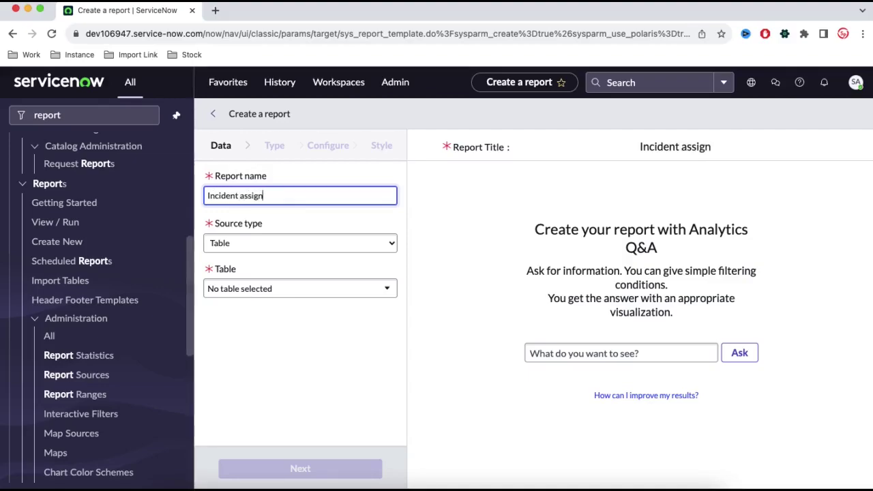
pyautogui.write('ed to Ha')
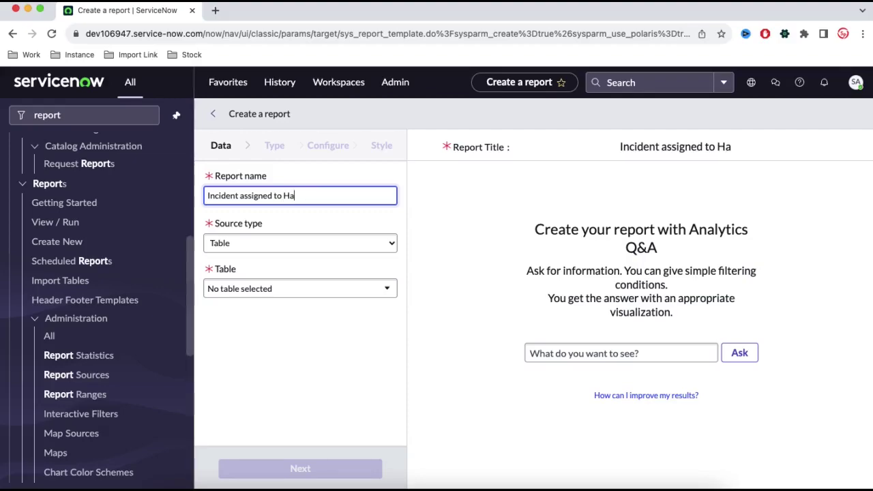
pyautogui.write('rdware Team')
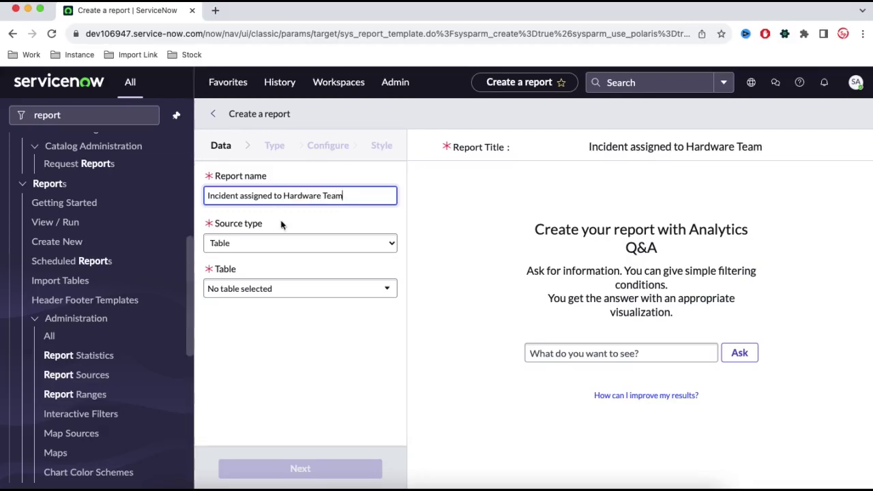
pyautogui.press('Tab')
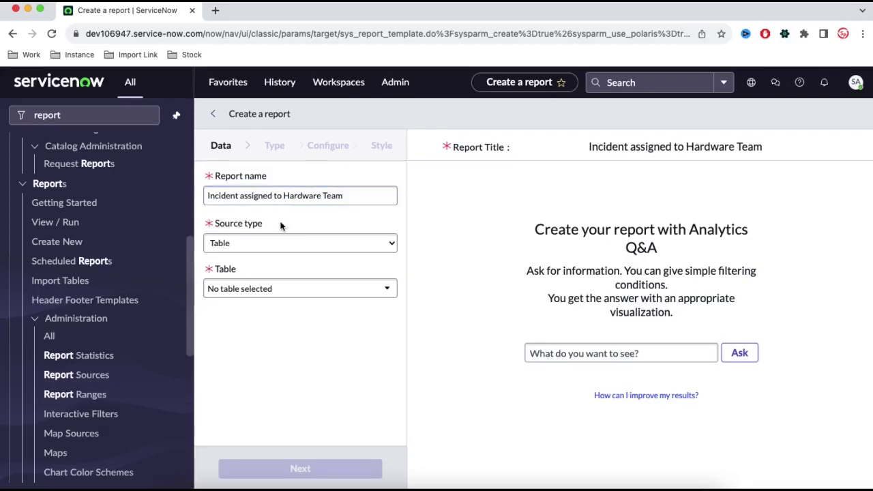
# - Keep Table as the report's source type, choose the Incident [incident] table and continue to the visualization types
pyautogui.click(237, 247)
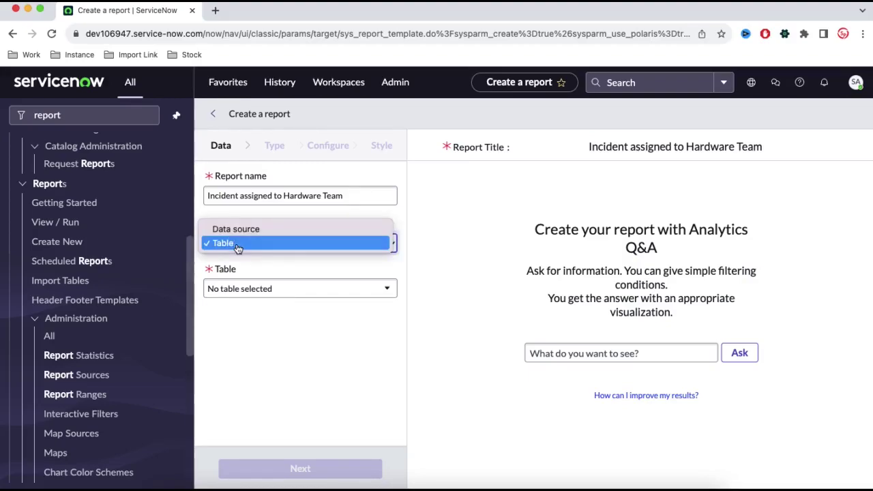
pyautogui.click(233, 243)
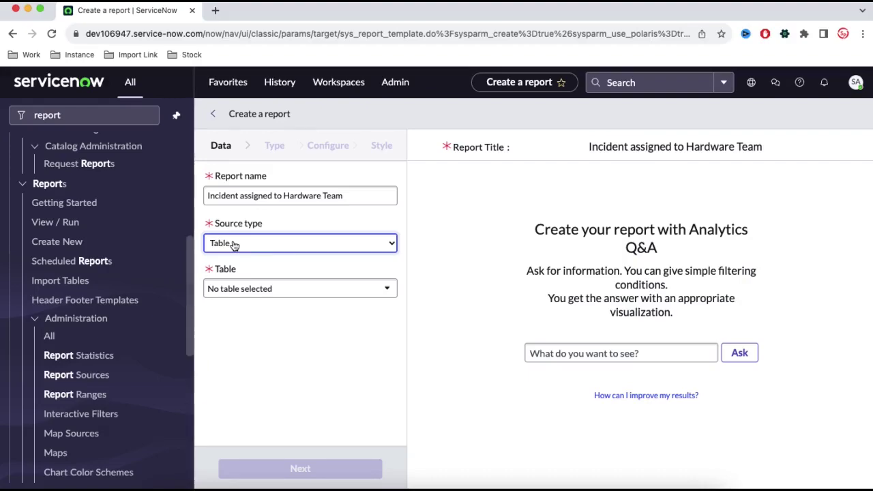
pyautogui.click(281, 294)
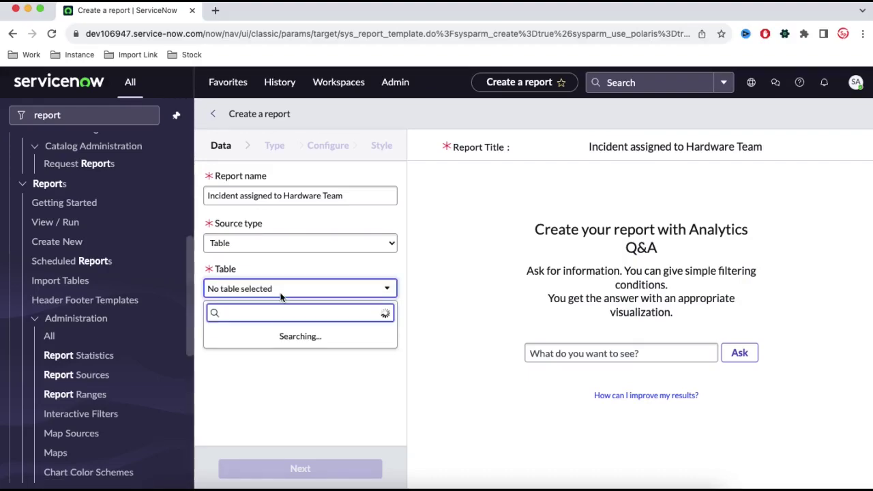
pyautogui.write('incident')
pyautogui.click(269, 363)
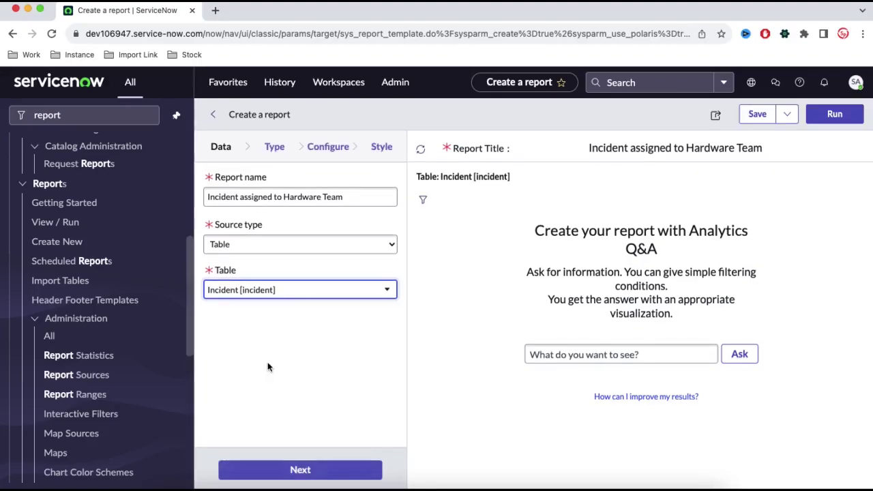
pyautogui.click(318, 470)
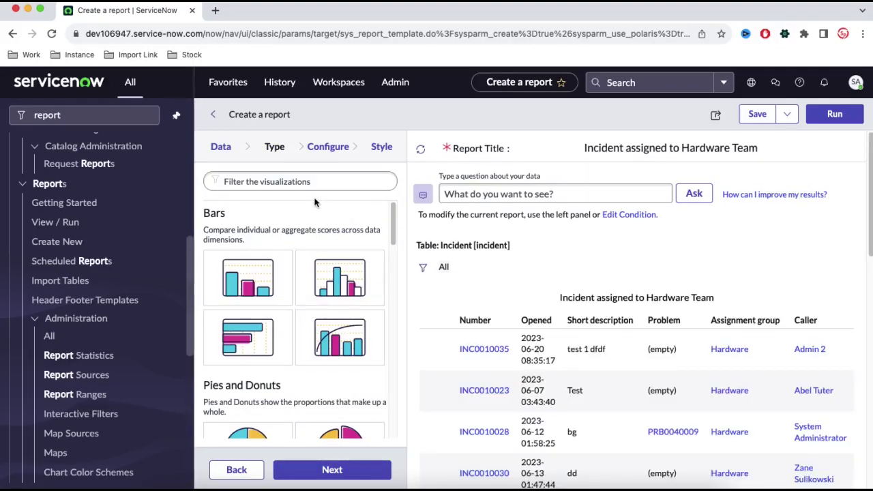
# - Look through the visualization types, choose the Bar chart for the report and continue to its configuration
pyautogui.scroll(-1, 321, 219)
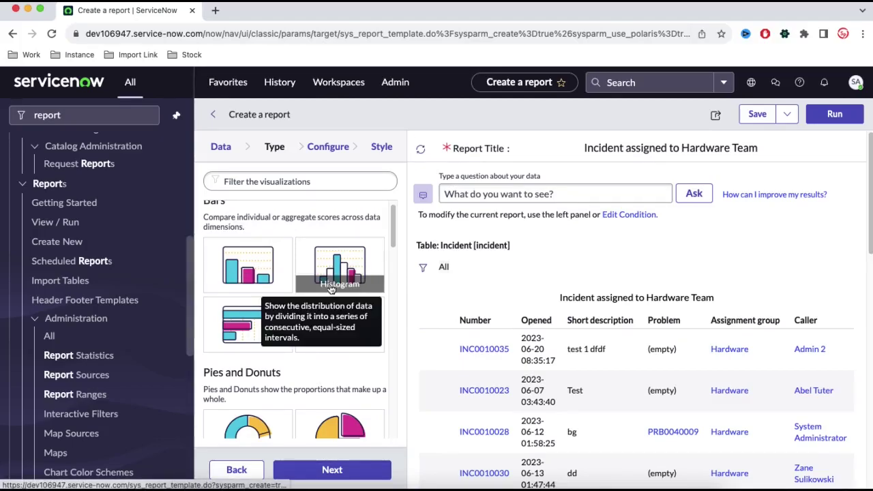
pyautogui.scroll(-3, 289, 368)
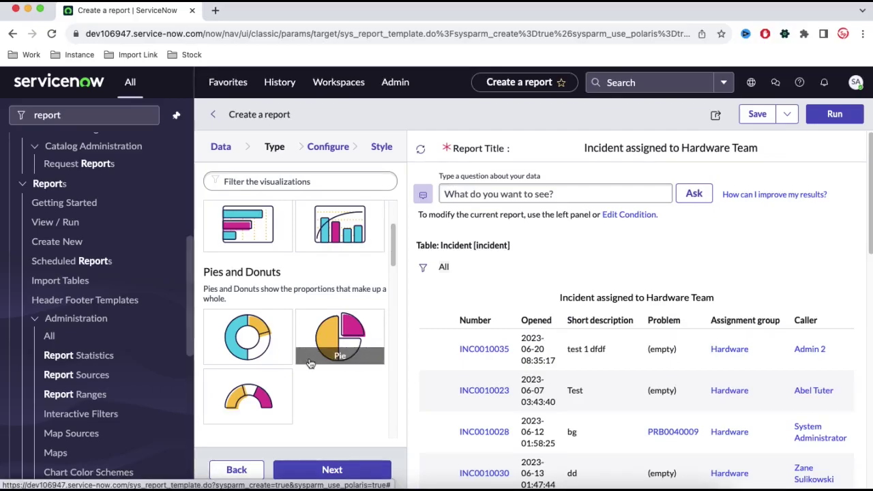
pyautogui.scroll(-5, 318, 341)
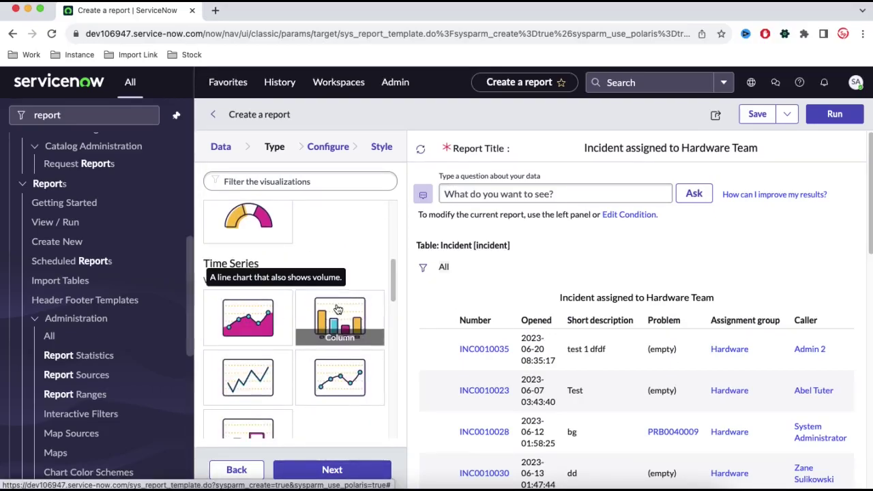
pyautogui.scroll(-5, 316, 331)
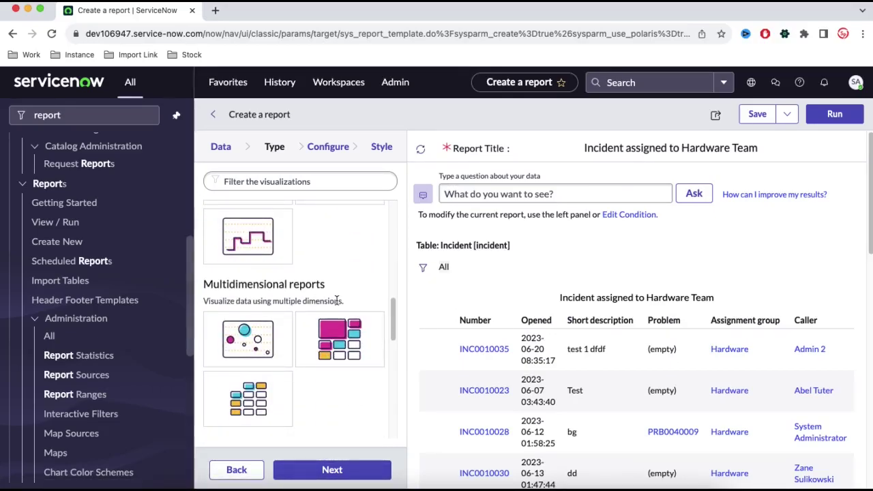
pyautogui.scroll(10, 337, 300)
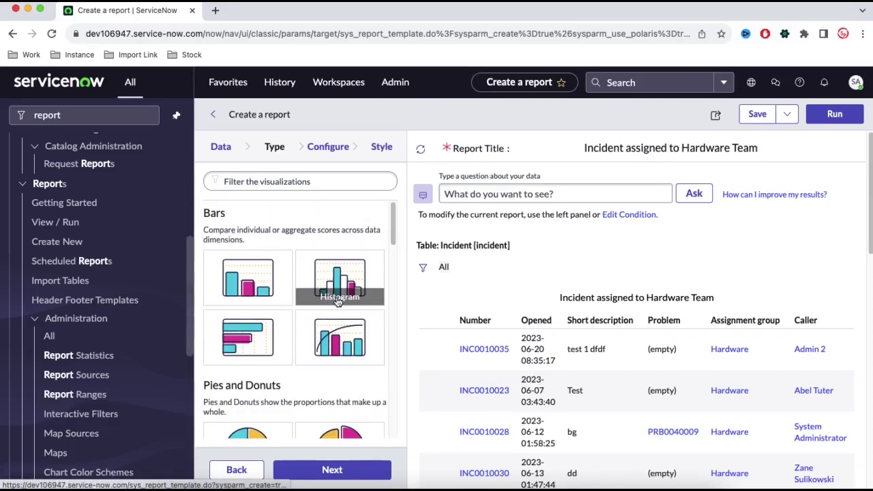
pyautogui.click(249, 283)
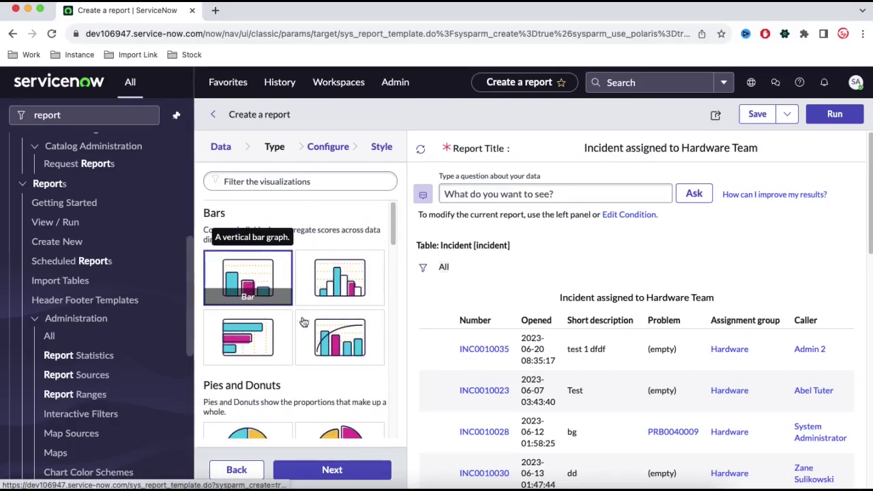
pyautogui.click(350, 471)
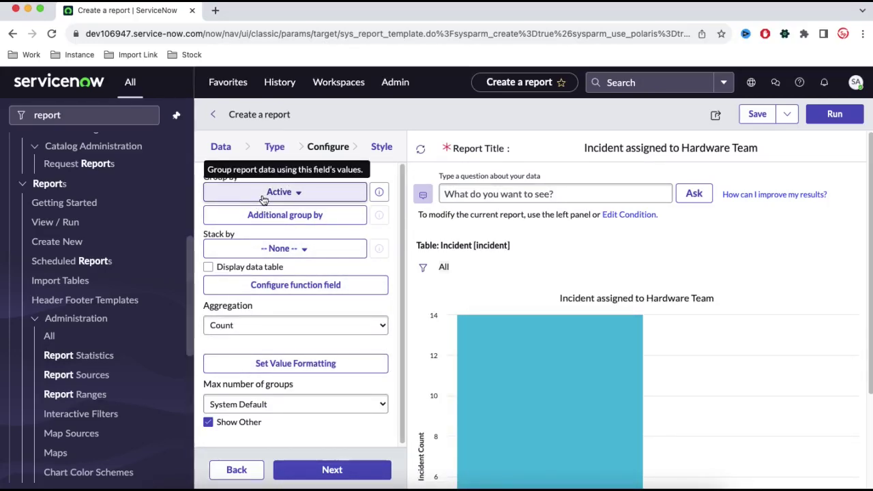
# - Group the bar chart by State and run the report to check the bar of each state
pyautogui.click(263, 197)
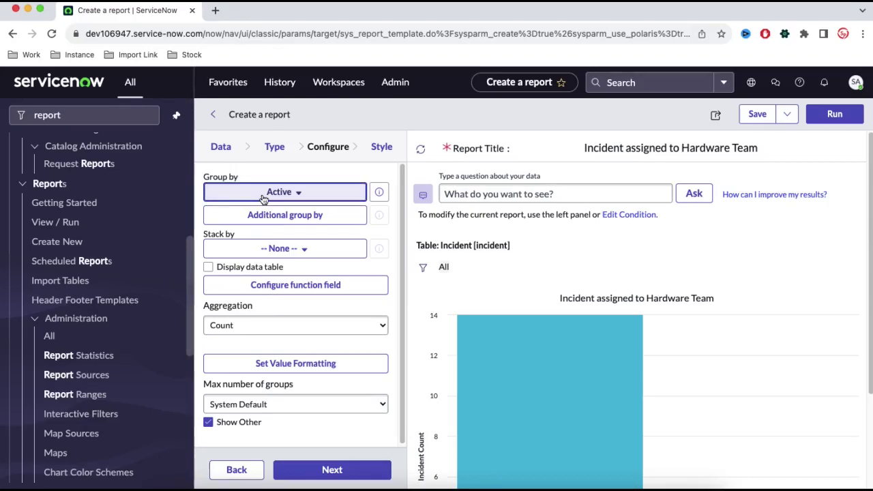
pyautogui.click(264, 197)
pyautogui.write('stat')
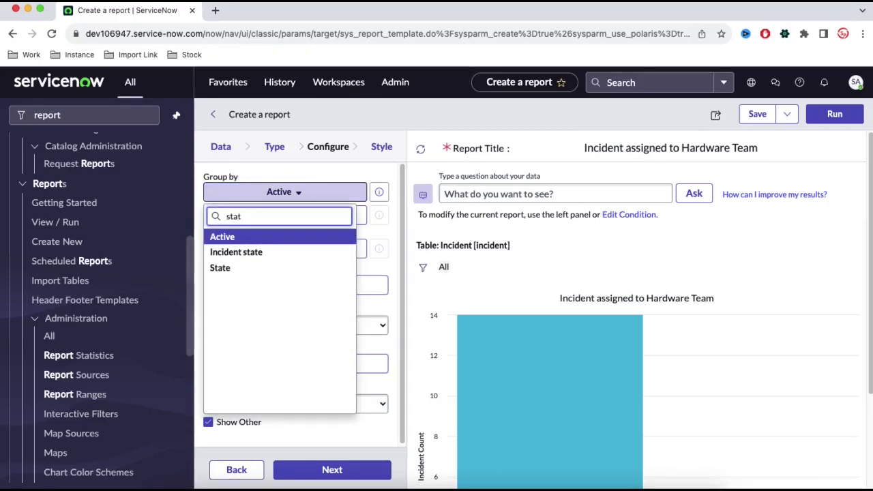
pyautogui.click(236, 272)
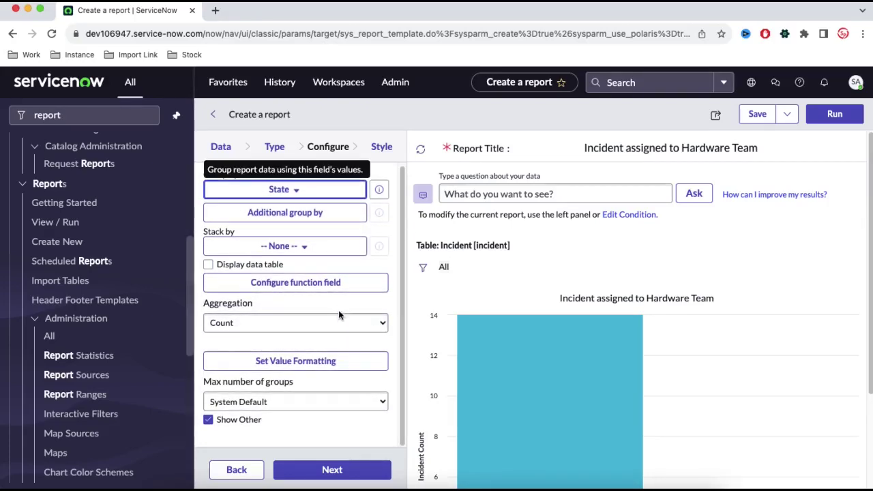
pyautogui.click(835, 114)
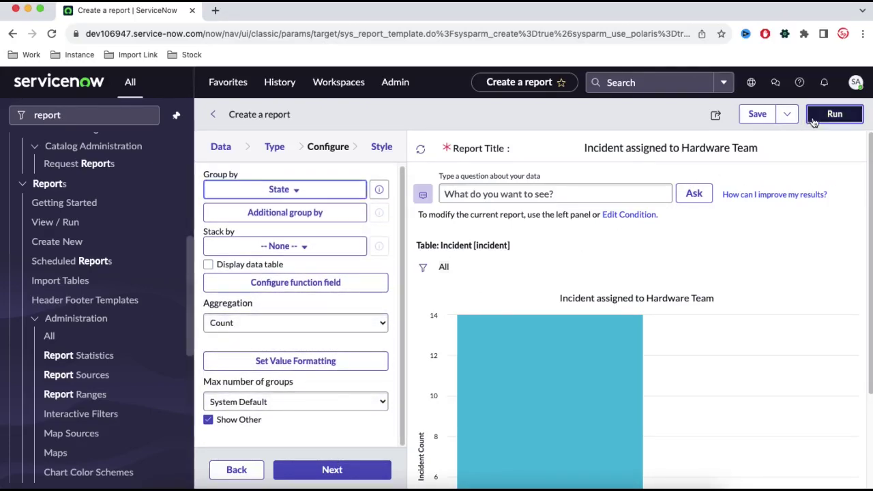
pyautogui.scroll(-2, 764, 295)
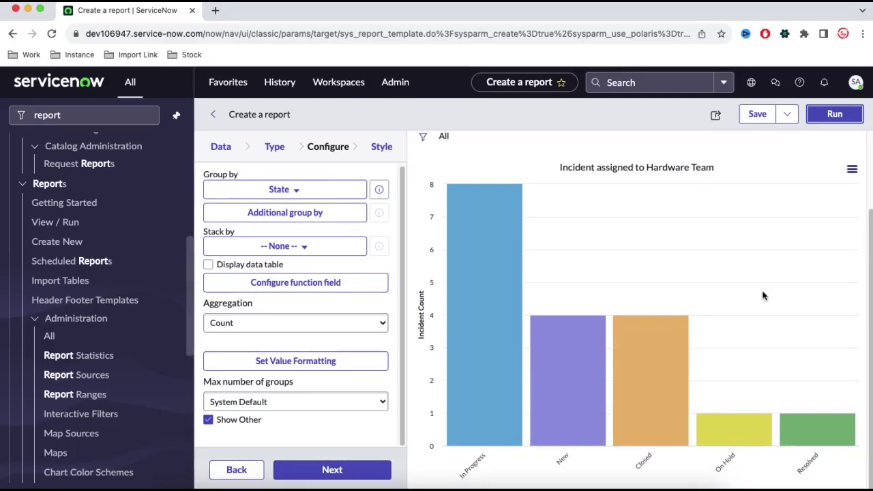
pyautogui.scroll(1, 763, 296)
pyautogui.moveTo(492, 277)
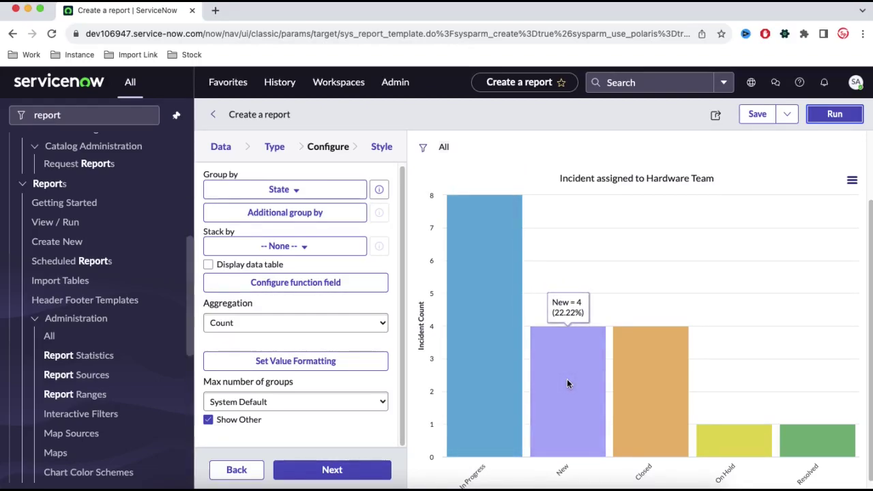
pyautogui.moveTo(647, 386)
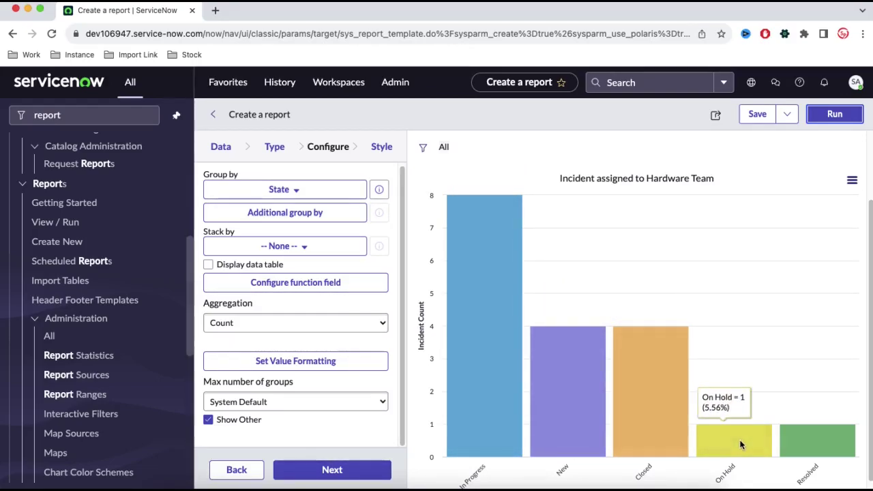
pyautogui.moveTo(820, 449)
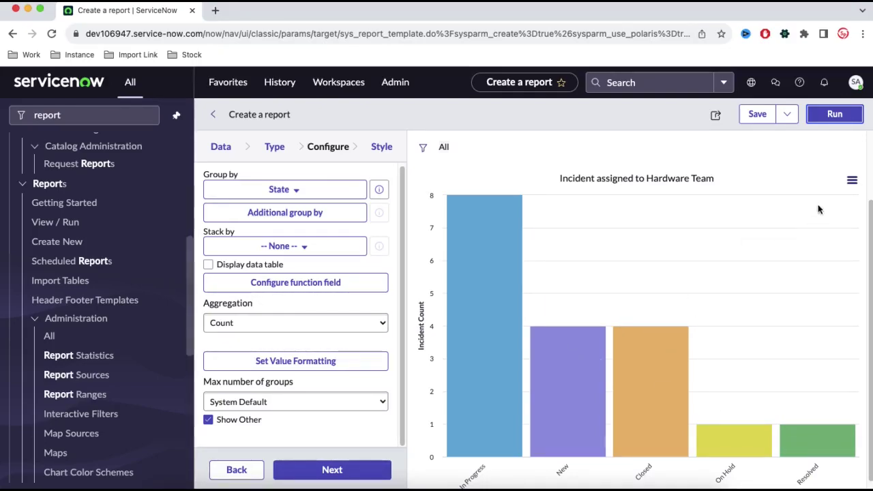
pyautogui.click(852, 181)
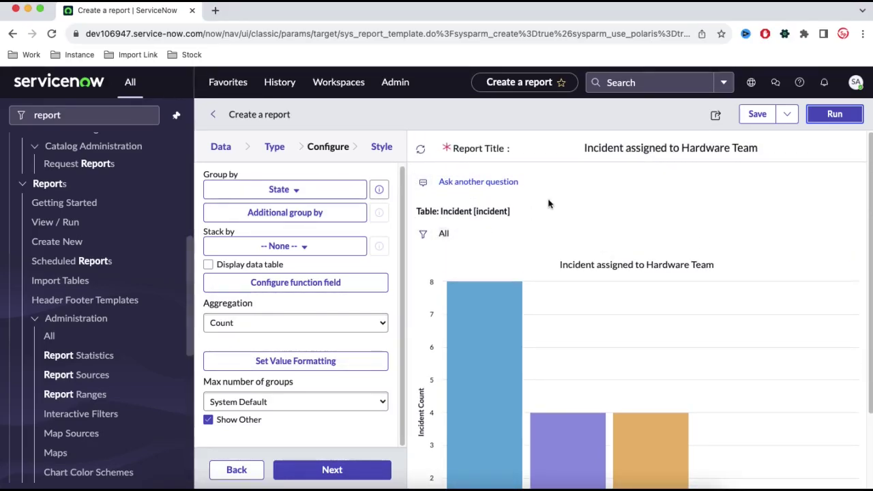
# - Add the condition Assignment group is Hardware to the report and run it to check the filtered chart
pyautogui.click(424, 234)
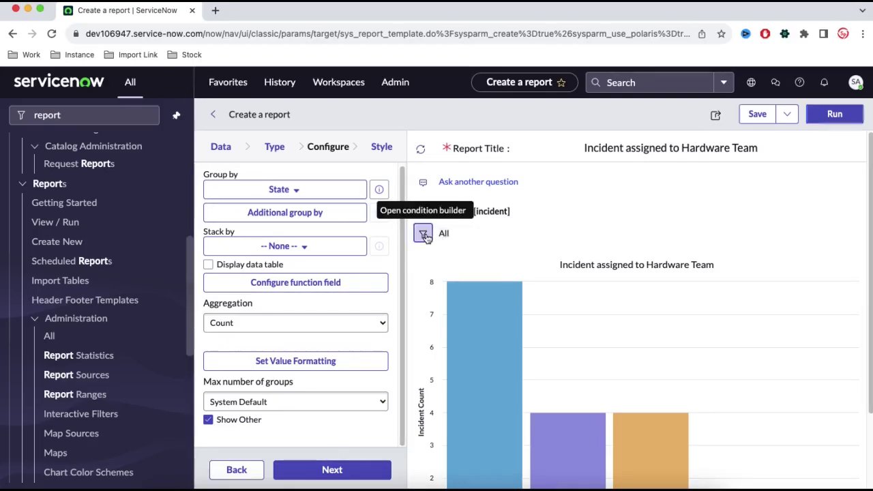
pyautogui.click(488, 327)
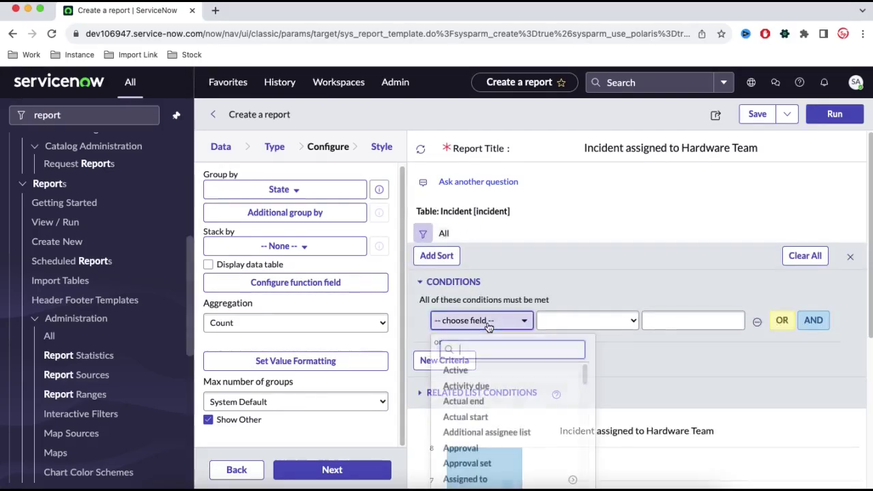
pyautogui.write('ass')
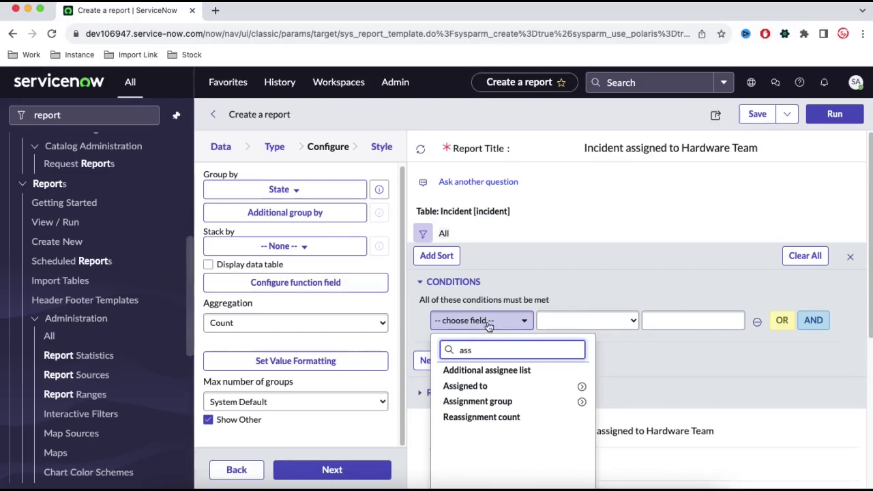
pyautogui.click(478, 401)
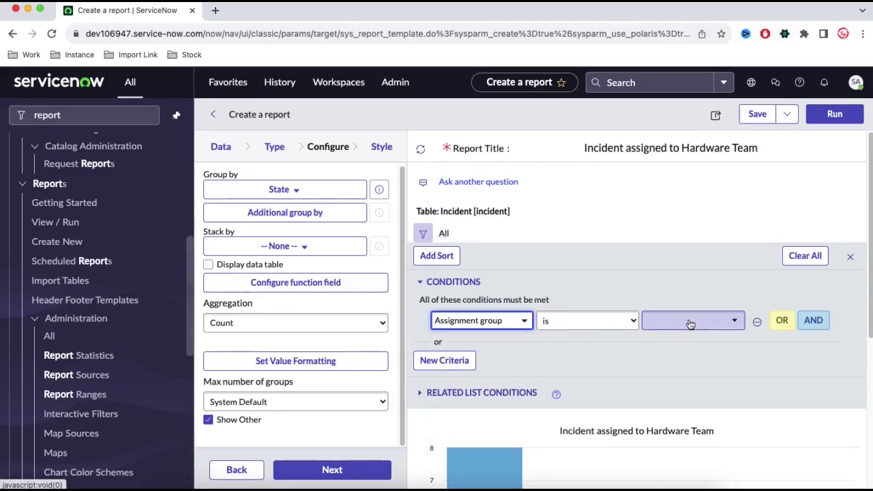
pyautogui.click(691, 324)
pyautogui.write('har')
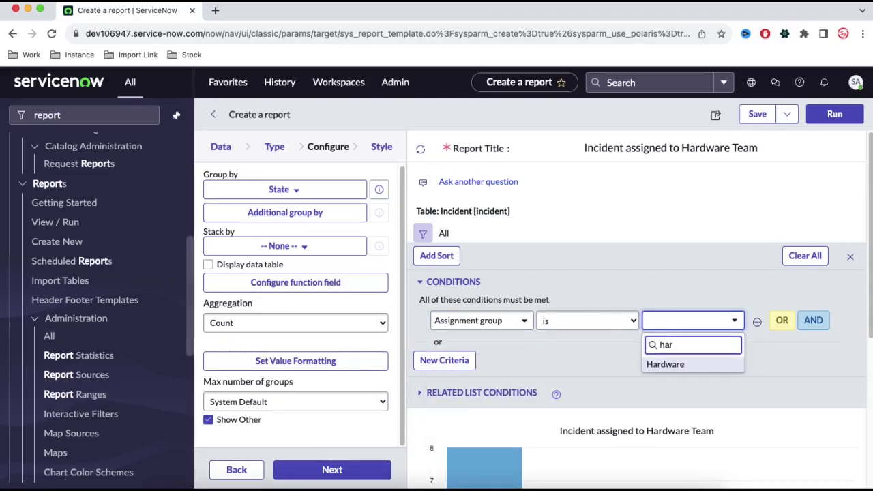
pyautogui.click(686, 367)
pyautogui.click(822, 121)
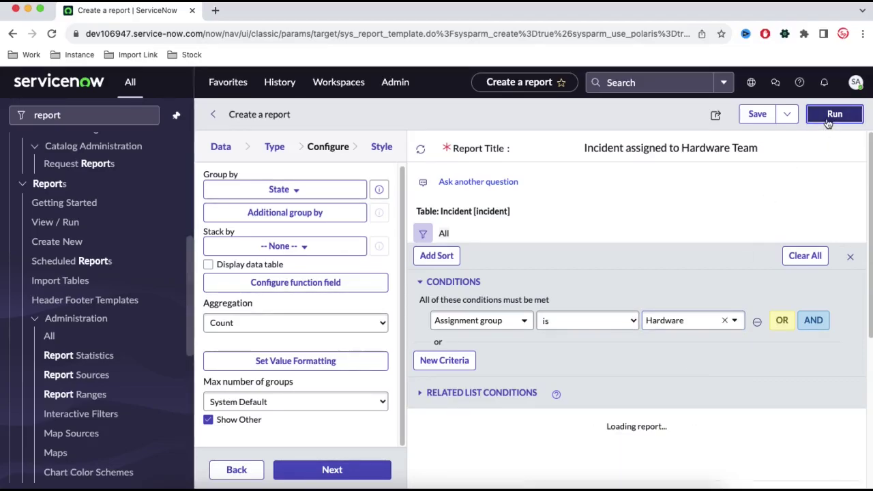
pyautogui.scroll(-5, 708, 209)
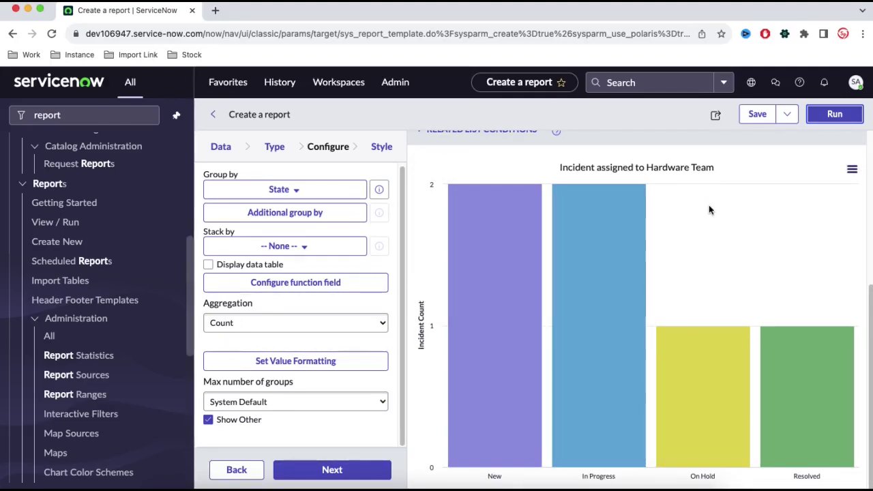
pyautogui.moveTo(494, 300)
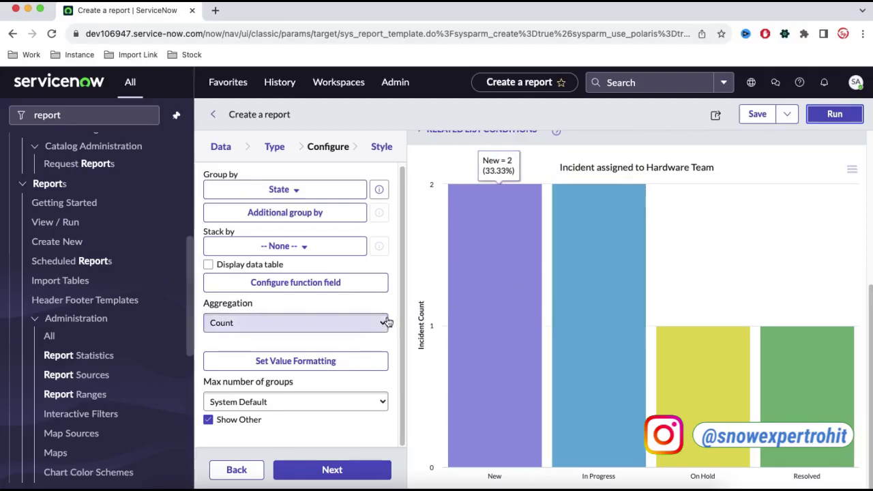
# - Try Use chart colors (if defined) as the report's chart color in the style settings and return it to Use one color
pyautogui.click(365, 475)
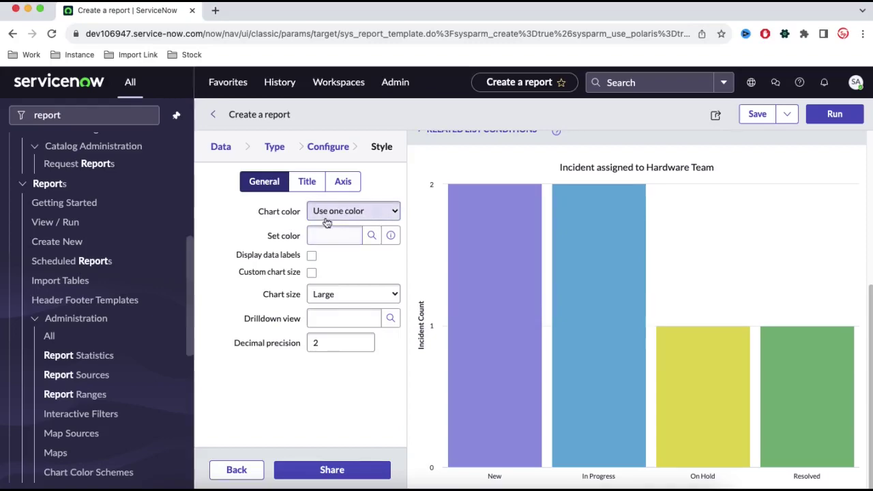
pyautogui.click(363, 216)
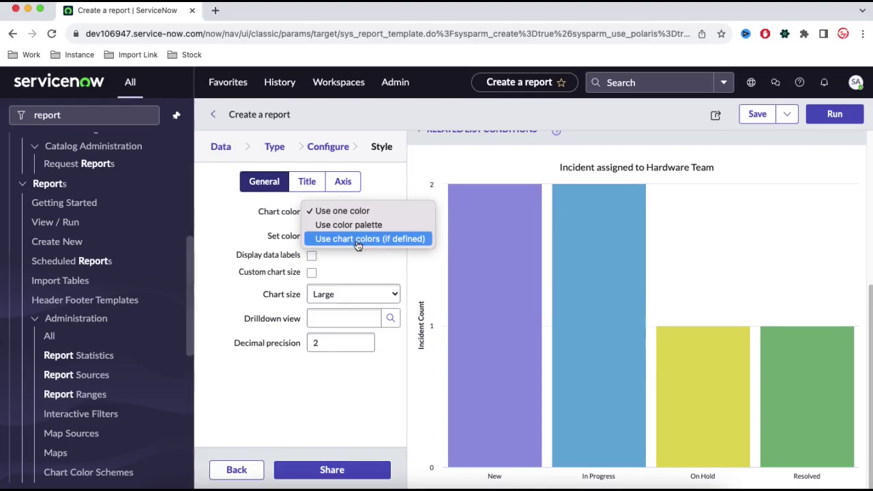
pyautogui.click(356, 240)
pyautogui.click(360, 212)
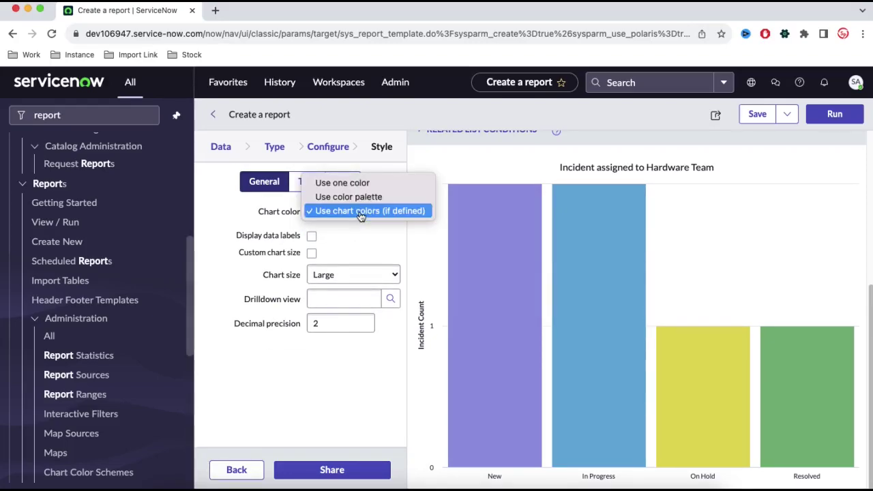
pyautogui.click(834, 114)
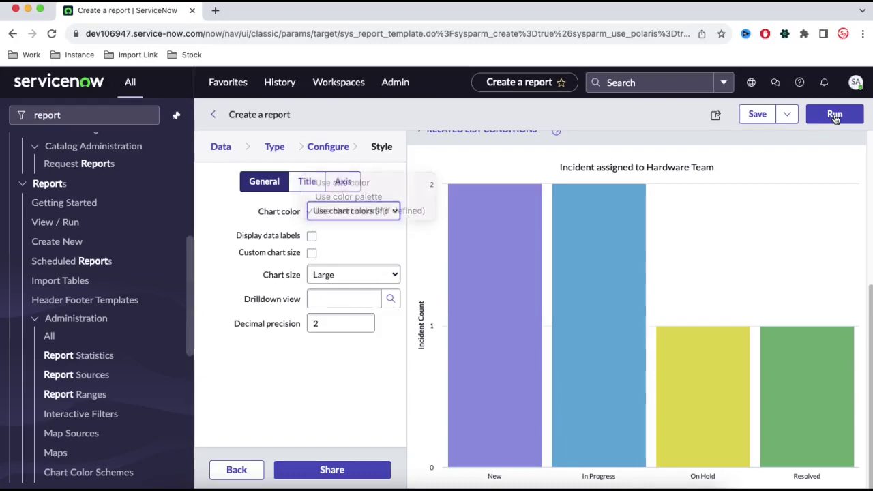
pyautogui.click(835, 113)
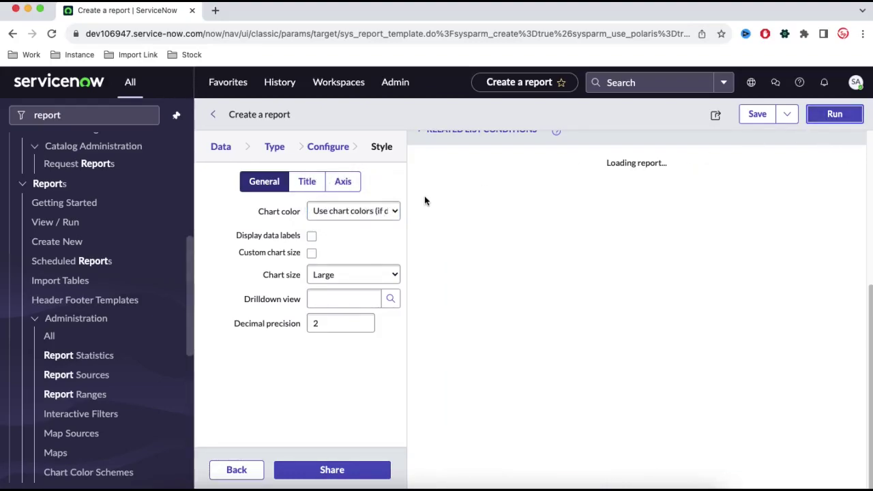
pyautogui.click(386, 210)
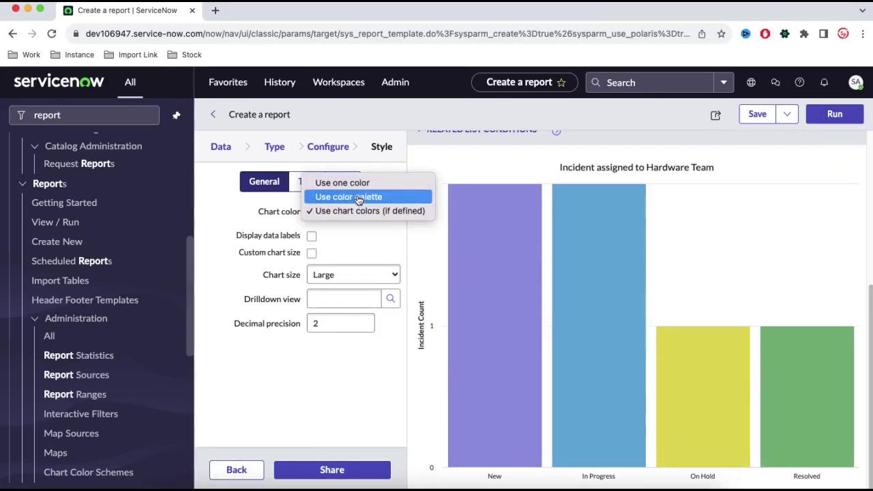
pyautogui.click(358, 183)
# - Save the report and check the New and In Progress bars of the saved chart
pyautogui.click(757, 116)
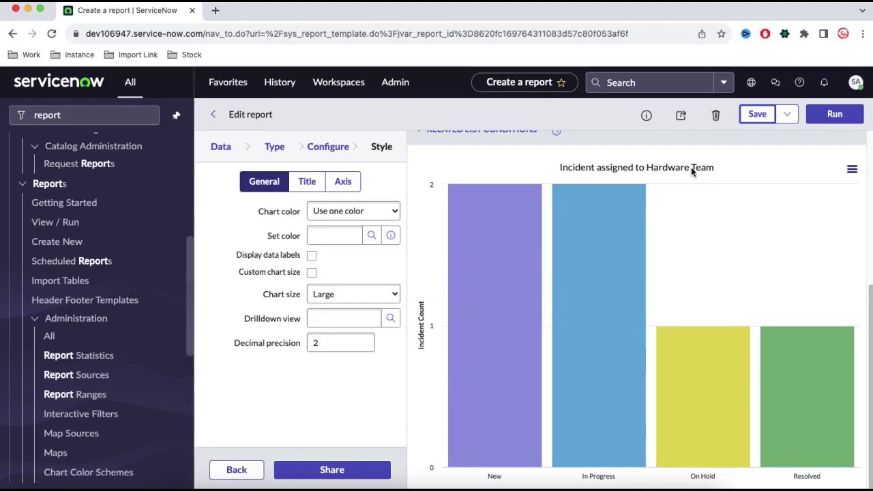
pyautogui.moveTo(559, 214)
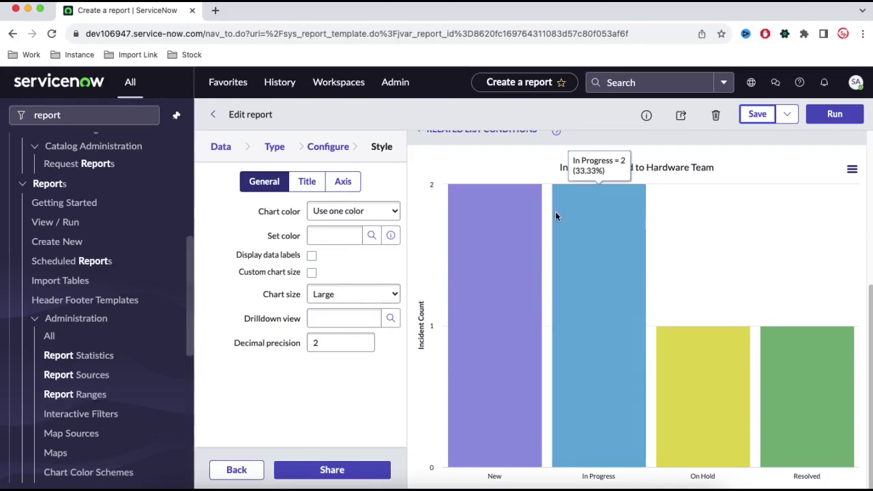
pyautogui.moveTo(521, 258)
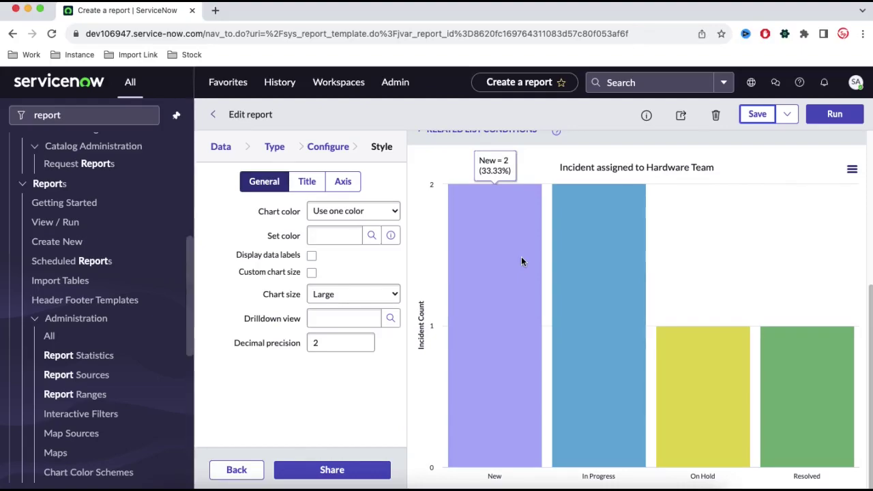
# - Share the report with the Hardware group through Groups and Users visibility and save the report
pyautogui.click(682, 117)
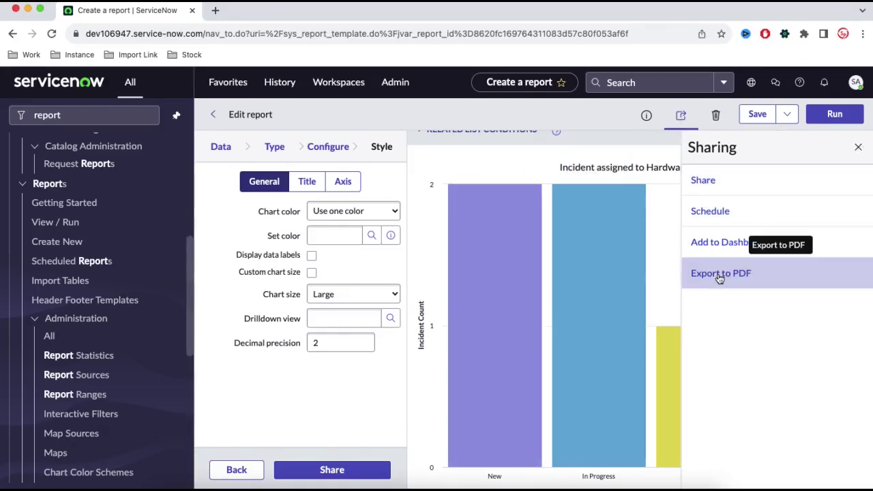
pyautogui.click(706, 189)
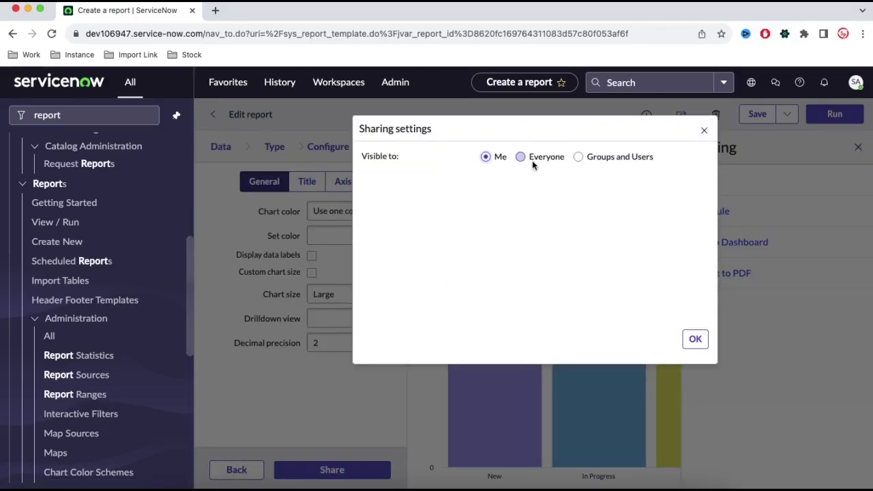
pyautogui.click(590, 155)
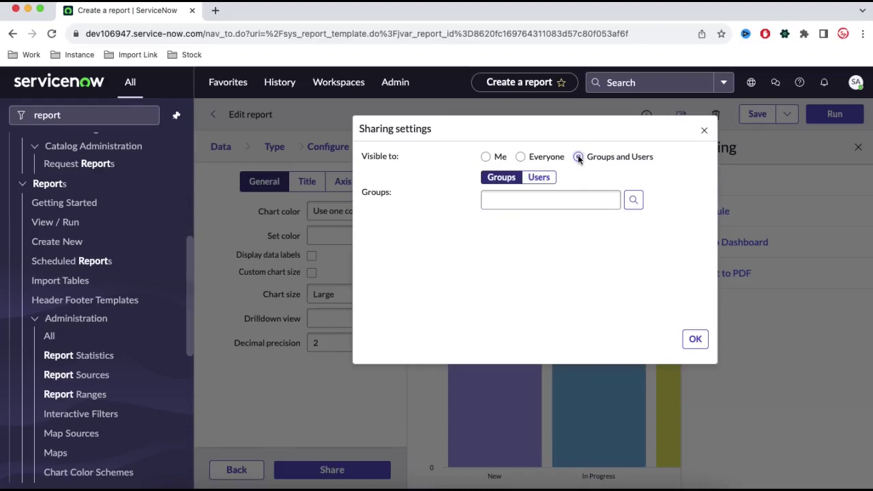
pyautogui.click(569, 207)
pyautogui.write('h')
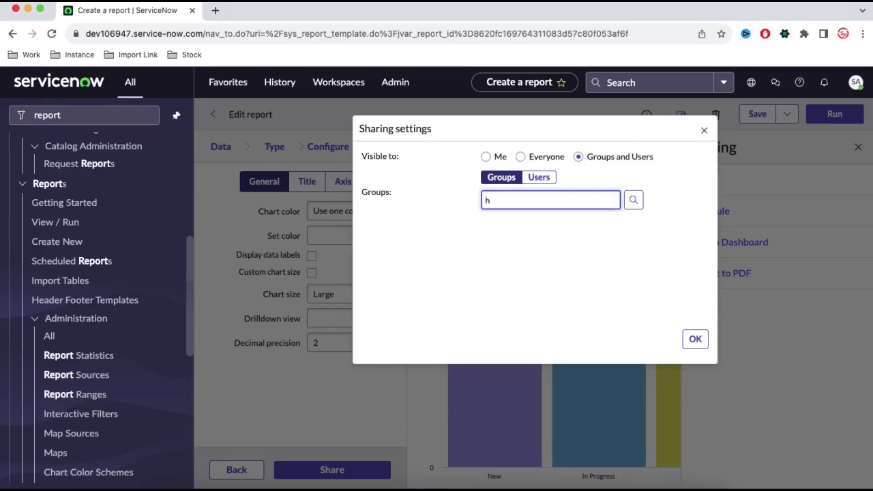
pyautogui.write('ar')
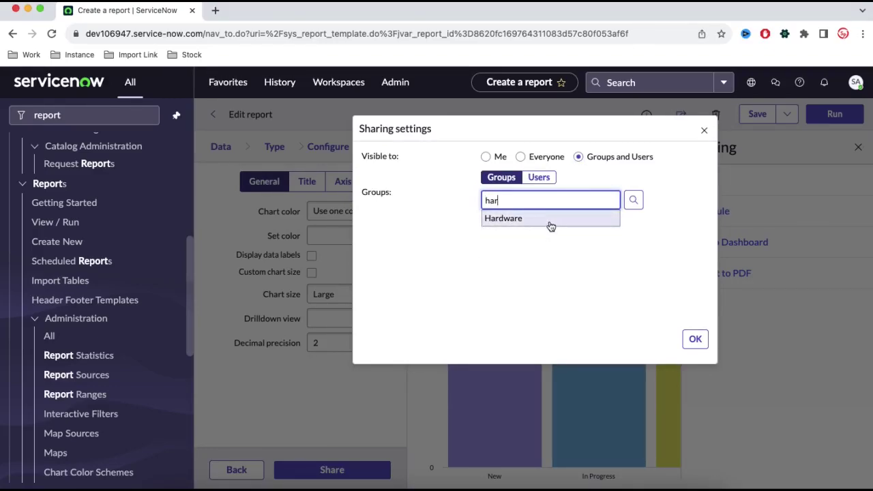
pyautogui.click(519, 219)
pyautogui.click(694, 339)
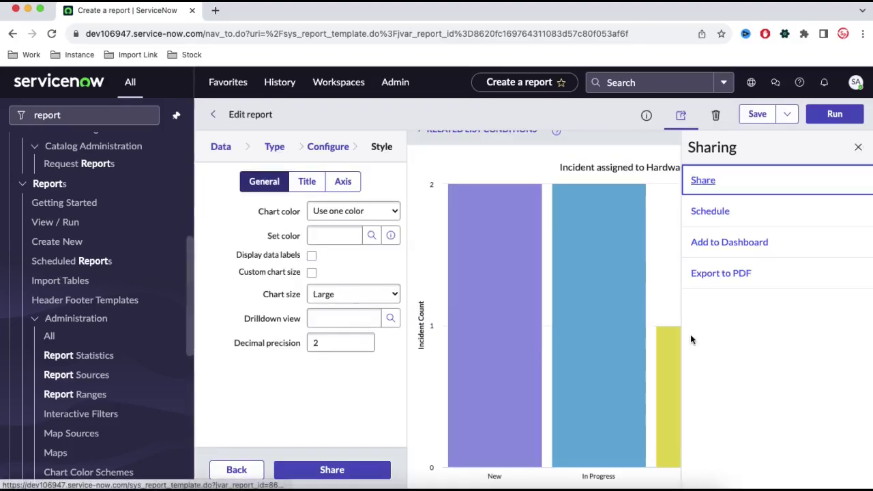
pyautogui.click(757, 116)
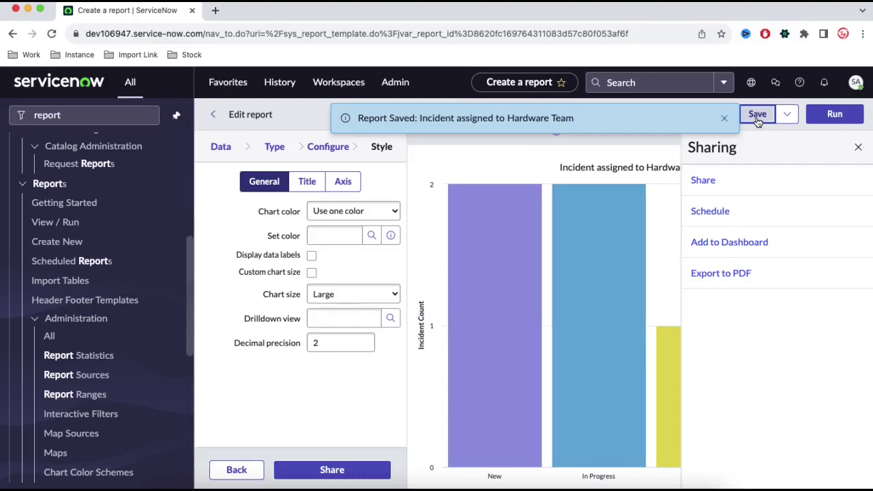
pyautogui.click(681, 115)
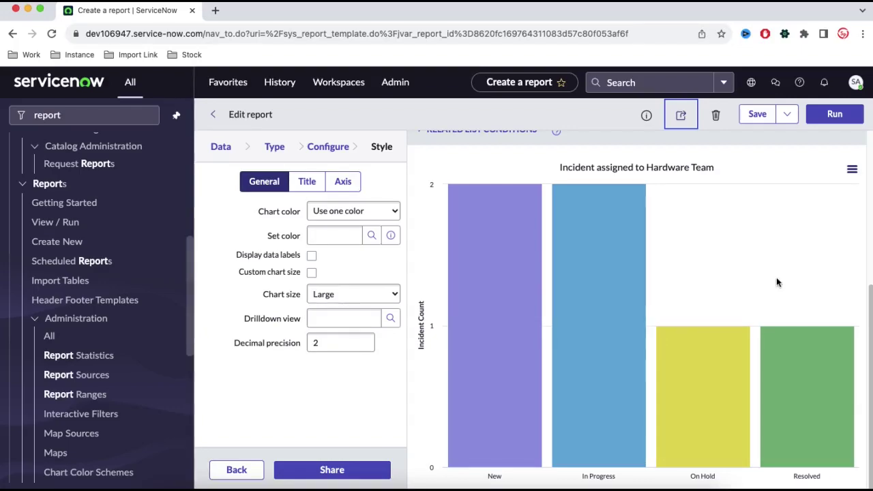
# - Change the visualization type of the Hardware Team incident report to Single Score
pyautogui.scroll(1, 776, 282)
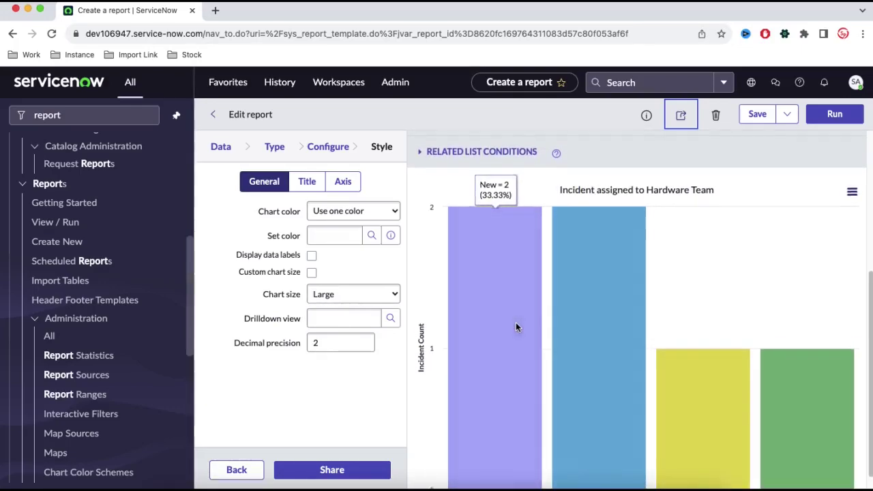
pyautogui.scroll(-1, 516, 322)
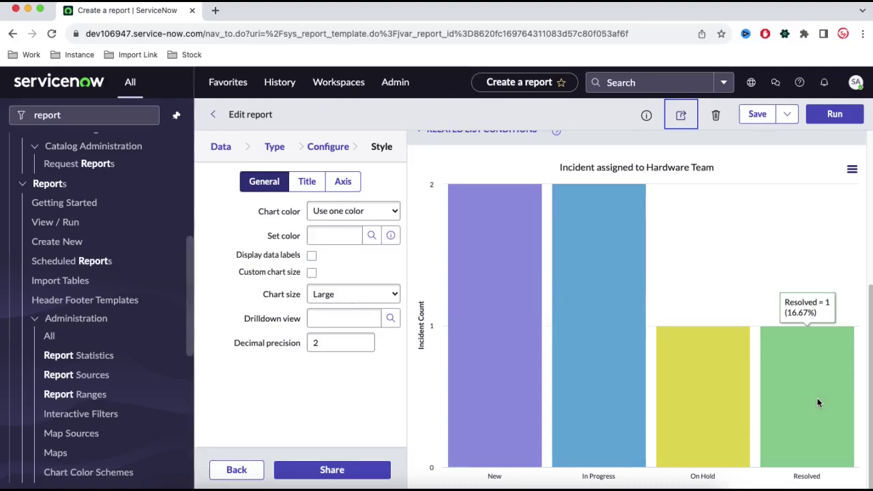
pyautogui.scroll(3, 679, 252)
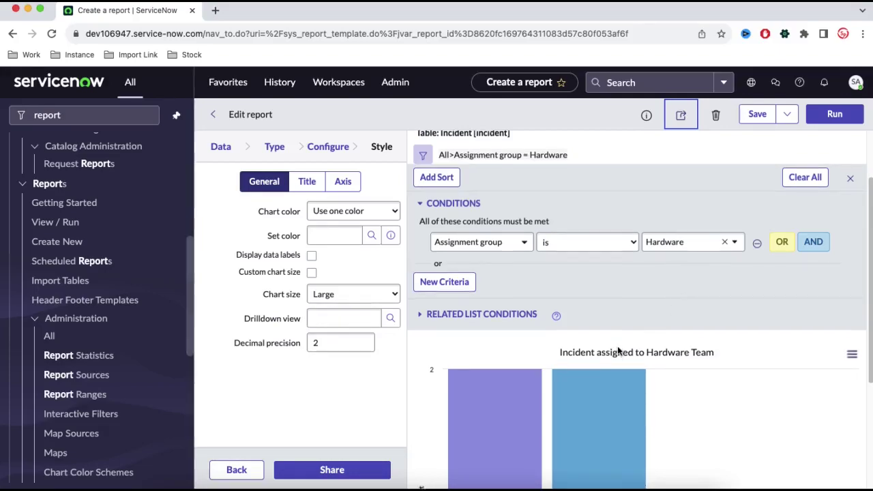
pyautogui.scroll(-3, 677, 330)
pyautogui.scroll(3, 583, 270)
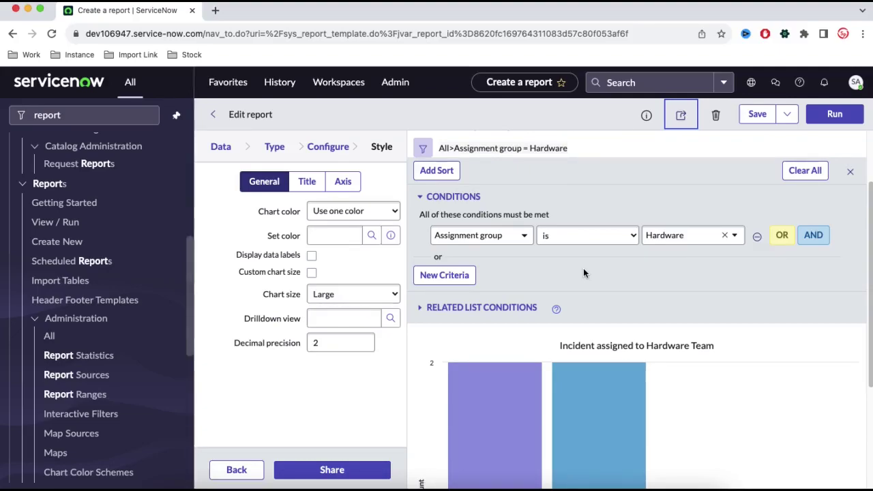
pyautogui.click(279, 150)
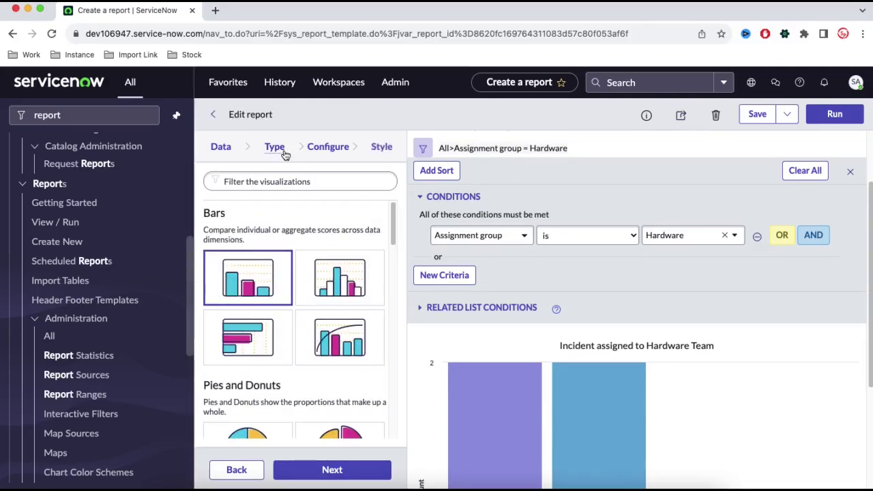
pyautogui.scroll(-3, 338, 283)
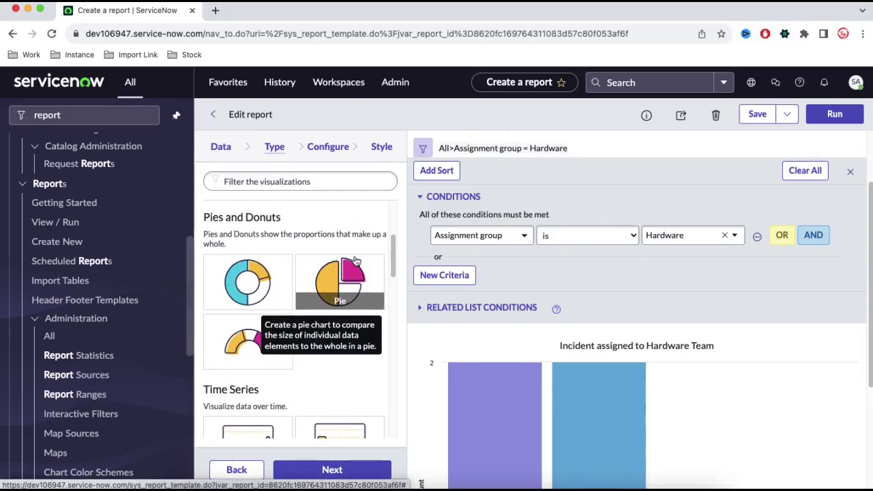
pyautogui.scroll(-2, 322, 305)
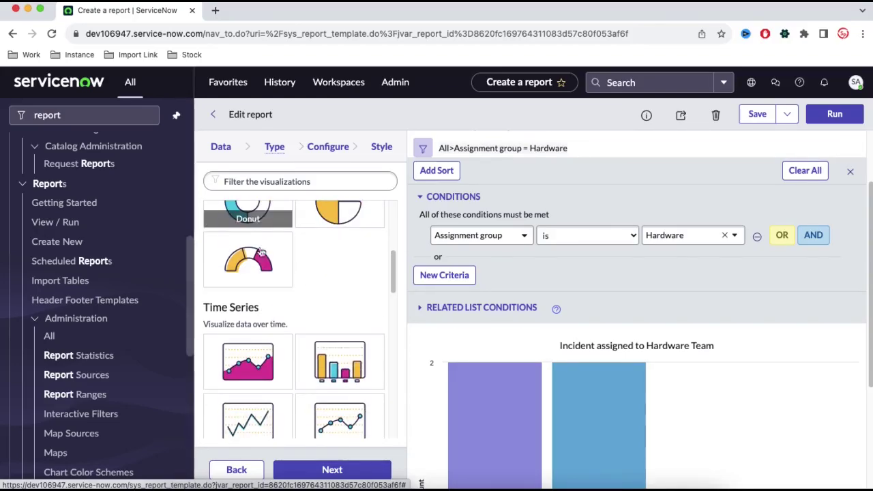
pyautogui.scroll(-5, 322, 305)
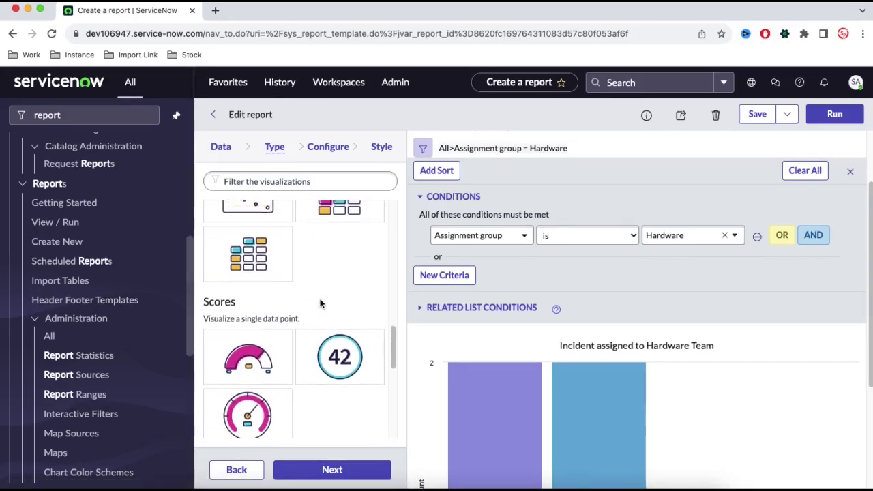
pyautogui.click(346, 351)
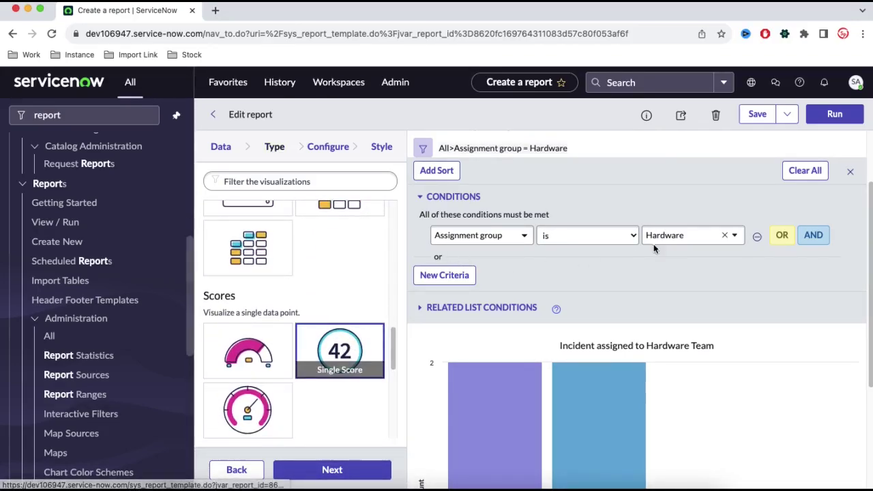
# - Add a second condition, State is In Progress, joined by AND to the Assignment group condition
pyautogui.click(807, 235)
pyautogui.click(523, 262)
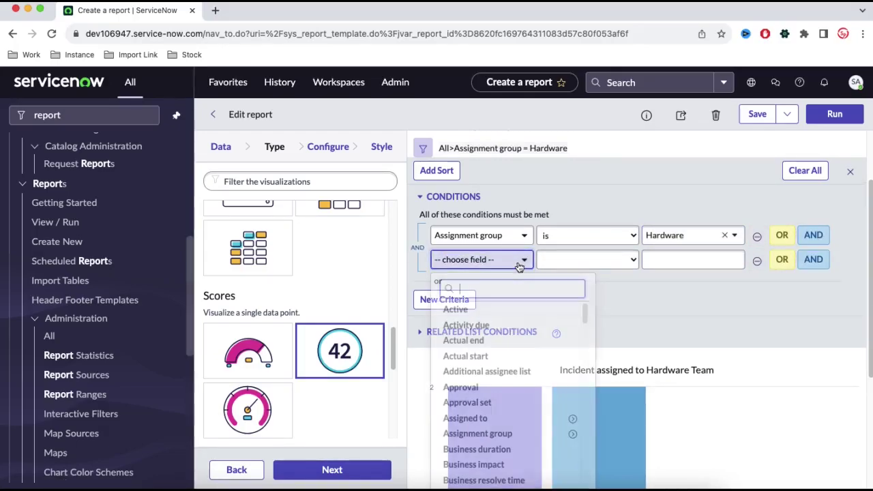
pyautogui.write('stat')
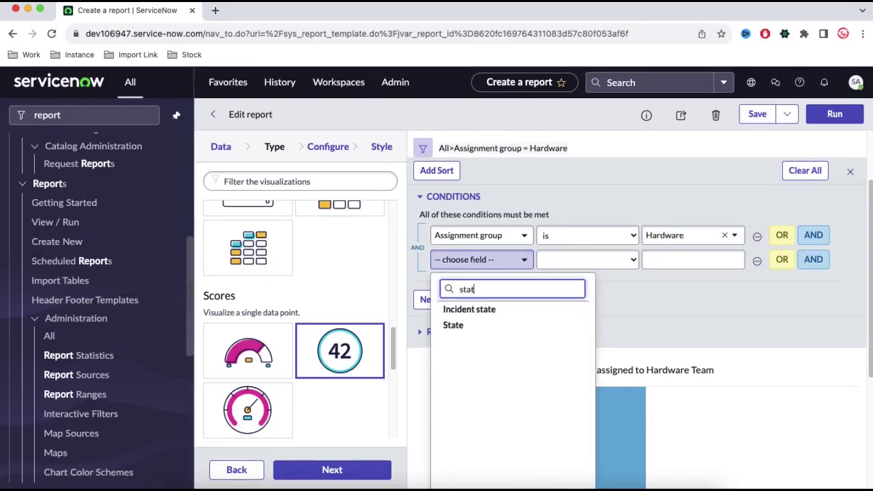
pyautogui.click(471, 326)
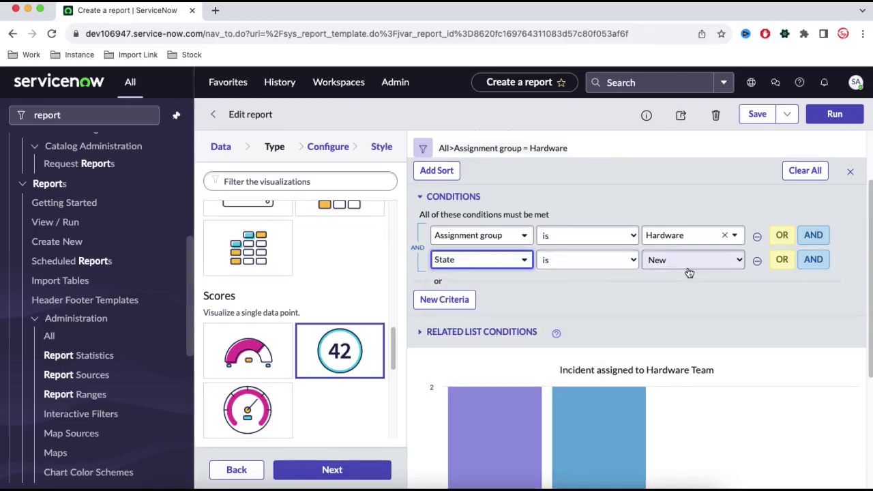
pyautogui.click(687, 266)
pyautogui.click(674, 274)
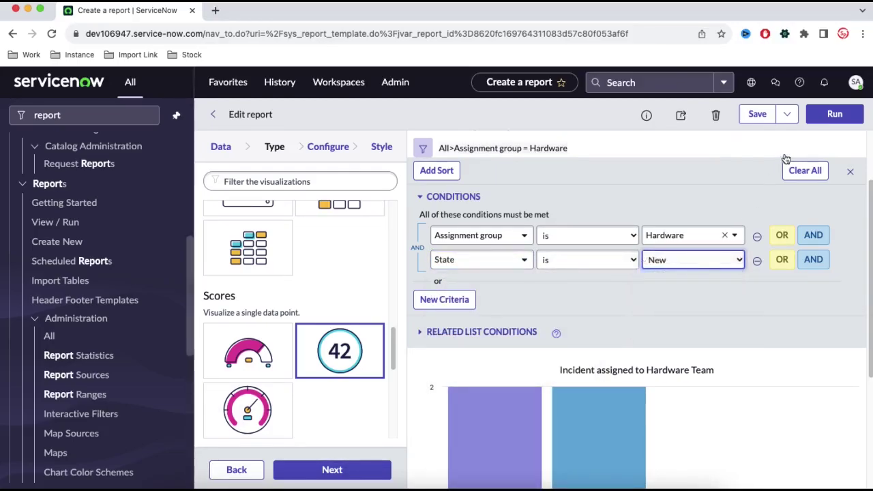
# - Run the single score report and save it as a separate new report with Insert and Stay
pyautogui.click(822, 124)
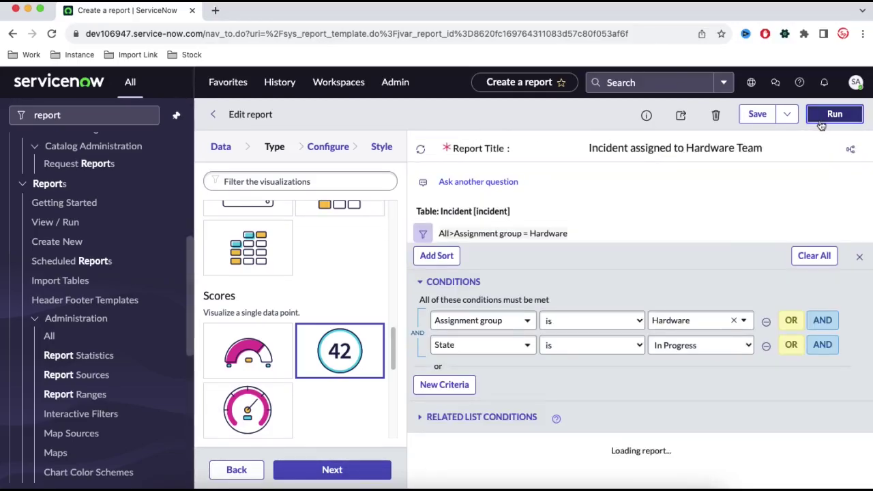
pyautogui.scroll(-1, 685, 222)
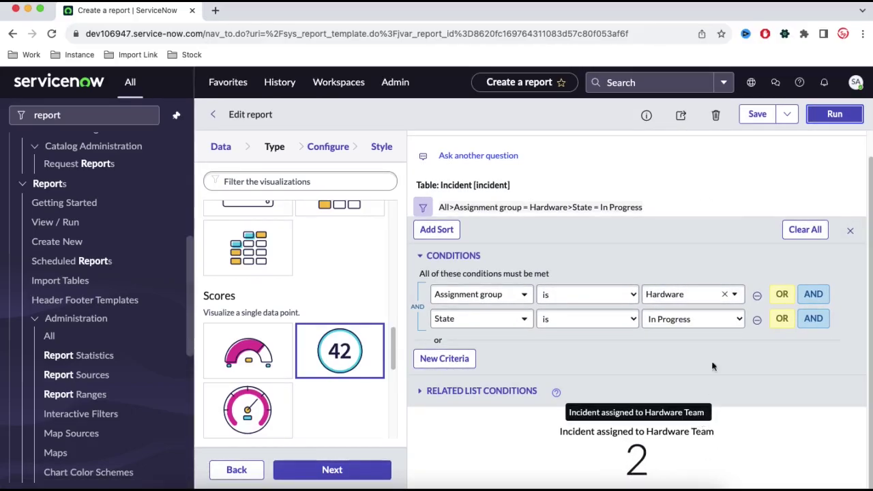
pyautogui.click(787, 114)
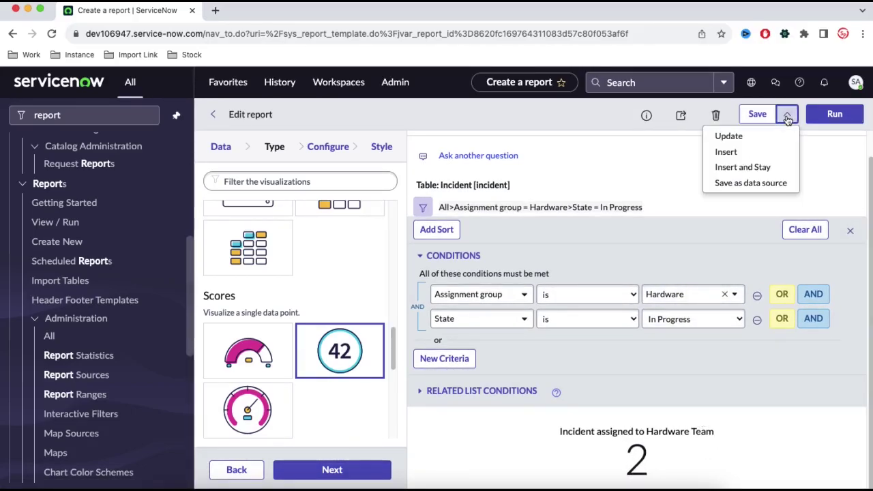
pyautogui.click(747, 168)
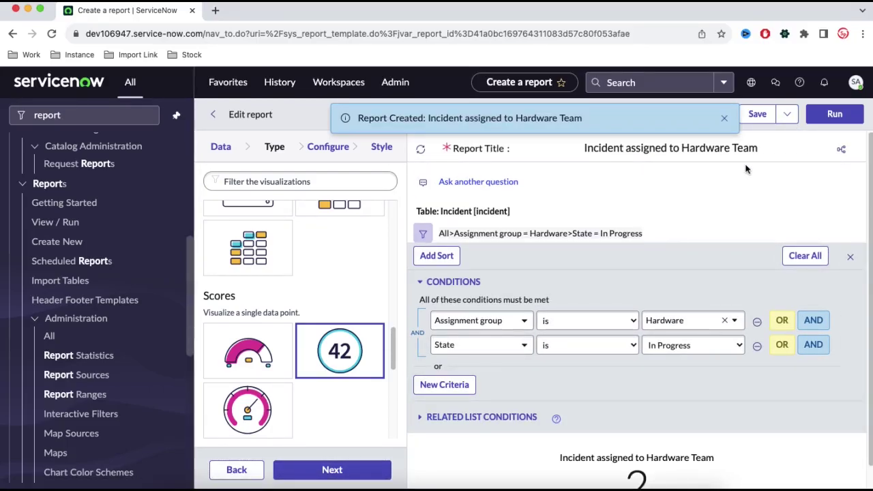
# - Show the Last modified column in the list of own reports and sort it by that column, newest first
pyautogui.click(68, 227)
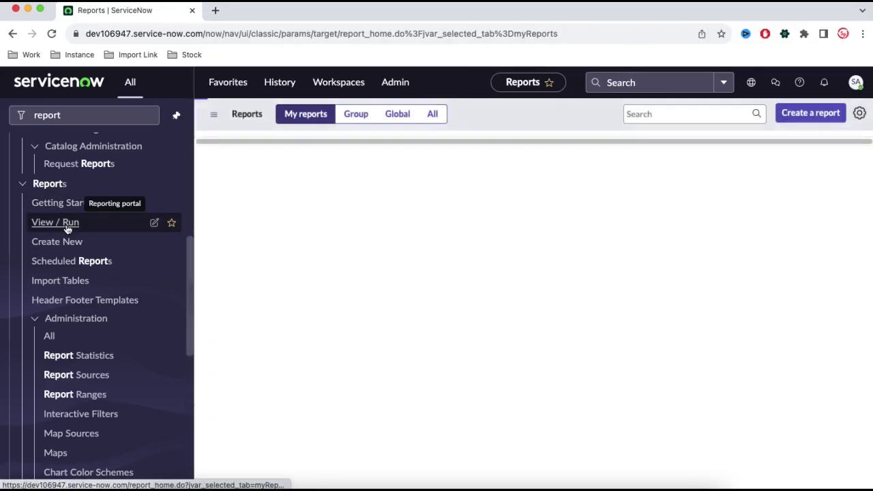
pyautogui.click(848, 115)
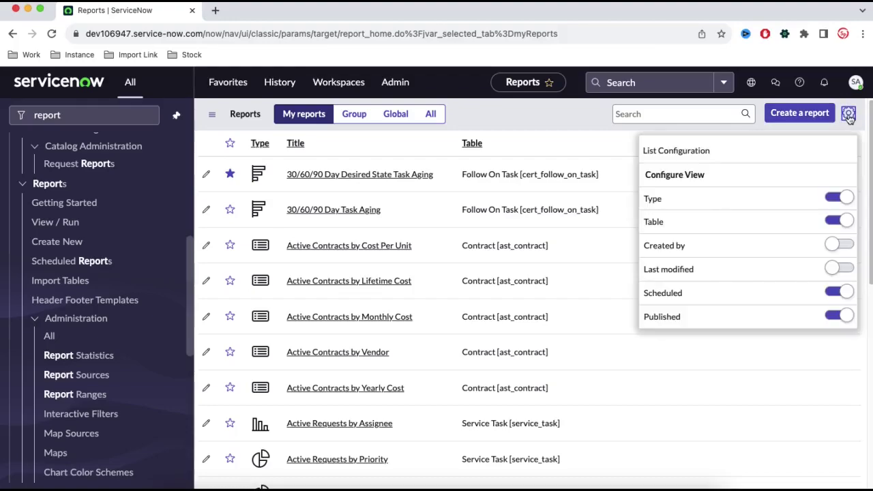
pyautogui.click(844, 269)
pyautogui.click(555, 117)
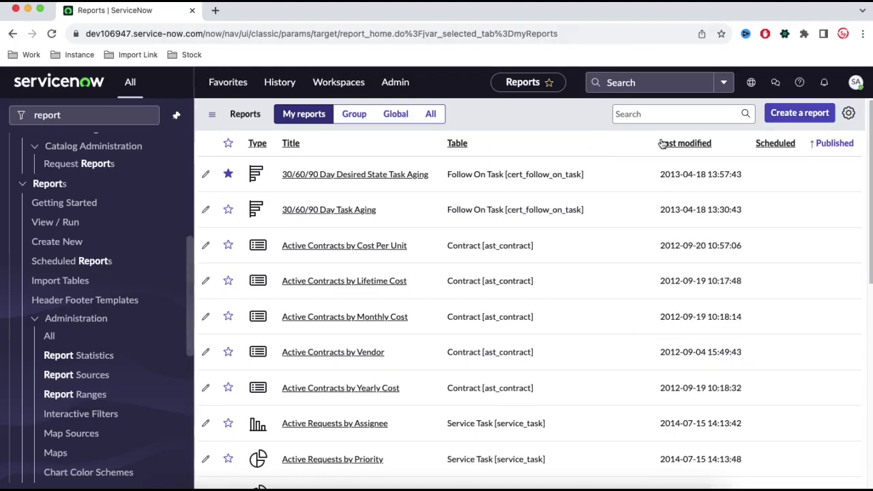
pyautogui.click(672, 144)
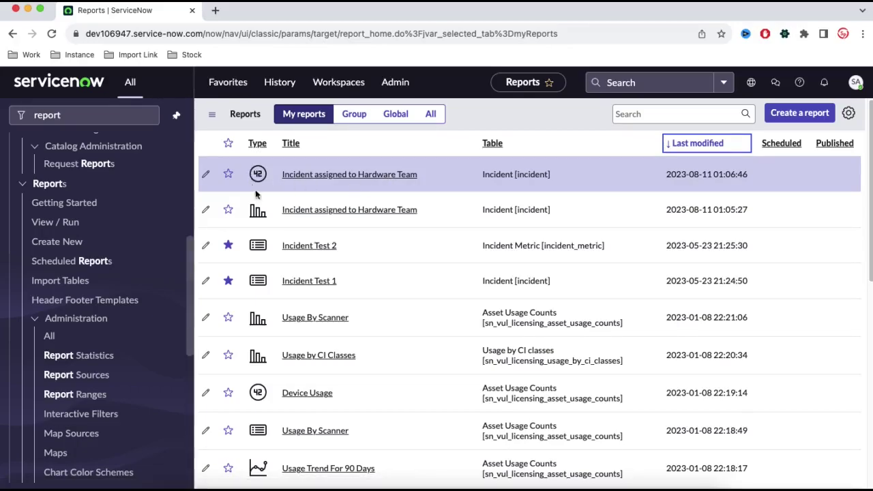
pyautogui.moveTo(260, 176)
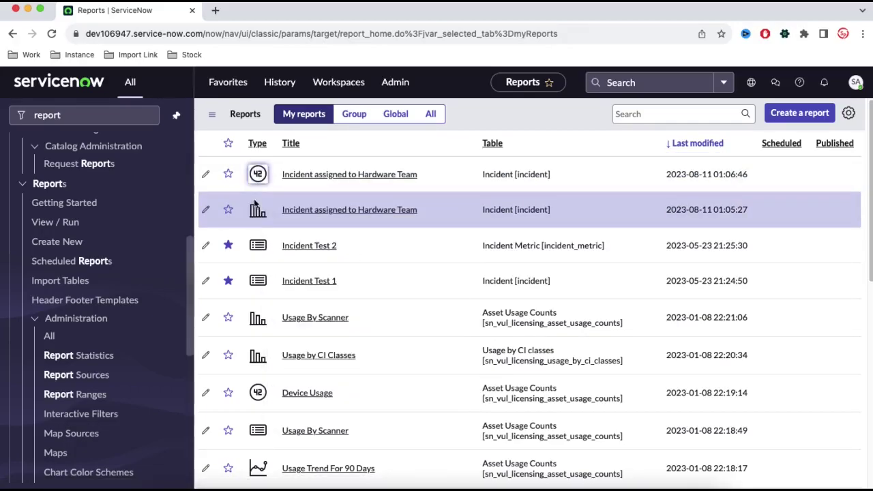
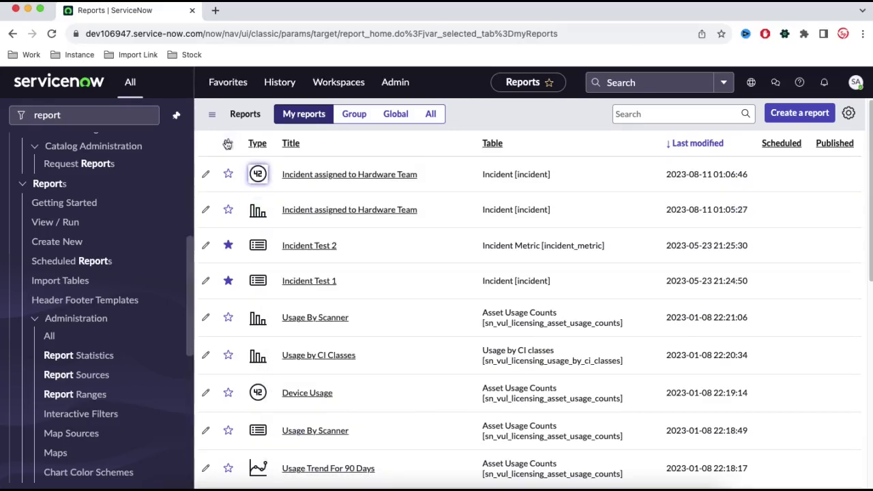
pyautogui.moveTo(259, 174)
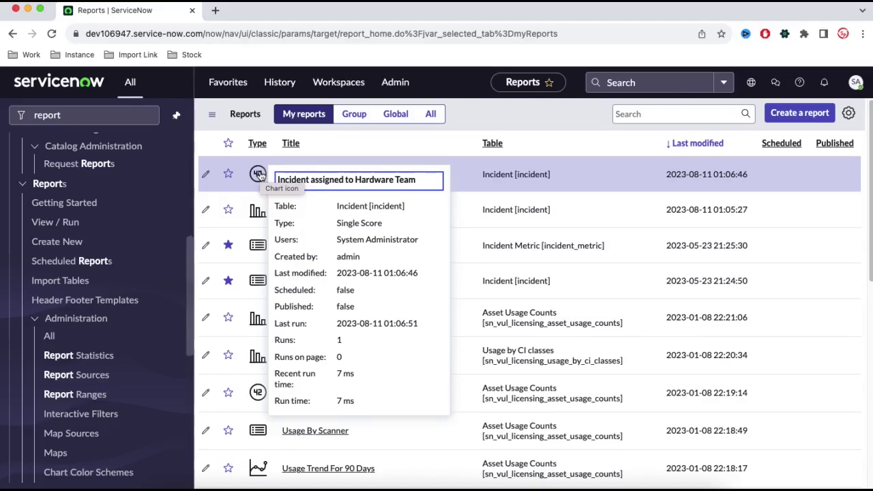
# - Find the Self-Service Dashboards module by filtering the navigator for "dashb" and open the dashboards overview
pyautogui.click(19, 116)
pyautogui.write('das')
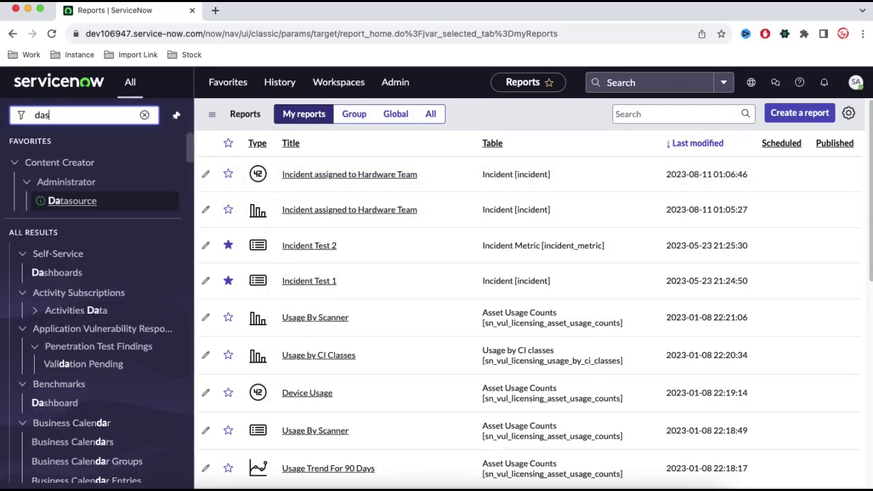
pyautogui.write('hb')
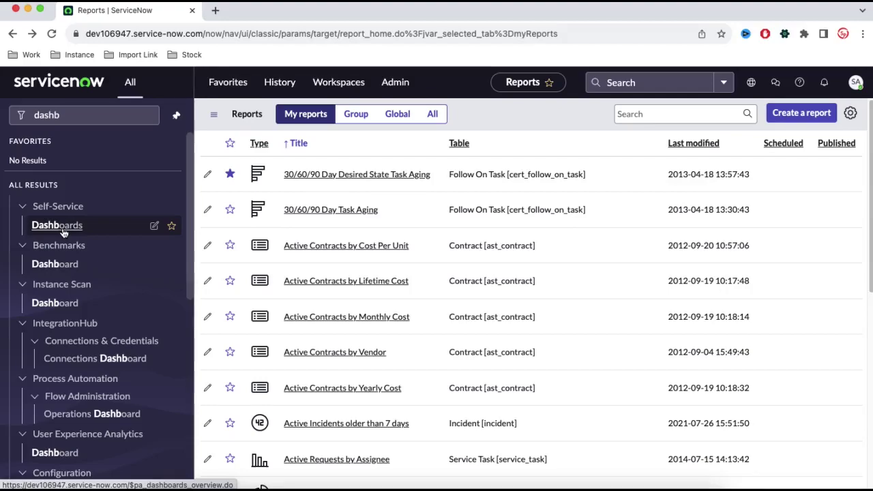
pyautogui.click(63, 233)
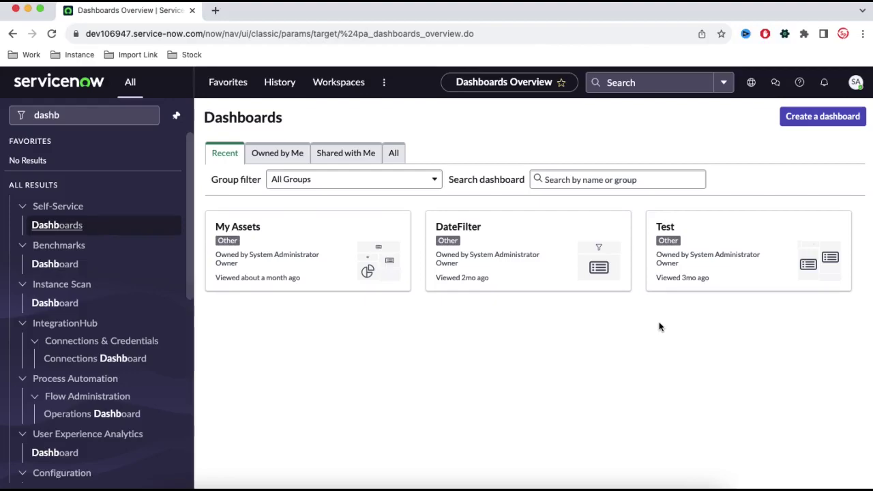
# - Create a dashboard named Hardware Team Dashboard, save the record and view the new dashboard
pyautogui.click(810, 121)
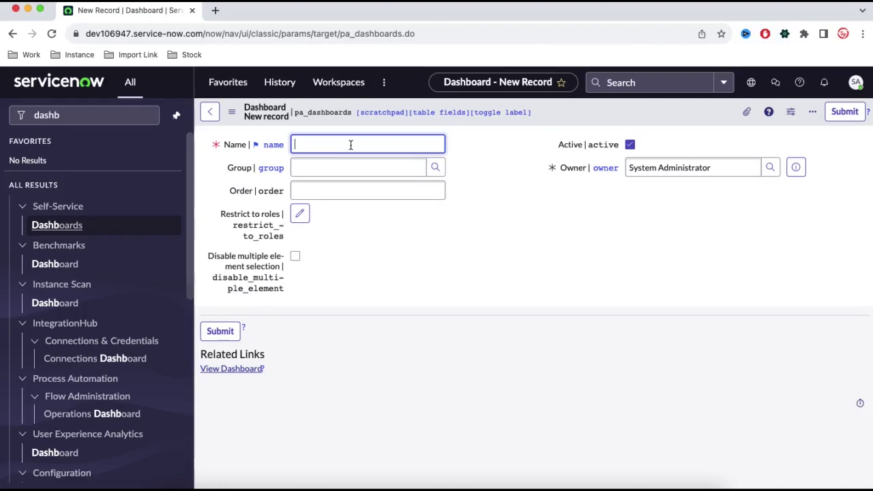
pyautogui.write('Hardware Team Dashboard')
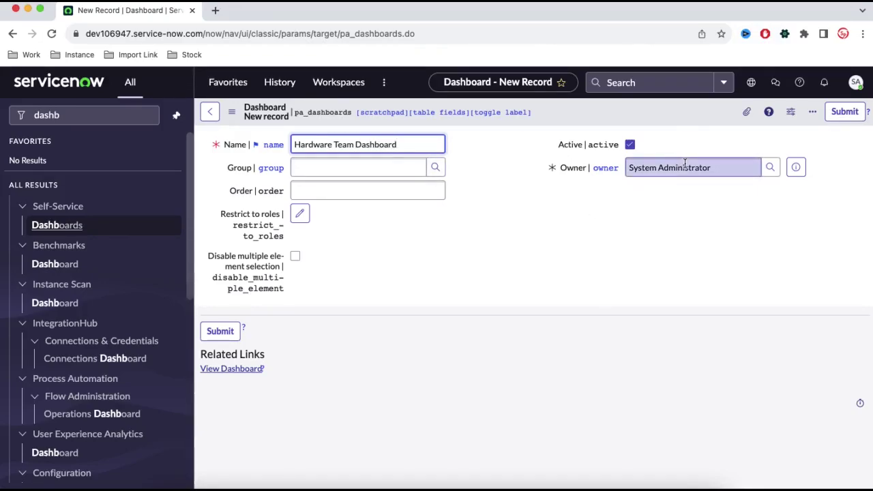
pyautogui.rightClick(609, 112)
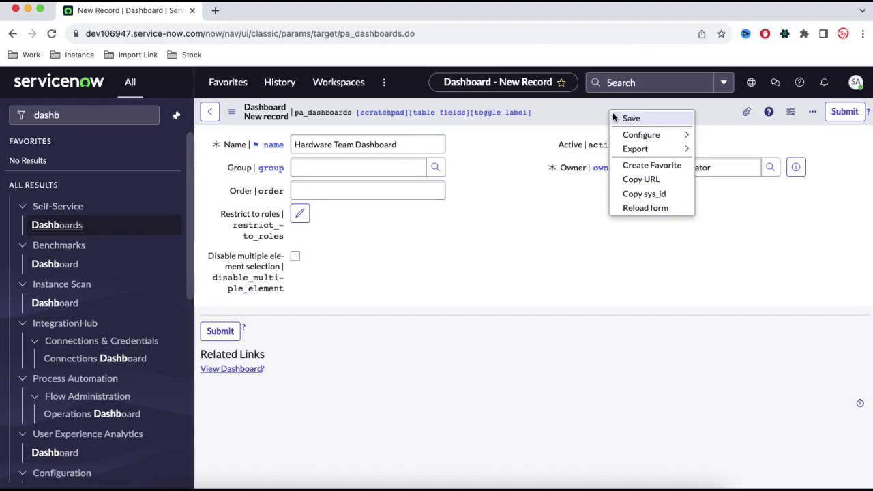
pyautogui.click(614, 116)
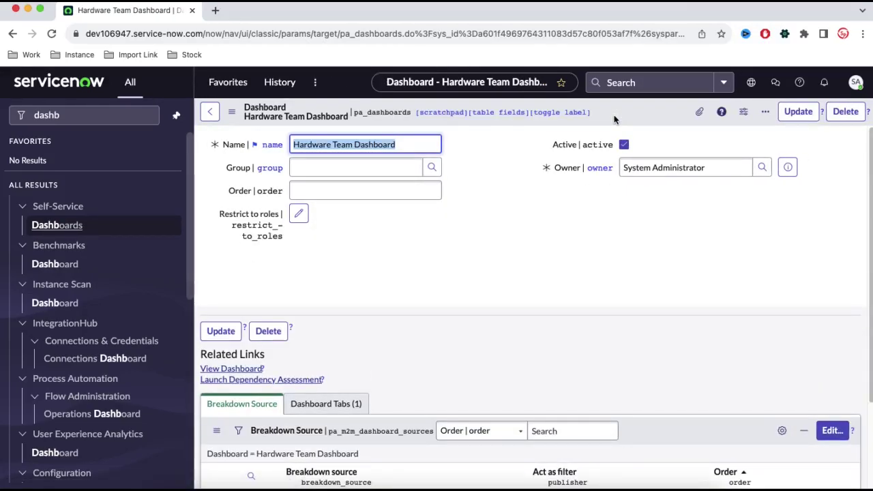
pyautogui.click(242, 369)
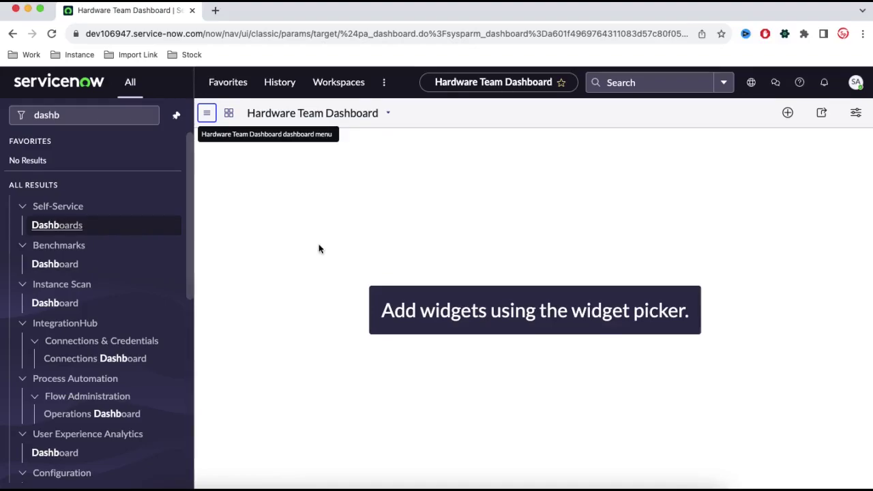
# - Start adding widgets to the dashboard and set the widget category to Reports
pyautogui.click(787, 114)
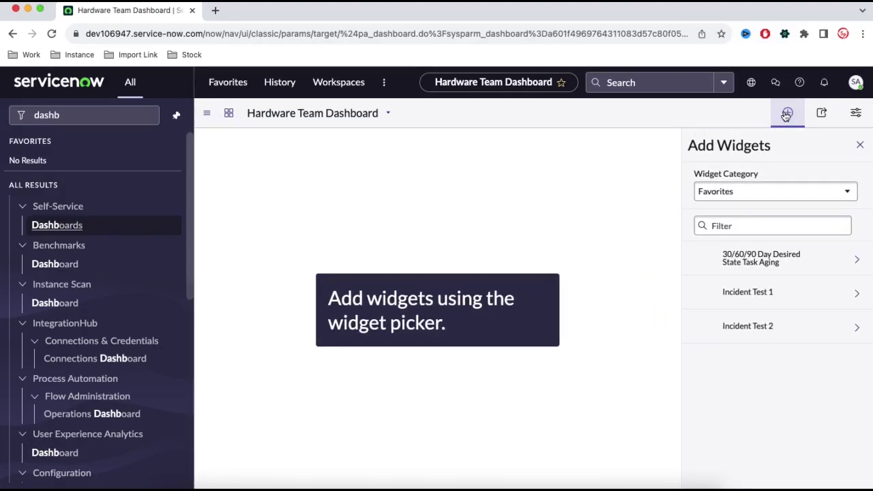
pyautogui.click(790, 195)
pyautogui.click(766, 162)
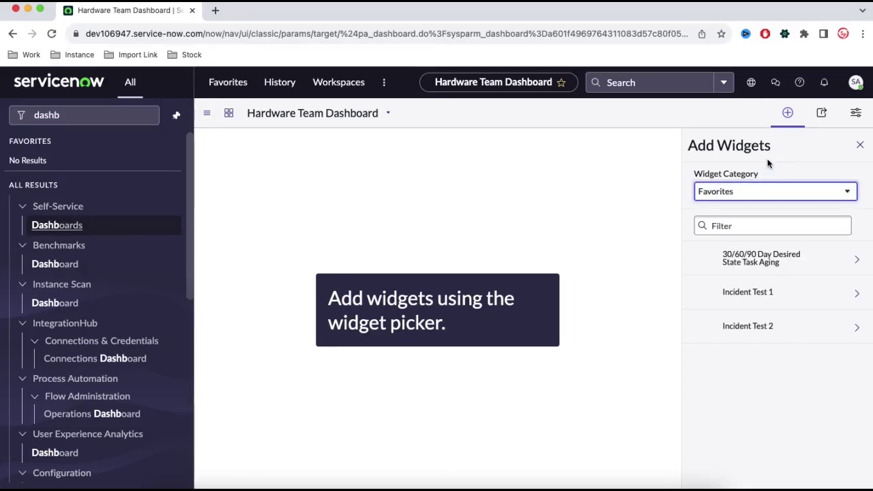
pyautogui.click(760, 190)
pyautogui.scroll(-5, 750, 290)
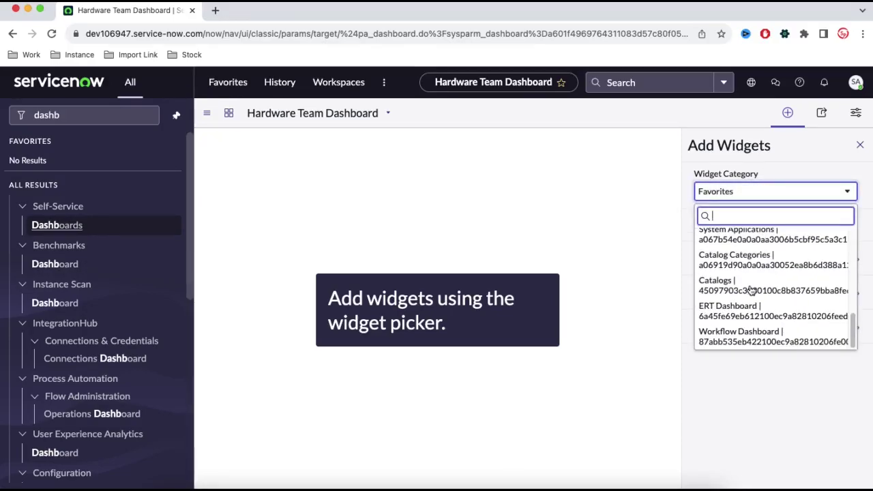
pyautogui.scroll(1, 744, 287)
pyautogui.write('re')
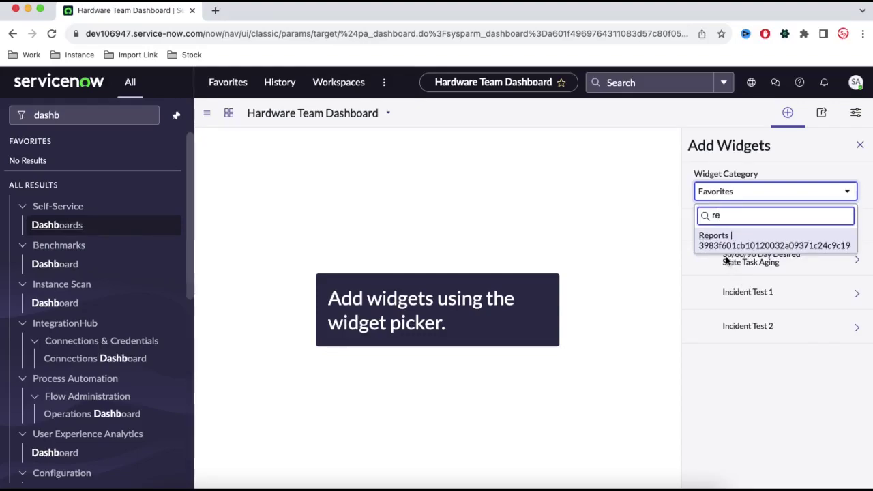
pyautogui.click(737, 240)
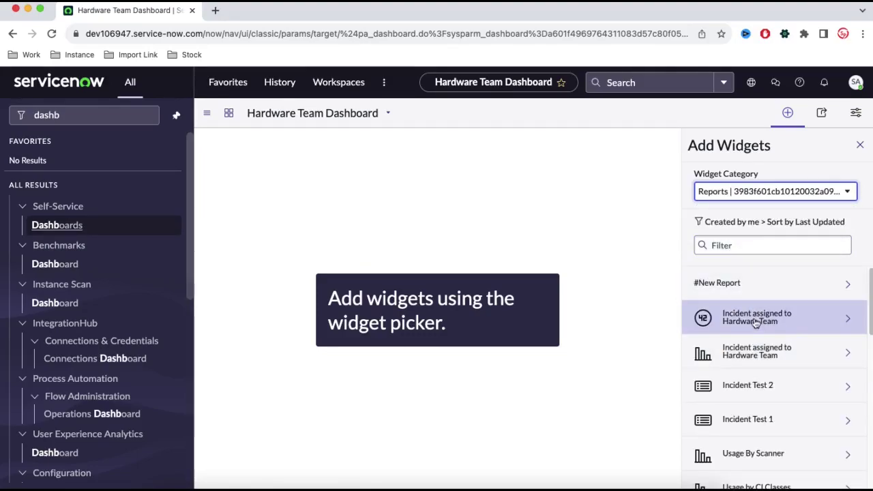
# - Add the bar chart and the single score versions of the Incident assigned to Hardware Team report to the dashboard
pyautogui.click(759, 354)
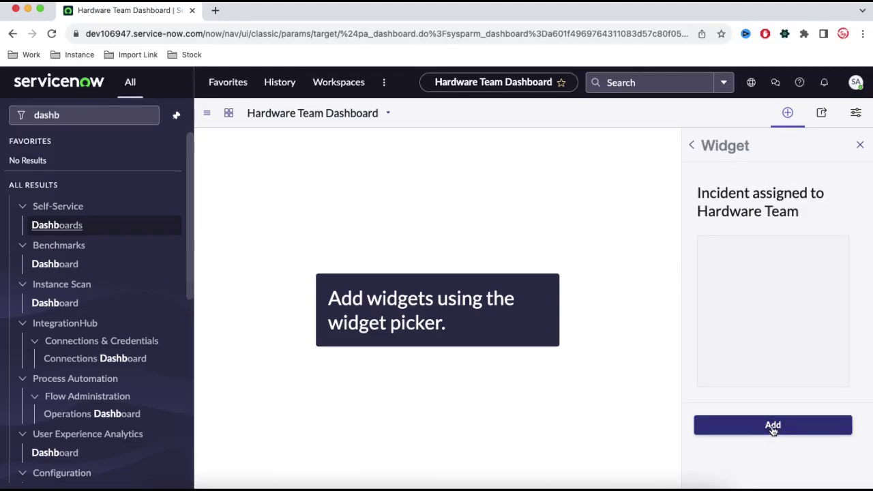
pyautogui.click(773, 426)
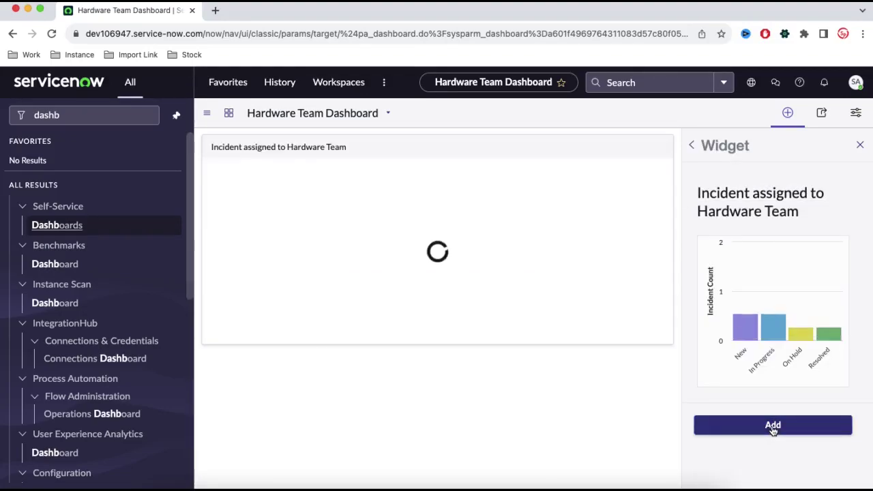
pyautogui.click(691, 146)
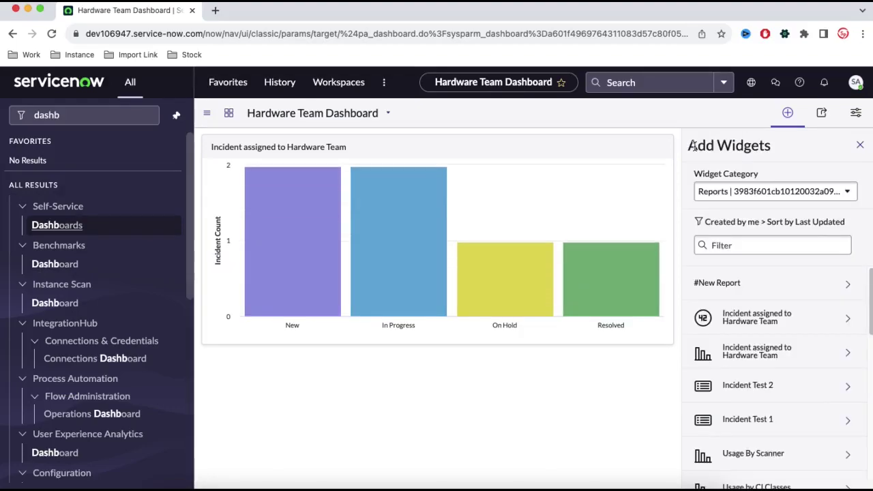
pyautogui.click(758, 320)
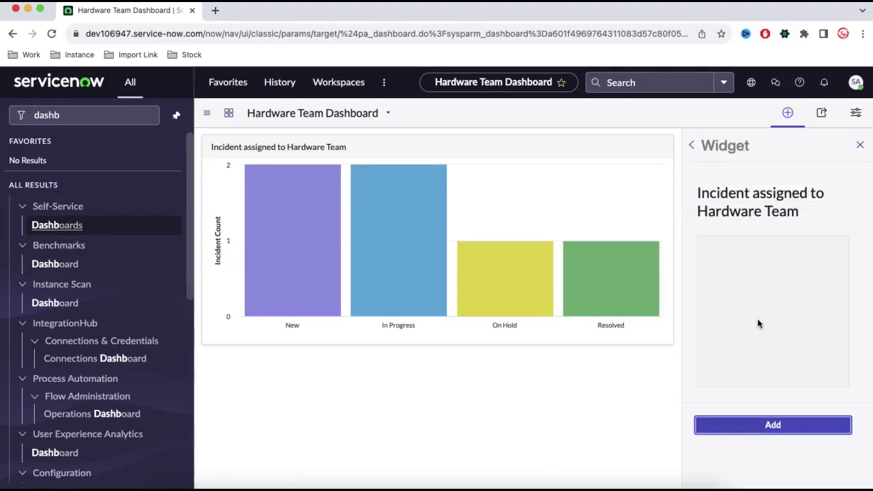
pyautogui.click(784, 431)
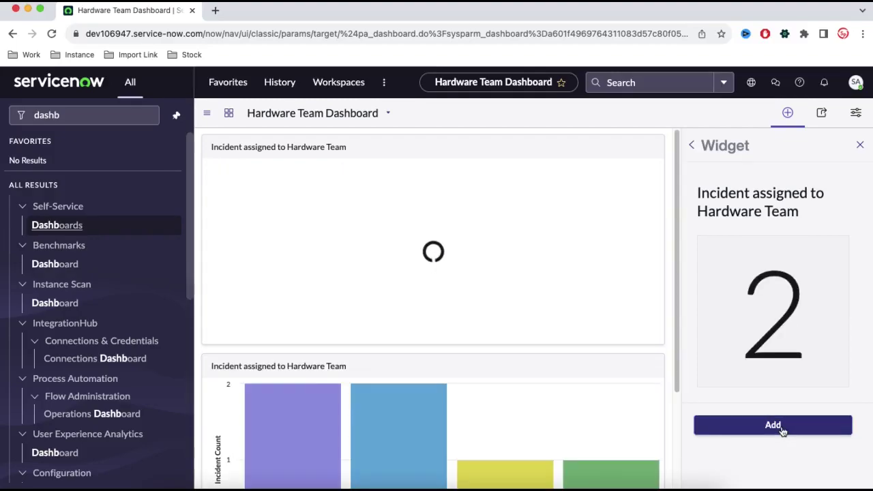
pyautogui.click(861, 145)
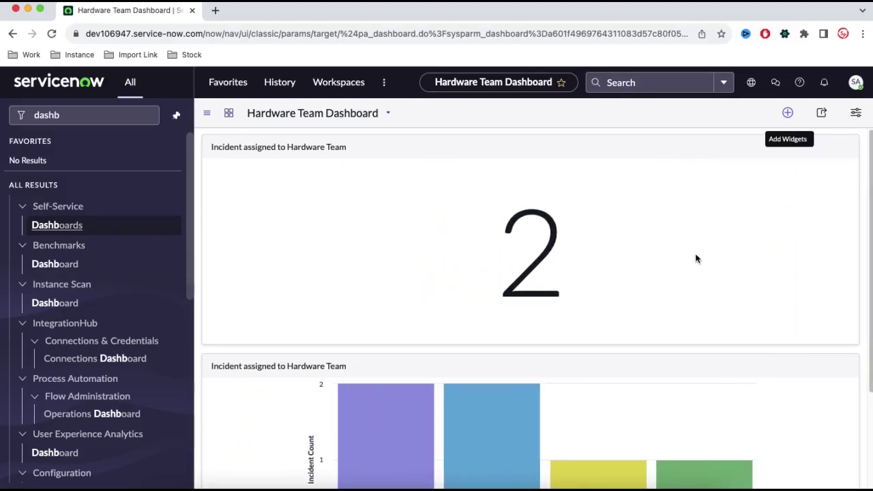
# - Examine the single score and bar chart widgets on the Hardware Team Dashboard
pyautogui.scroll(-3, 696, 258)
pyautogui.scroll(2, 699, 243)
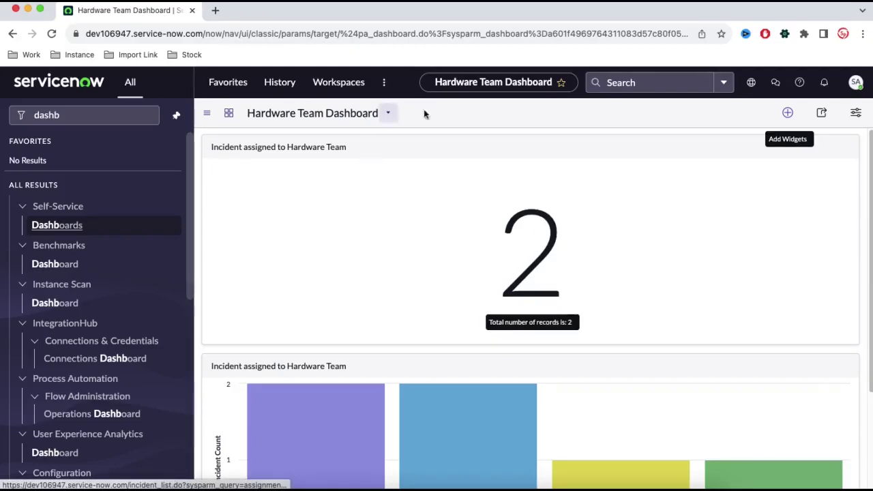
pyautogui.scroll(-1, 487, 227)
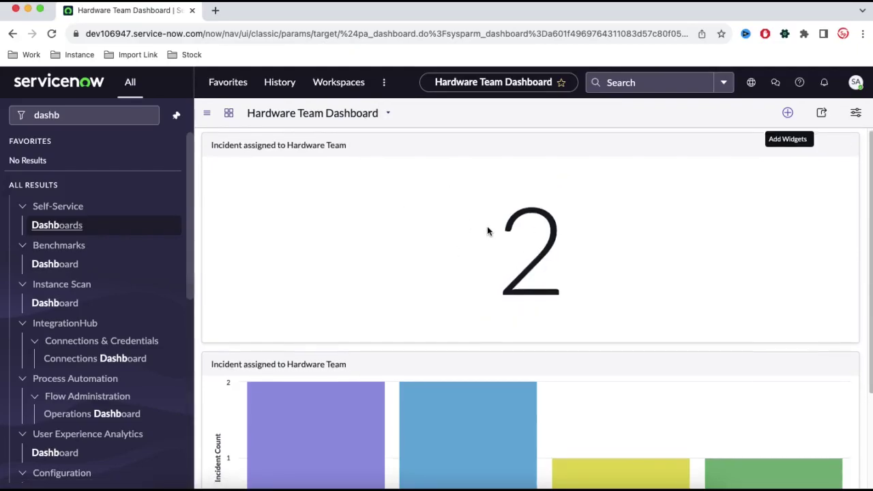
pyautogui.scroll(-3, 487, 228)
pyautogui.scroll(3, 487, 228)
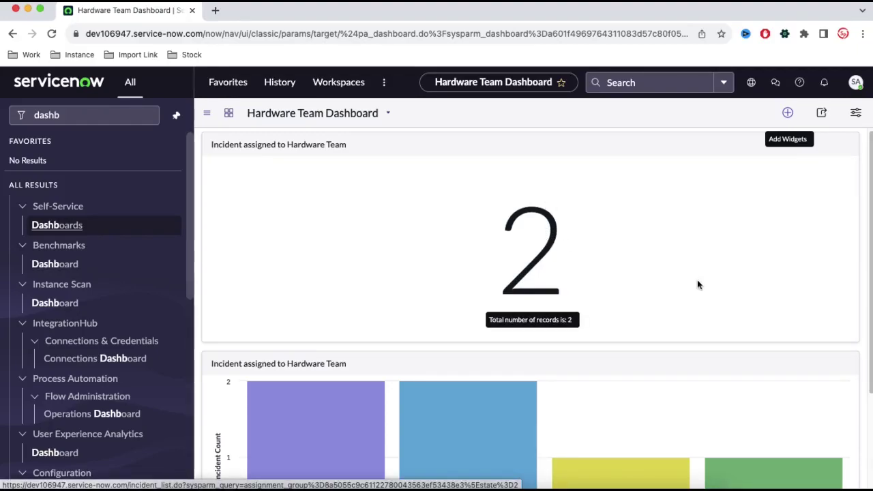
pyautogui.scroll(-2, 697, 286)
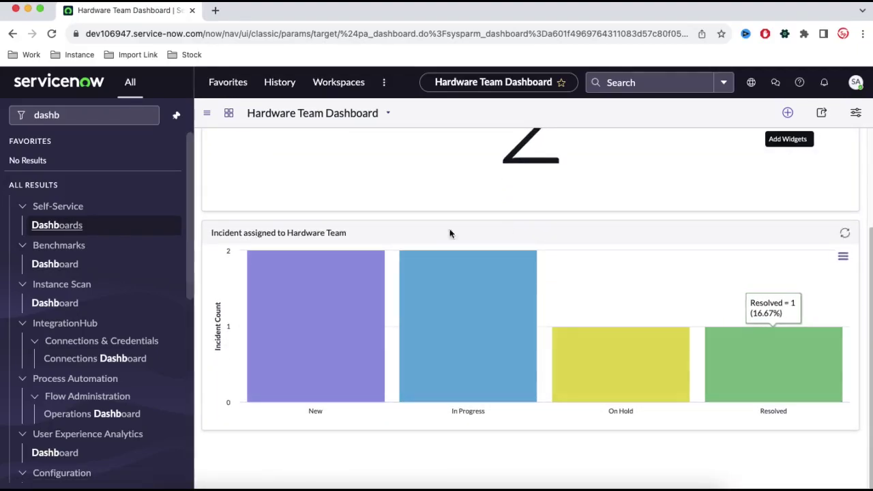
pyautogui.scroll(2, 631, 225)
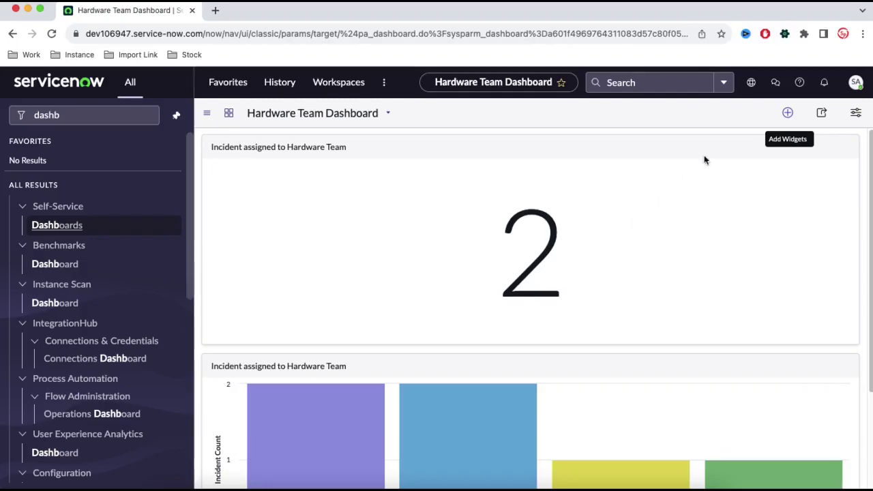
# - Try the two-column grid quick layout on the dashboard and check how the widgets are arranged
pyautogui.click(854, 114)
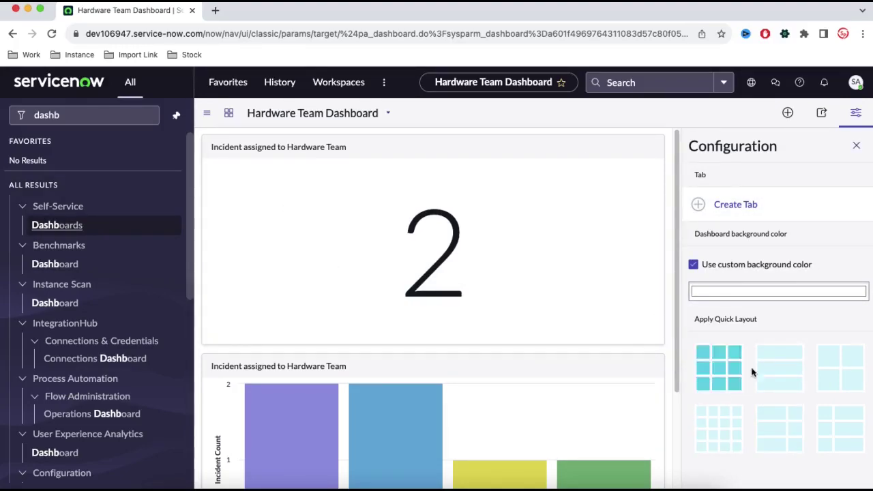
pyautogui.click(844, 379)
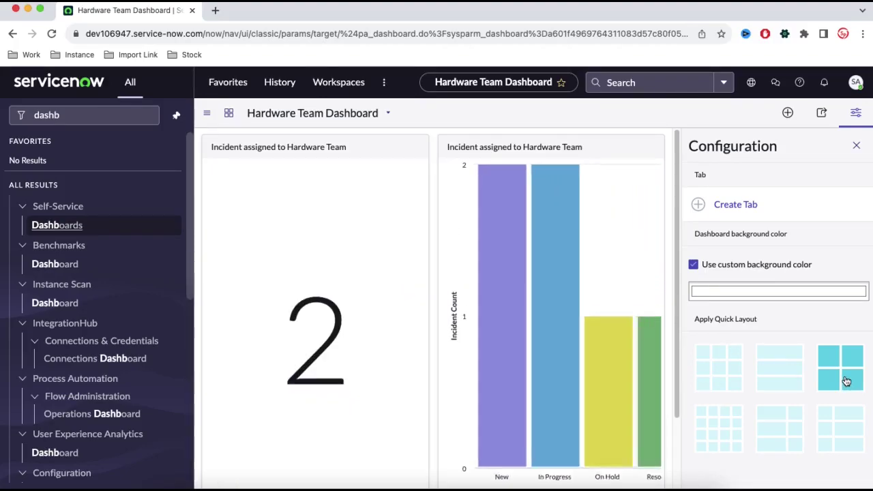
pyautogui.click(856, 145)
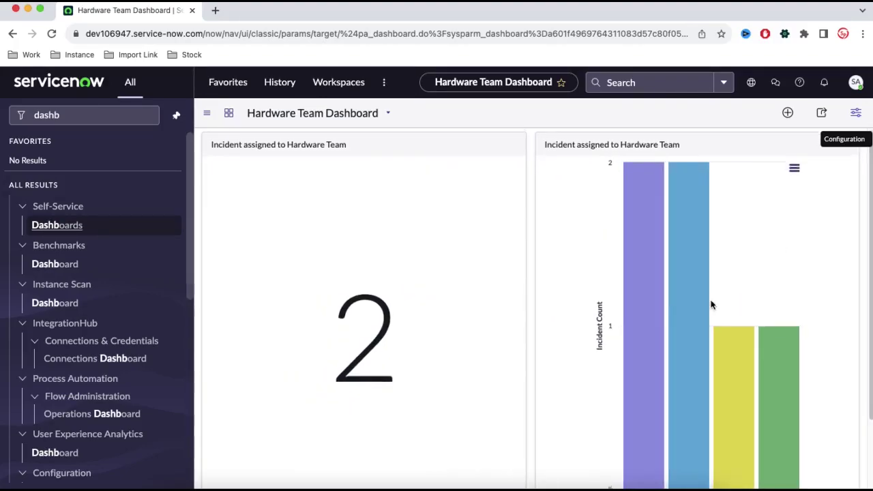
pyautogui.scroll(-2, 711, 302)
pyautogui.scroll(2, 632, 251)
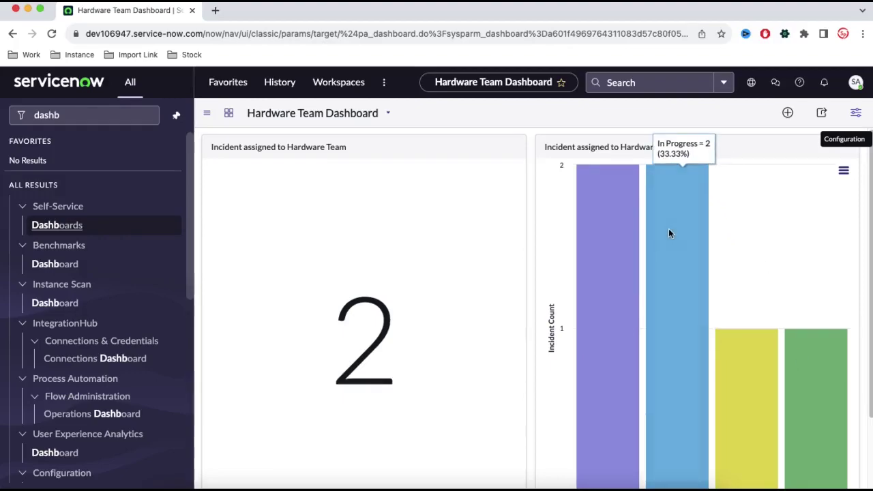
# - Apply the three-by-three grid quick layout to the dashboard and unpin the navigator
pyautogui.click(856, 113)
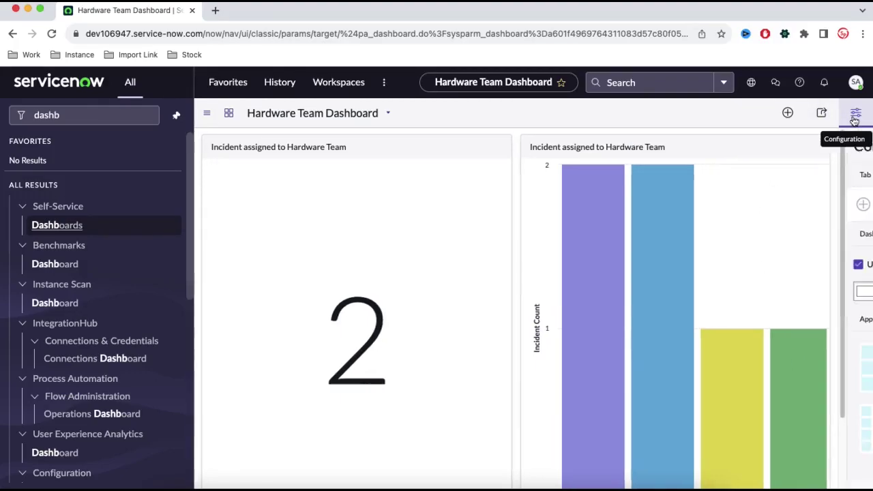
pyautogui.click(726, 373)
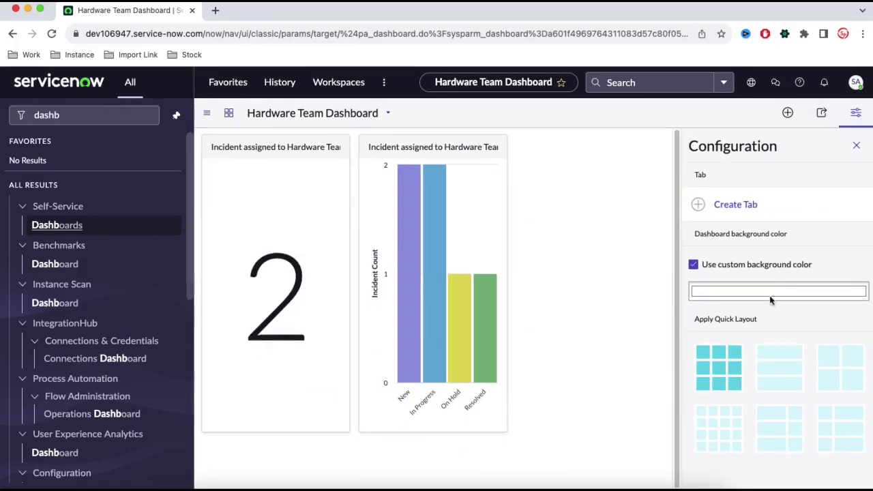
pyautogui.click(857, 146)
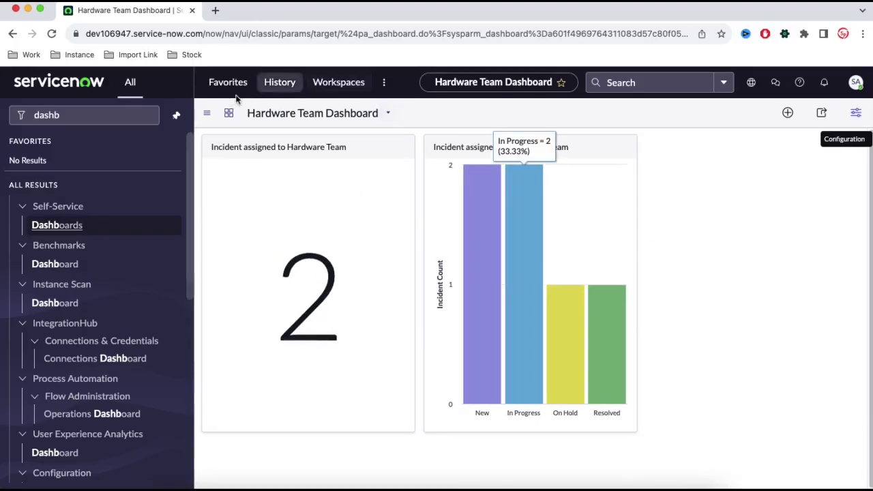
pyautogui.click(179, 115)
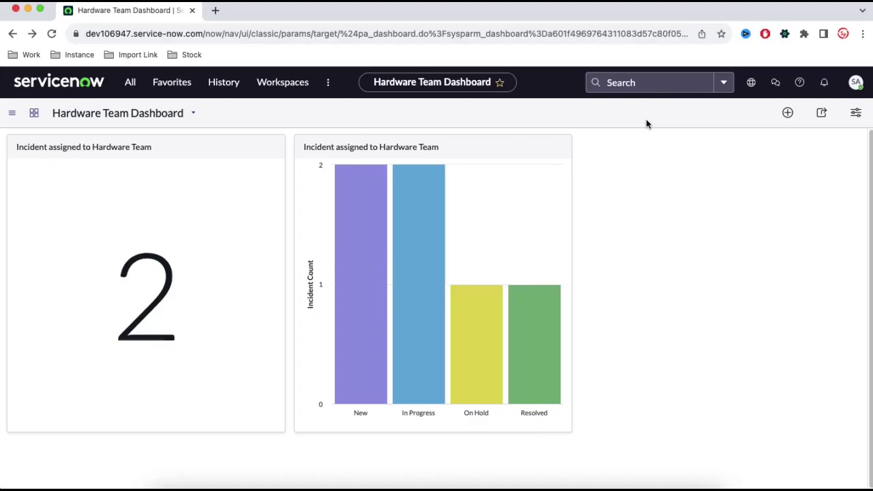
# - Return to the home page and set the start page to Use Dashboards in the display preferences
pyautogui.click(43, 86)
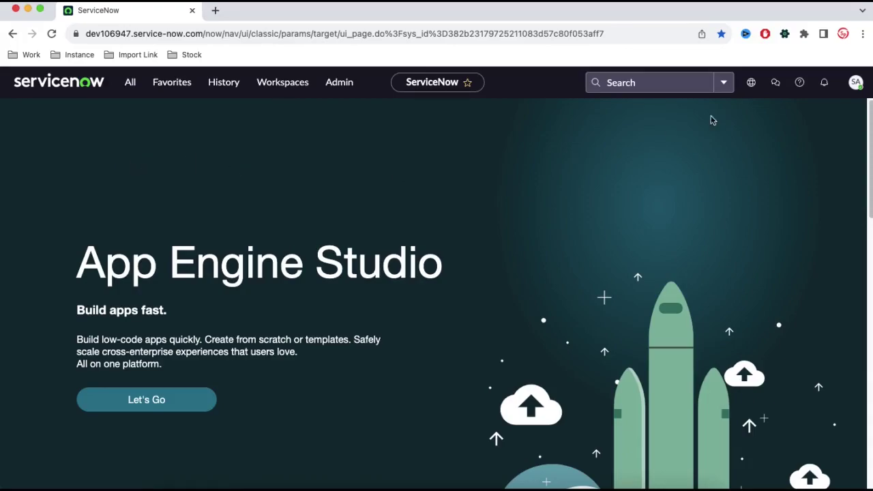
pyautogui.click(854, 83)
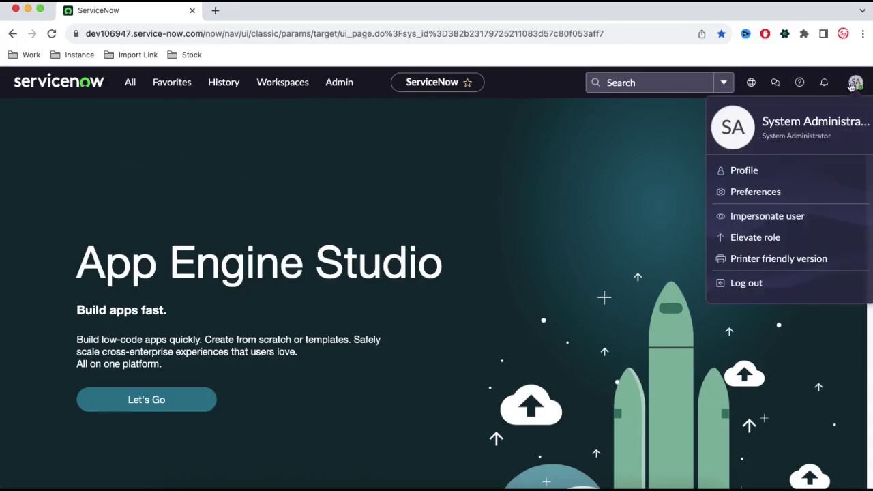
pyautogui.click(774, 195)
pyautogui.click(318, 180)
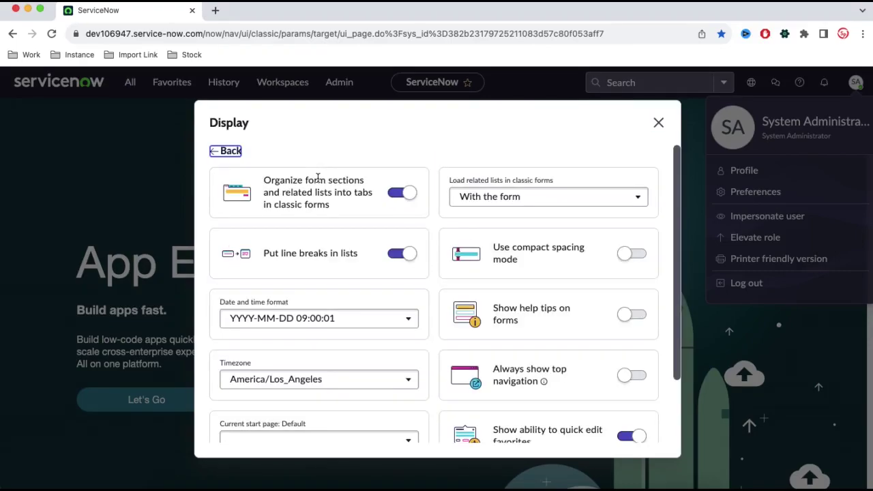
pyautogui.scroll(-2, 334, 268)
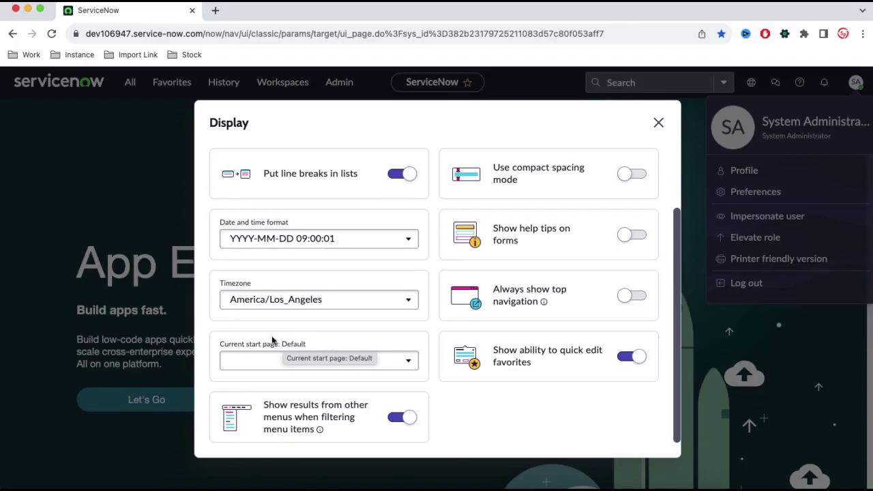
pyautogui.click(346, 364)
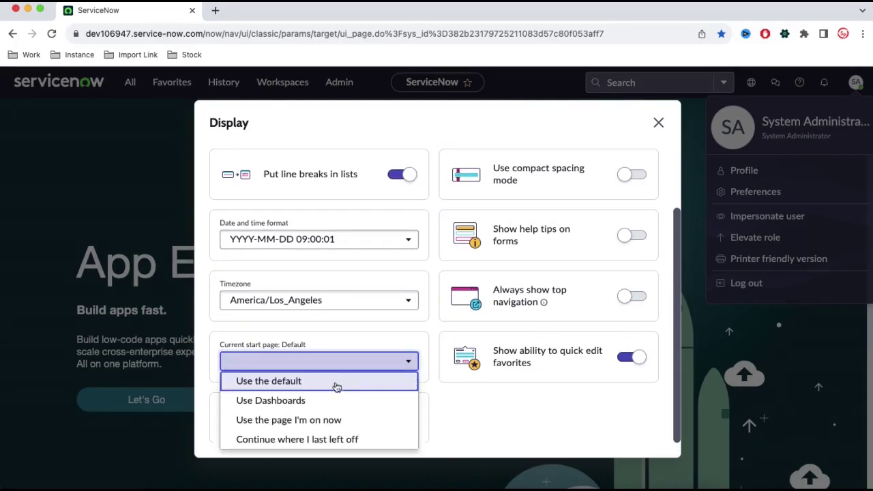
pyautogui.click(321, 405)
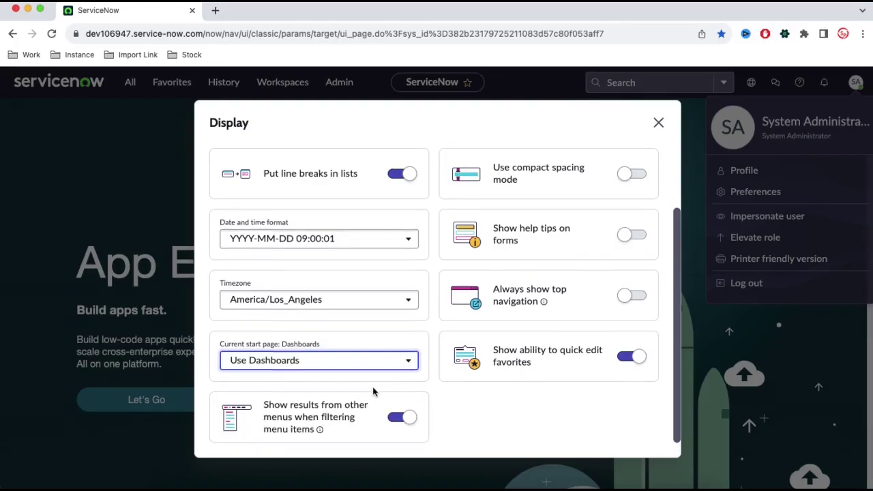
# - Close the display preferences, open the start page and check the widgets on the Hardware Team Dashboard
pyautogui.click(661, 128)
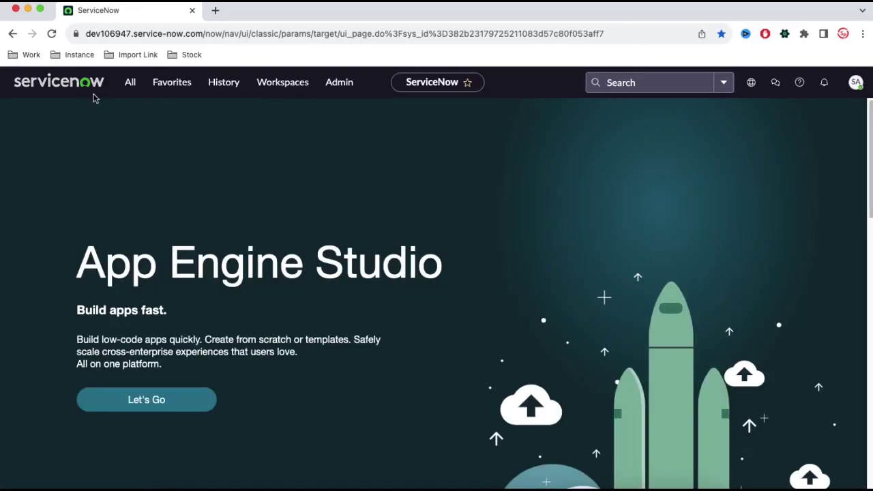
pyautogui.click(69, 82)
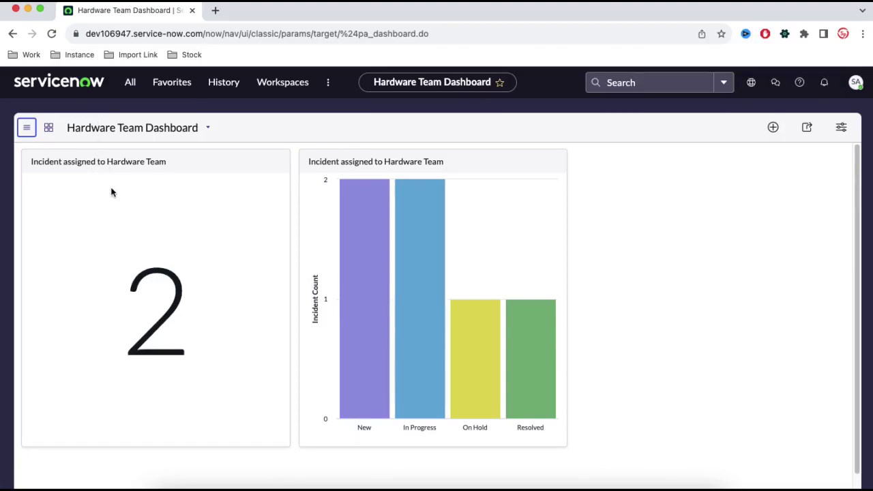
pyautogui.moveTo(386, 320)
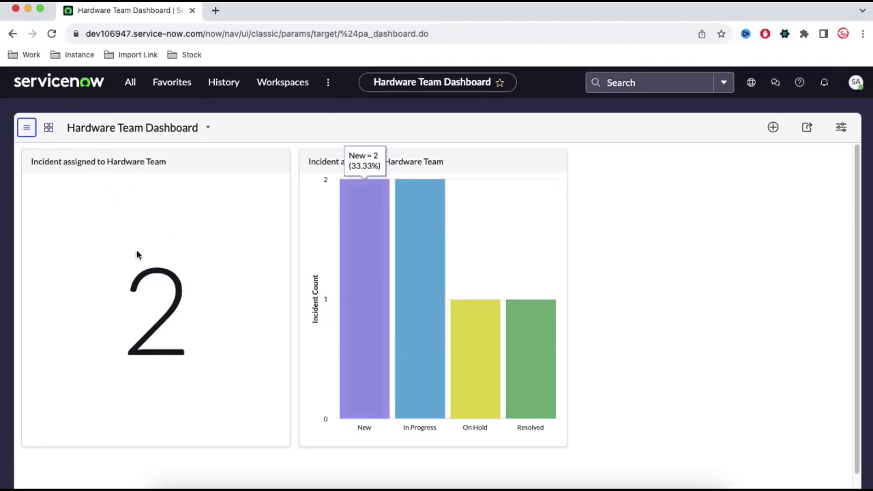
pyautogui.moveTo(173, 303)
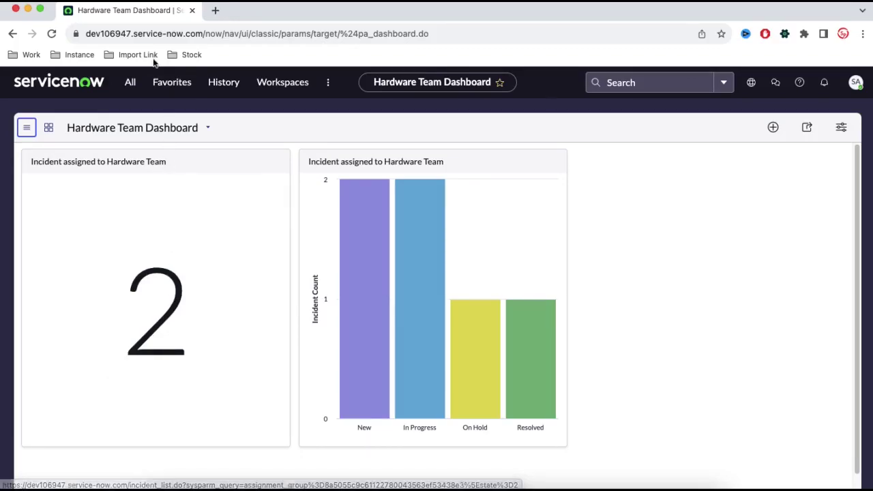
# - Filter the application navigator for "report" and start creating a new report
pyautogui.click(129, 84)
pyautogui.write('report')
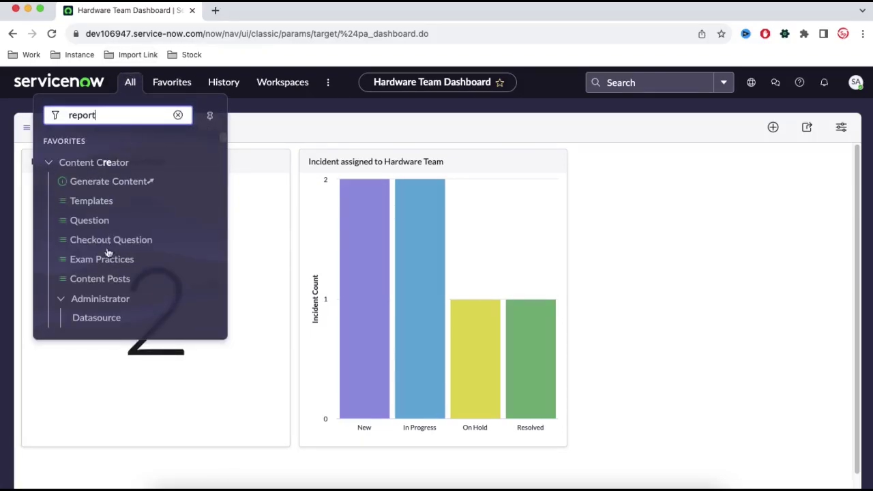
pyautogui.scroll(-10, 112, 256)
pyautogui.scroll(-2, 112, 259)
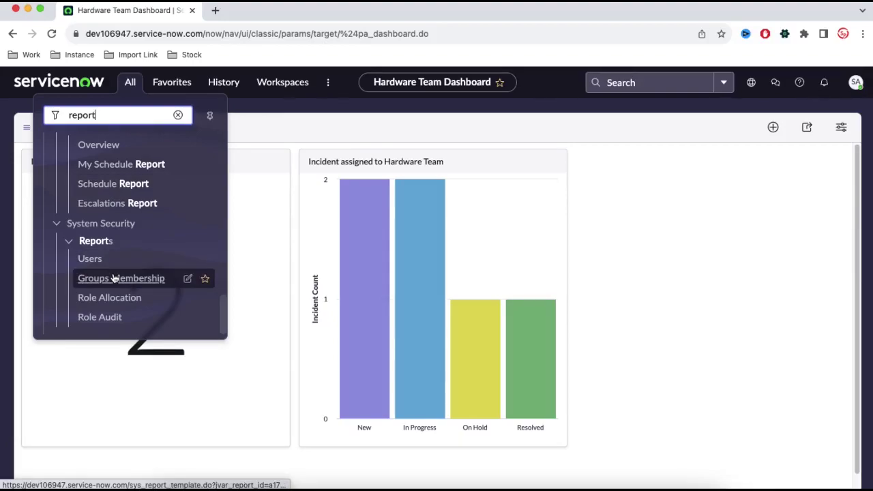
pyautogui.scroll(3, 121, 238)
pyautogui.scroll(5, 121, 238)
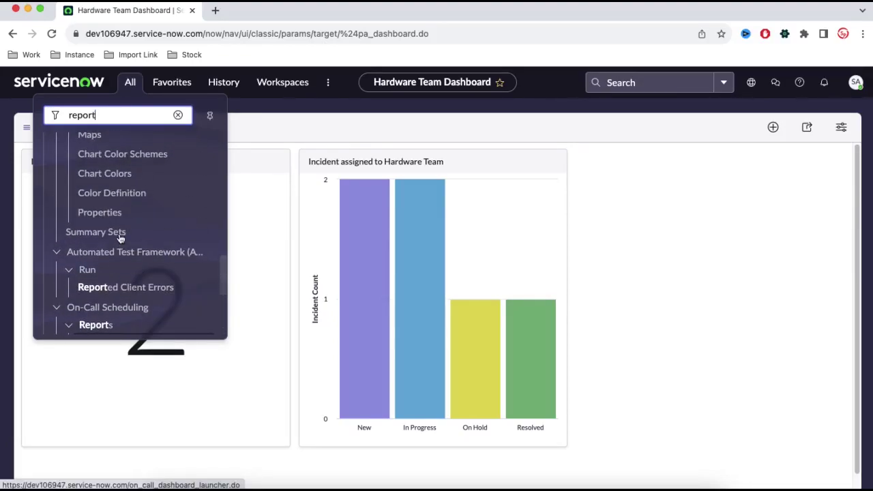
pyautogui.scroll(5, 120, 238)
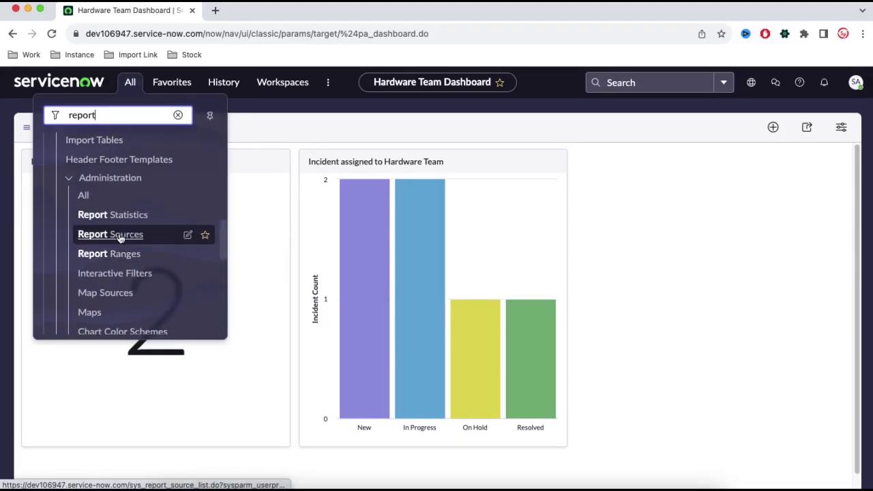
pyautogui.click(106, 256)
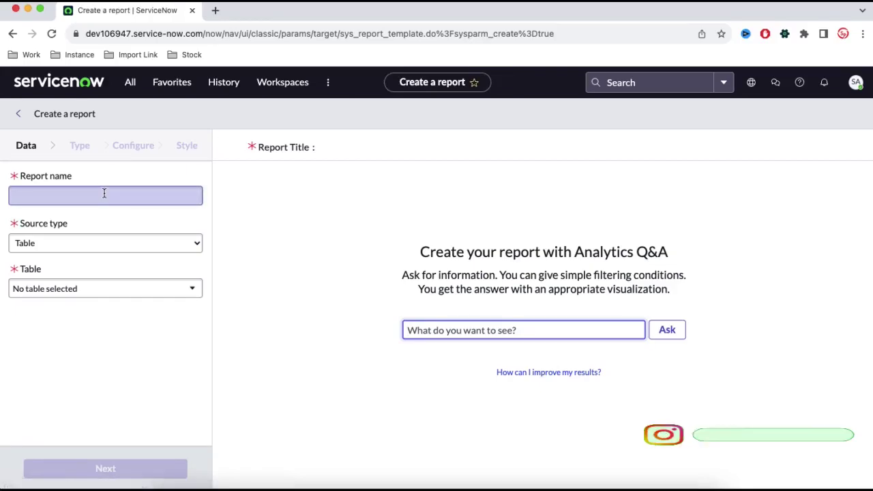
# - Name the report "Show all Problem" and choose the Problem [problem] table as its source
pyautogui.click(104, 193)
pyautogui.write('Show')
pyautogui.write(' Pr')
pyautogui.press('BackSpace')
pyautogui.press('BackSpace')
pyautogui.write('all Problem')
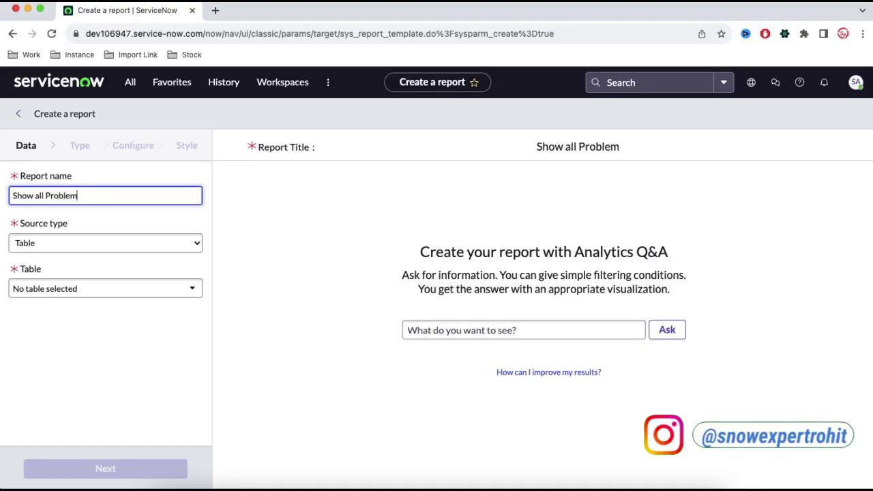
pyautogui.click(69, 294)
pyautogui.write('problem')
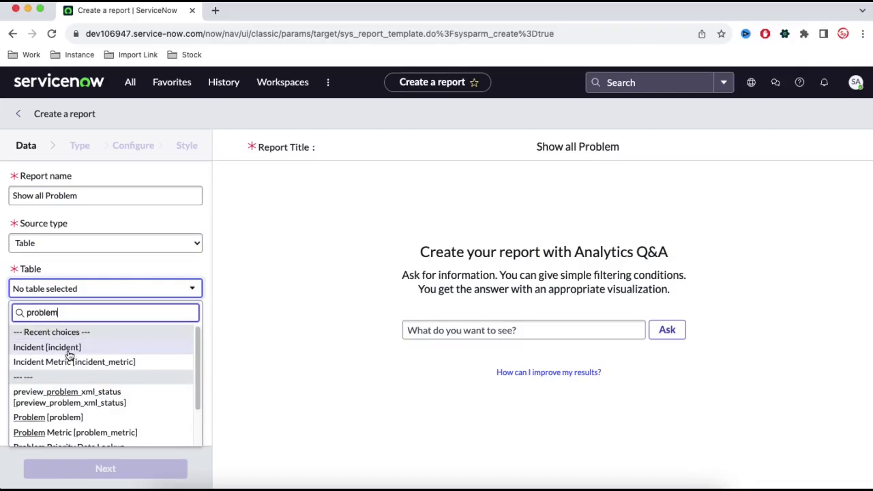
pyautogui.click(80, 417)
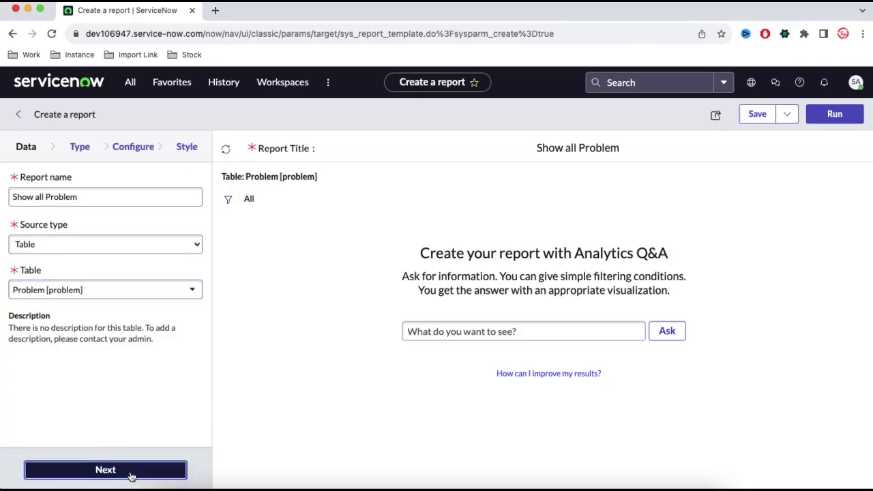
# - Choose Pivot table as the report's visualization type and continue to its configuration
pyautogui.click(132, 470)
pyautogui.scroll(-2, 140, 326)
pyautogui.scroll(-5, 140, 326)
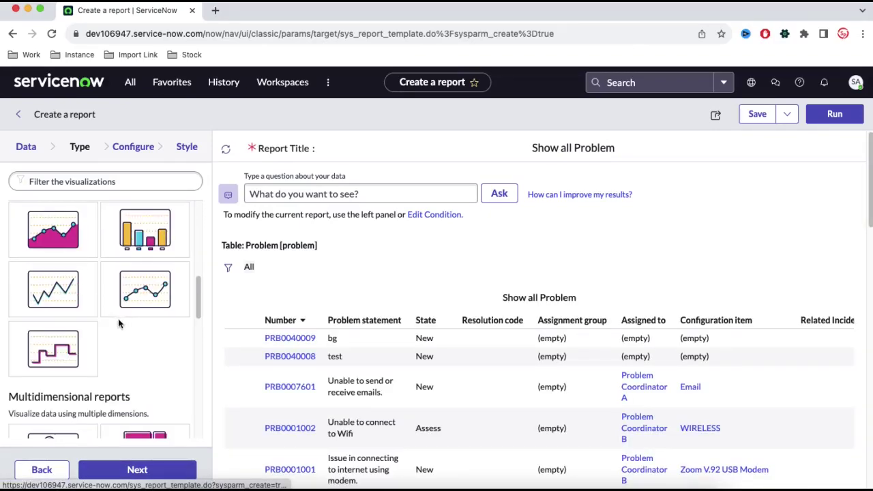
pyautogui.scroll(-3, 99, 321)
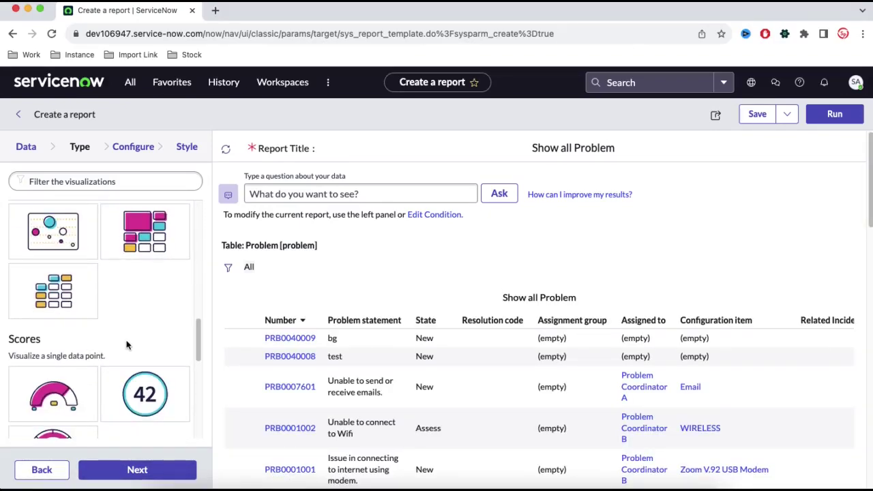
pyautogui.scroll(-2, 128, 340)
pyautogui.scroll(3, 129, 339)
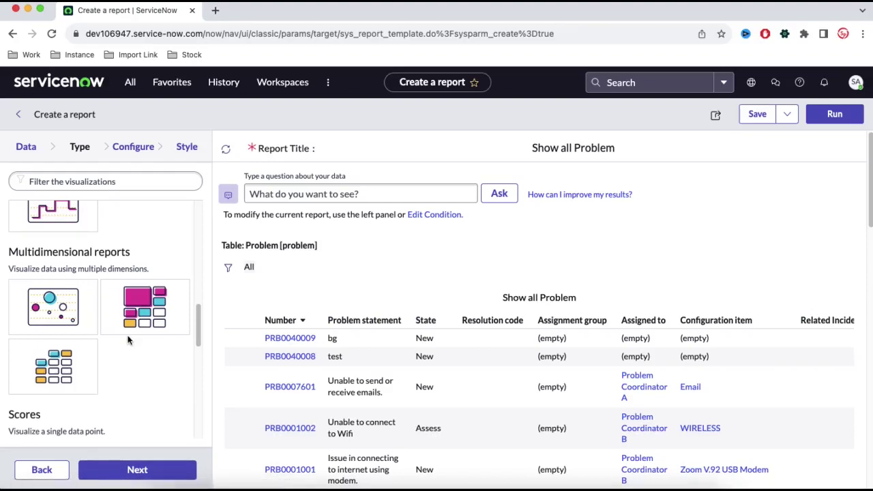
pyautogui.scroll(-5, 118, 343)
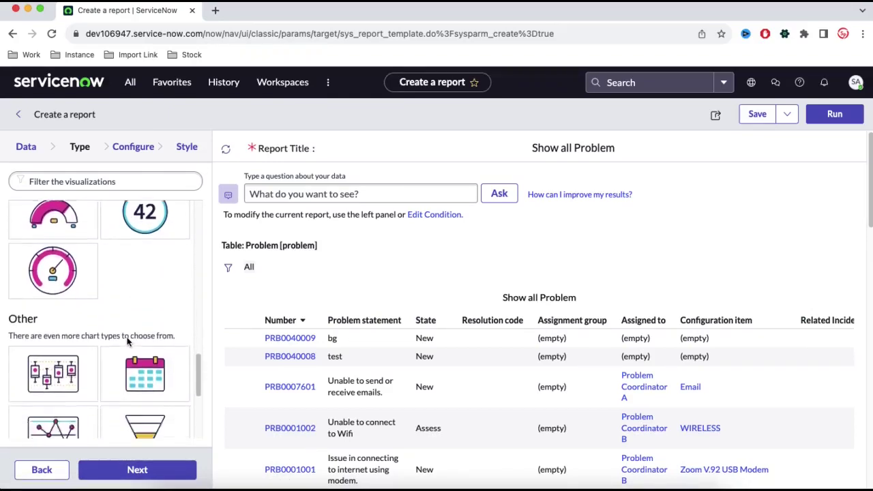
pyautogui.scroll(-4, 102, 348)
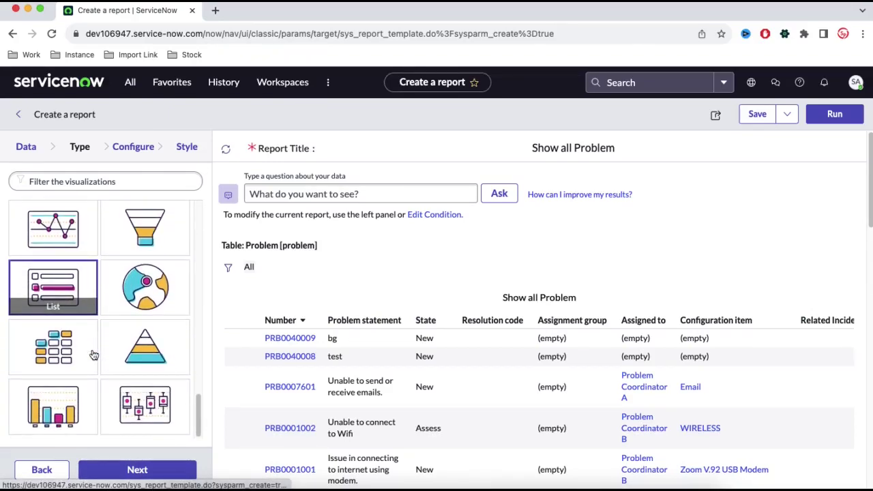
pyautogui.click(92, 355)
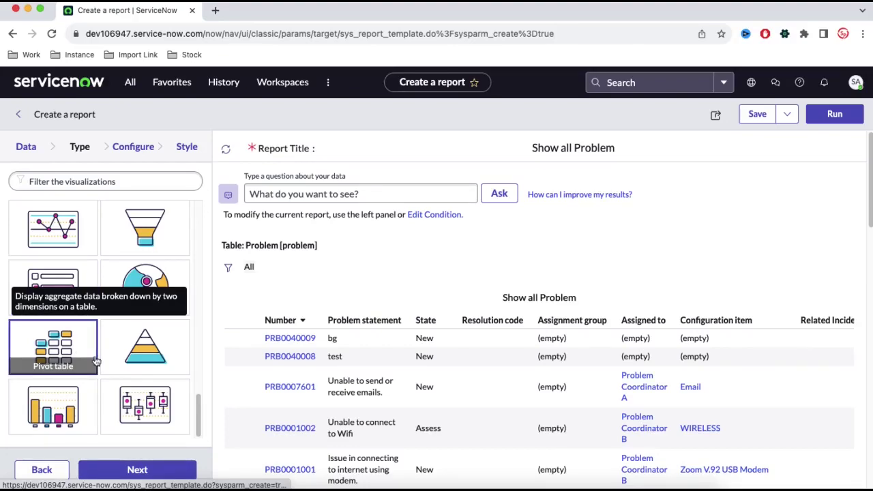
pyautogui.click(174, 470)
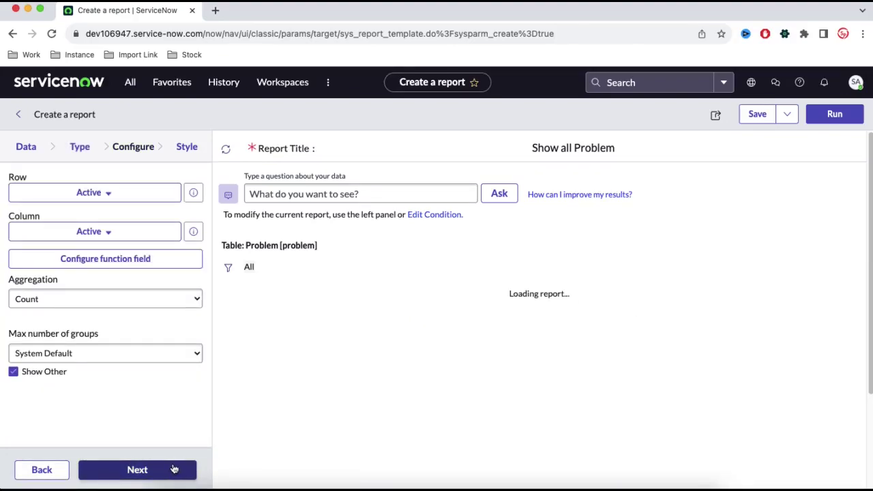
# - Set the pivot table's row to Assigned to and its column to Assignment group
pyautogui.click(135, 195)
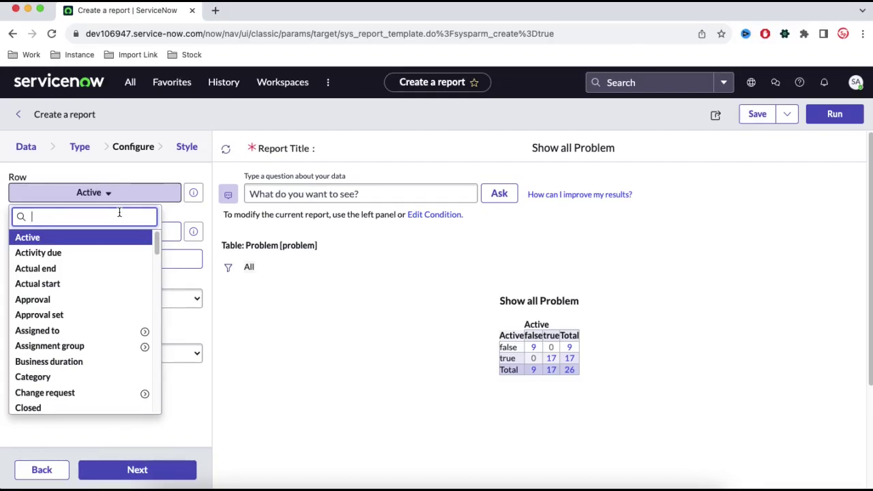
pyautogui.write('ass')
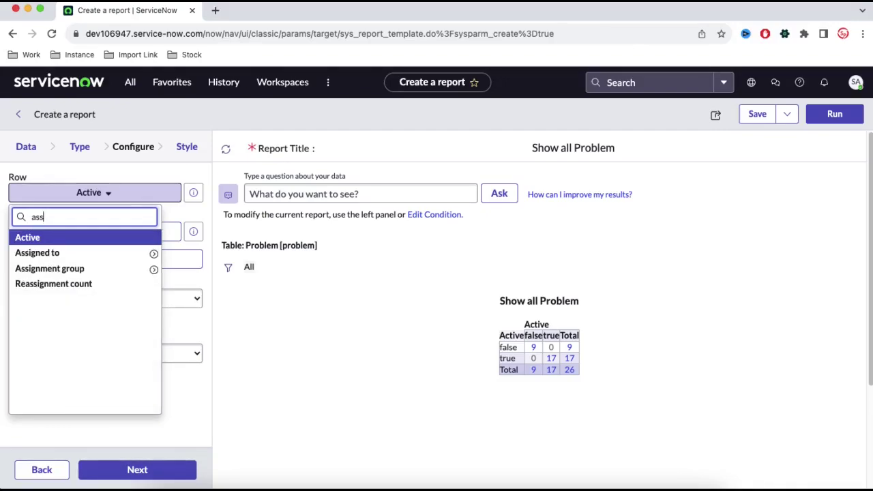
pyautogui.click(41, 253)
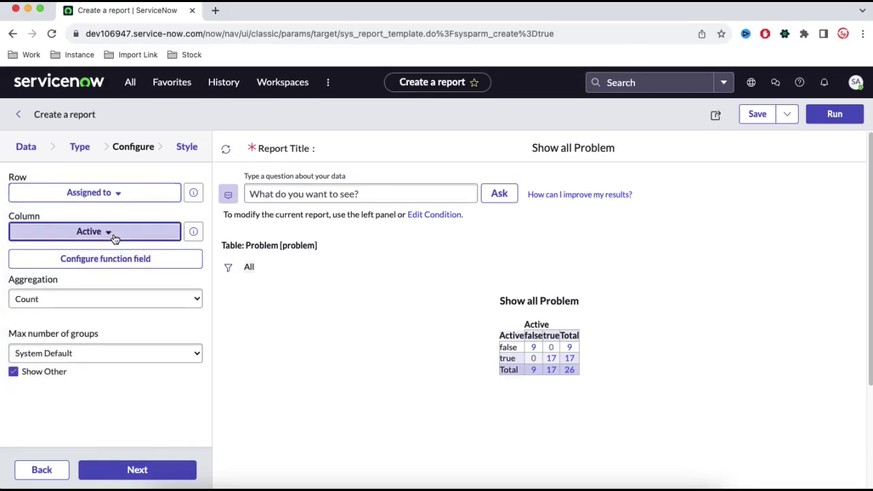
pyautogui.click(114, 236)
pyautogui.write('ass')
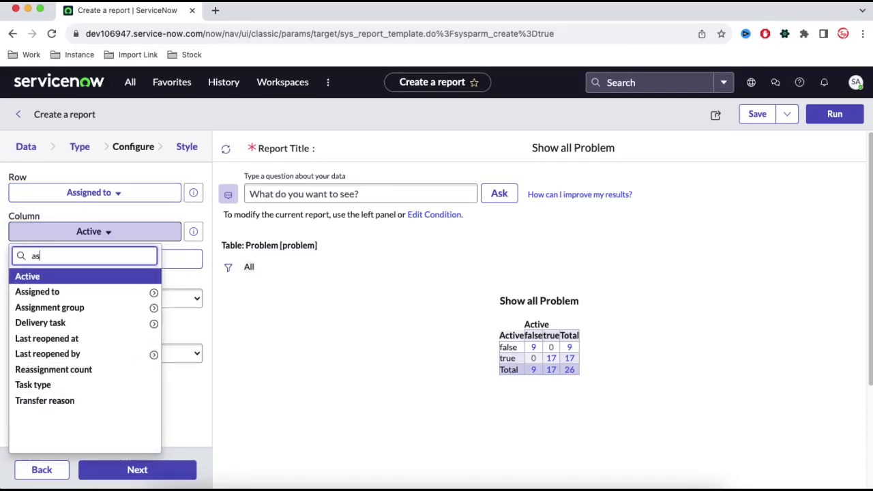
pyautogui.click(88, 307)
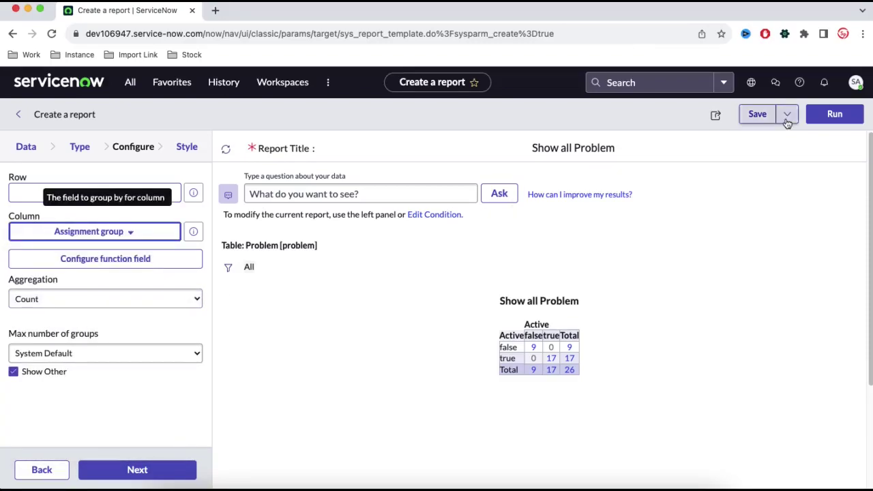
# - Run the Show all Problem report and save it
pyautogui.click(822, 121)
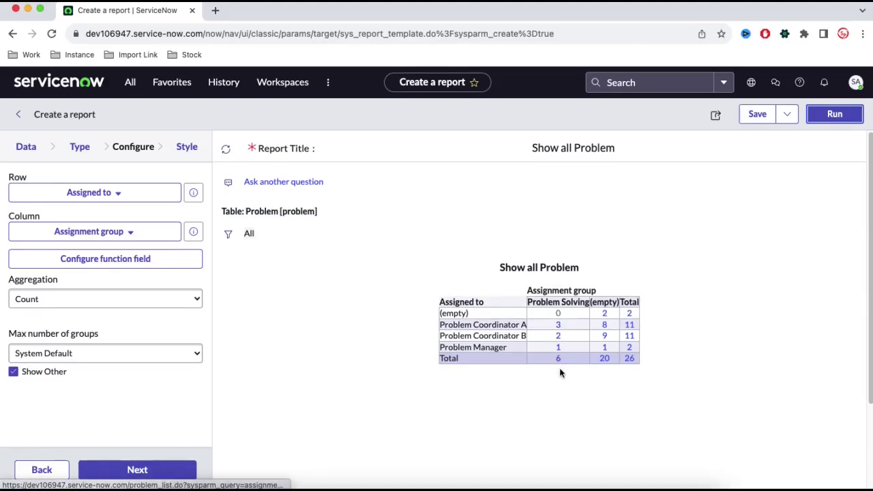
pyautogui.click(759, 116)
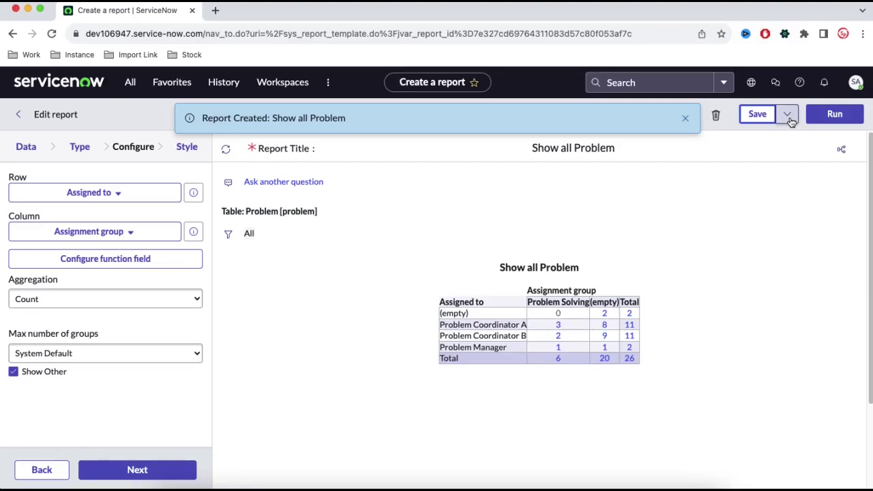
pyautogui.click(789, 116)
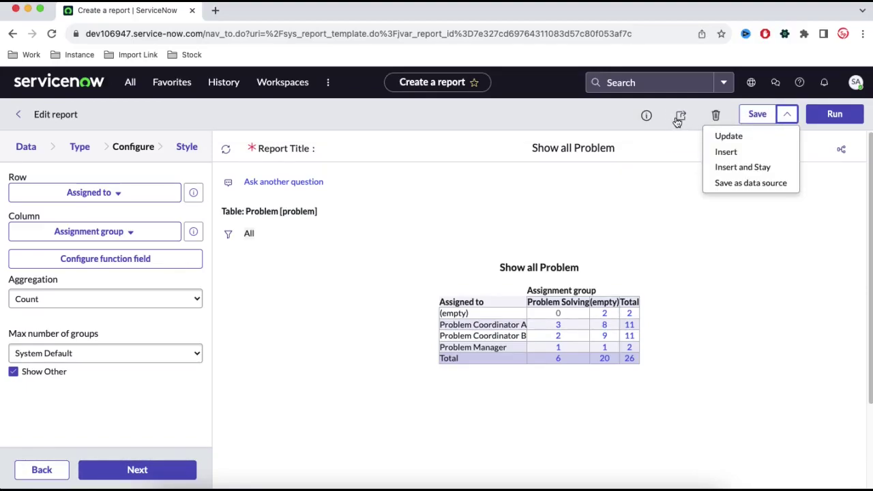
# - Add the saved report to the Hardware Team Dashboard, on the tab "Hardware Team Dashbo - New Tab"
pyautogui.click(679, 117)
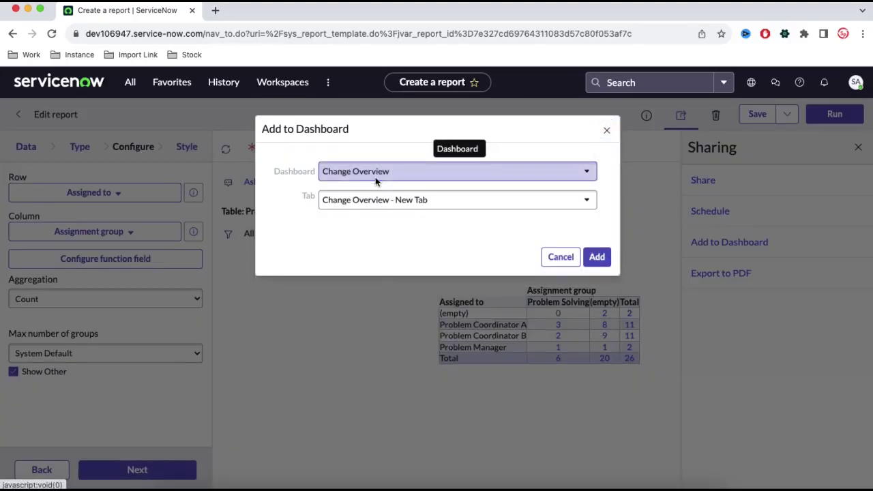
pyautogui.click(375, 177)
pyautogui.write('har')
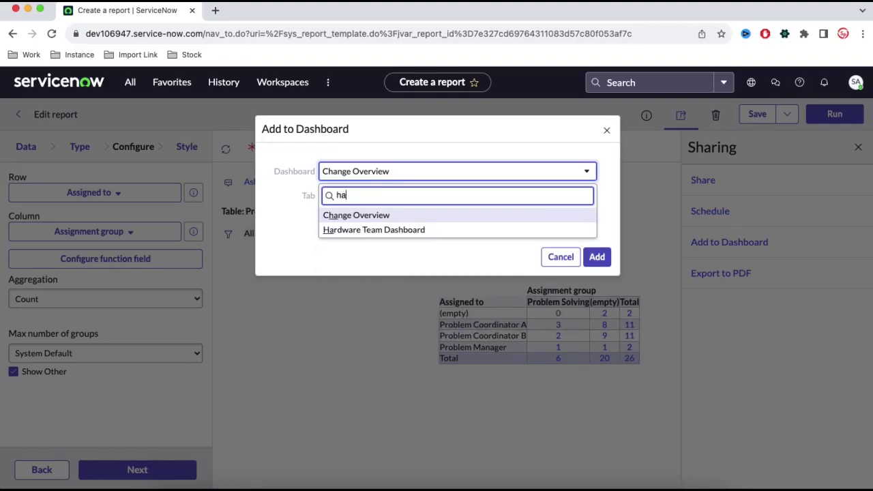
pyautogui.click(386, 215)
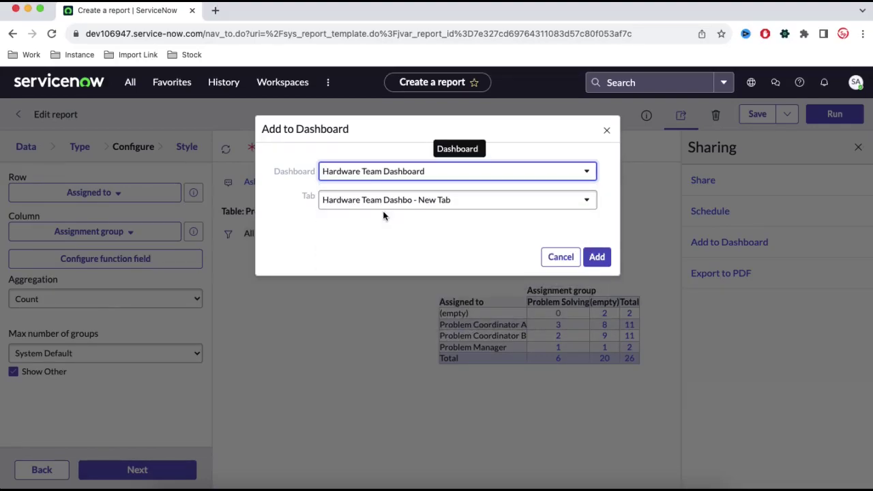
pyautogui.click(389, 204)
pyautogui.click(389, 205)
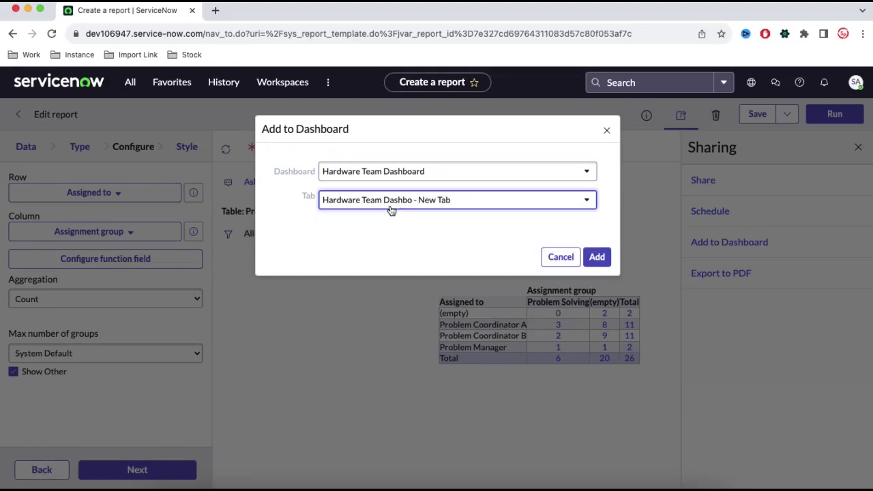
pyautogui.click(600, 260)
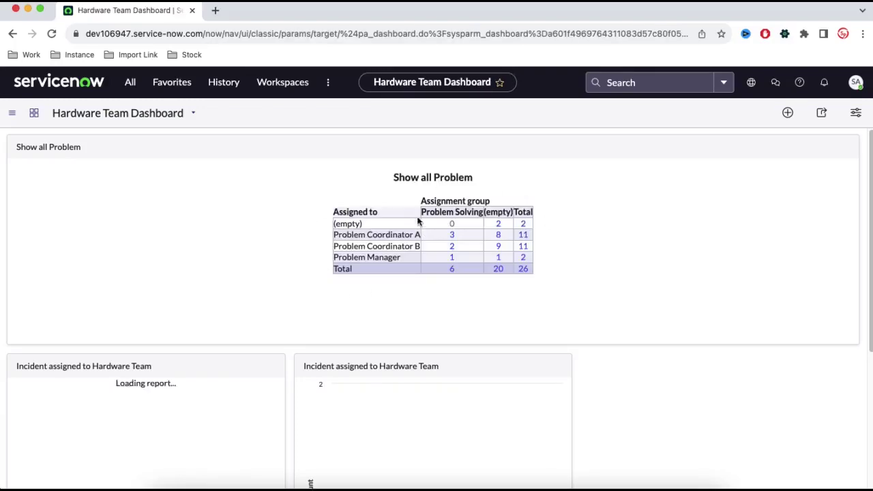
# - Narrow the Show all Problem widget to a third of the dashboard width and place it beside the two incident widgets in the first row
pyautogui.scroll(-3, 218, 261)
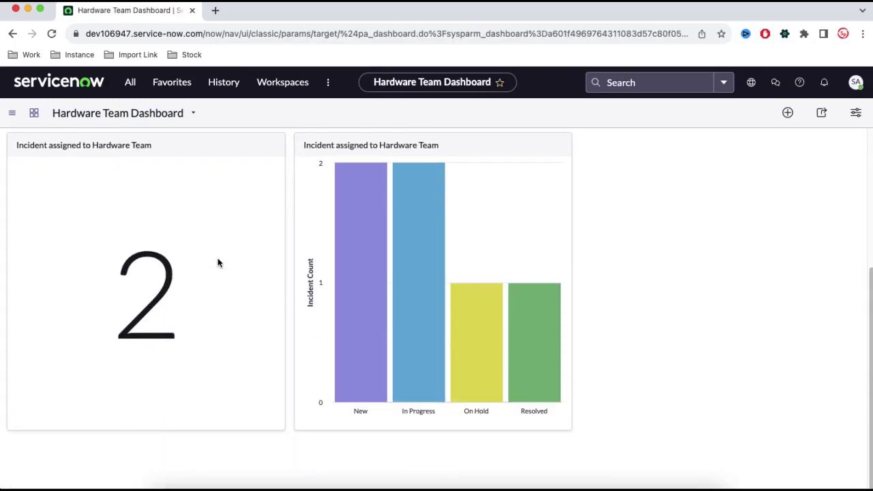
pyautogui.scroll(3, 219, 261)
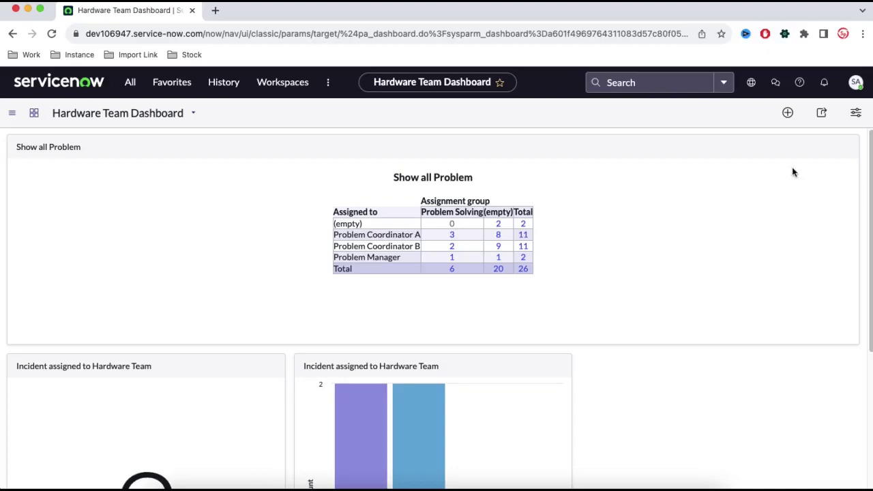
pyautogui.click(855, 113)
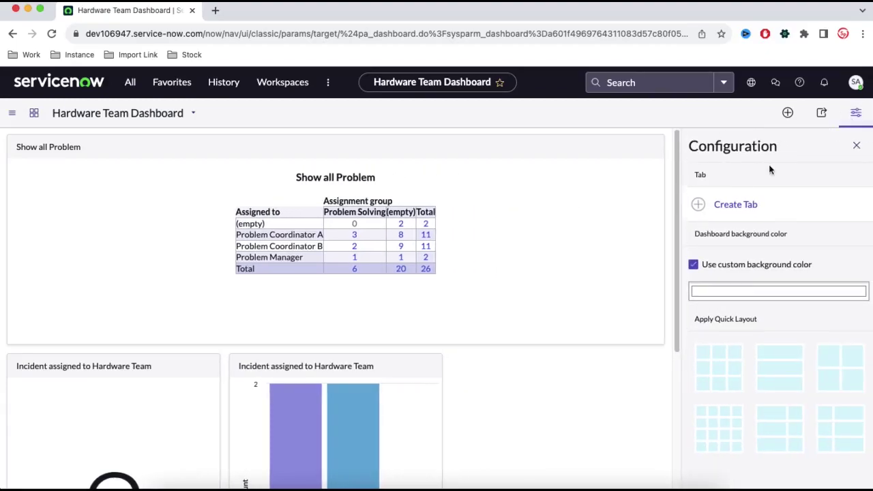
pyautogui.moveTo(665, 208); pyautogui.dragTo(332, 218)
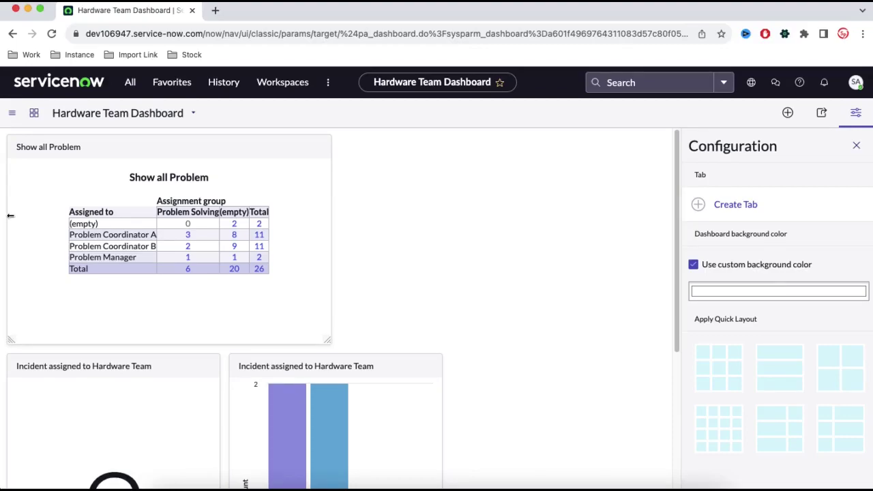
pyautogui.moveTo(10, 216); pyautogui.dragTo(117, 216)
pyautogui.moveTo(244, 148); pyautogui.dragTo(511, 162)
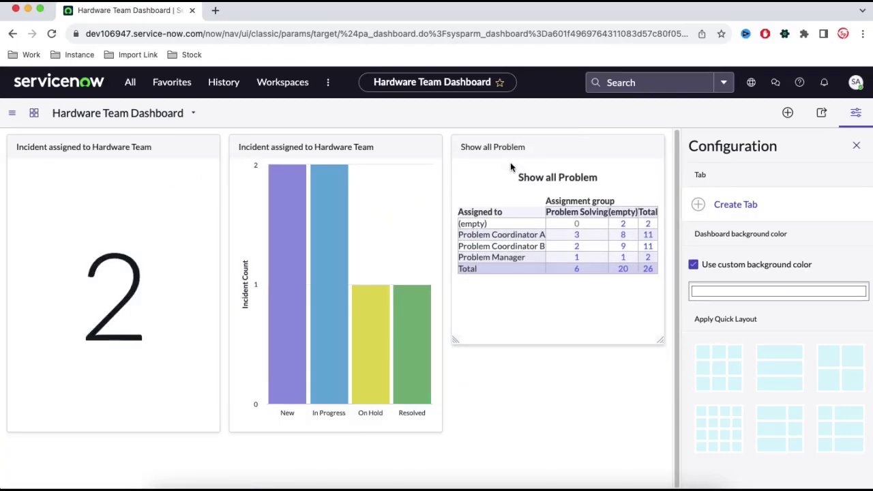
pyautogui.click(859, 147)
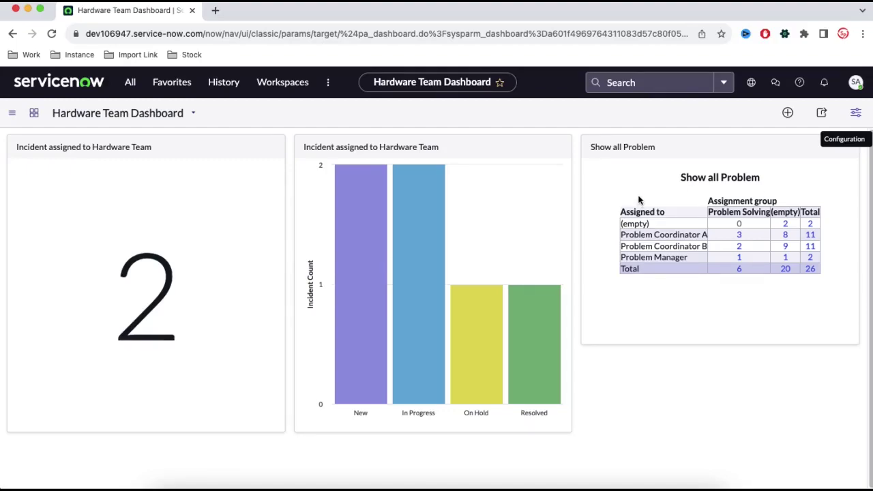
# - Find Interactive Filters in the navigator, open its list in a new browser tab, and start a new filter record
pyautogui.moveTo(509, 187)
pyautogui.moveTo(354, 199)
pyautogui.click(130, 82)
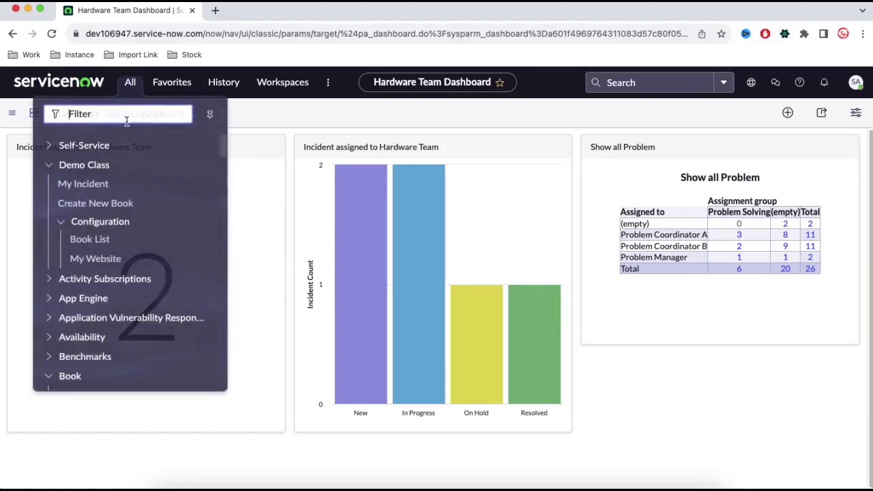
pyautogui.write('intera')
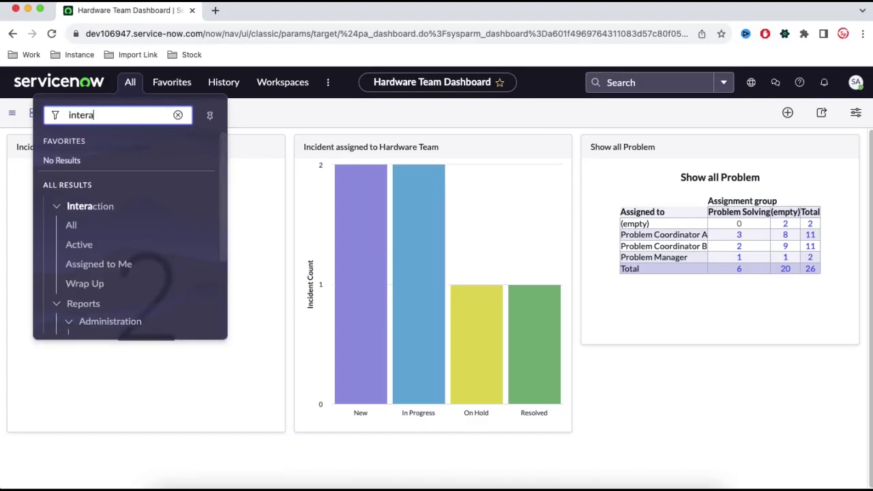
pyautogui.write('ctive')
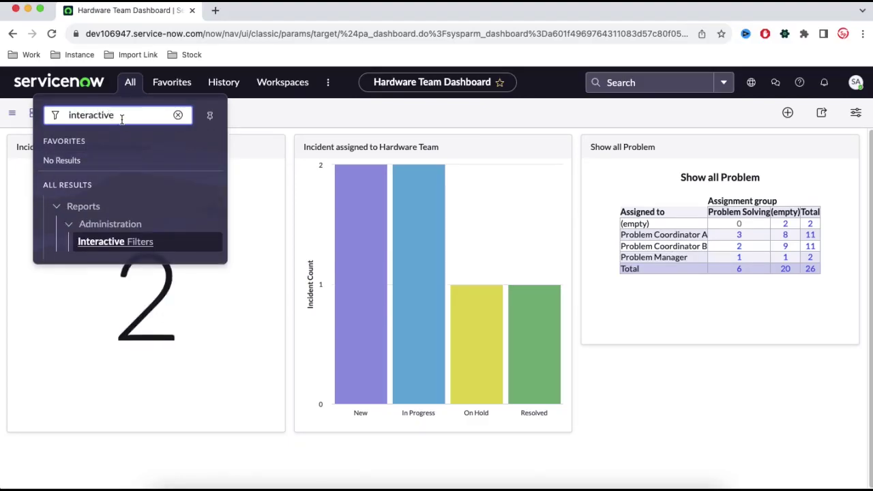
pyautogui.keyDown('super'); pyautogui.click(122, 244); pyautogui.keyUp('super')
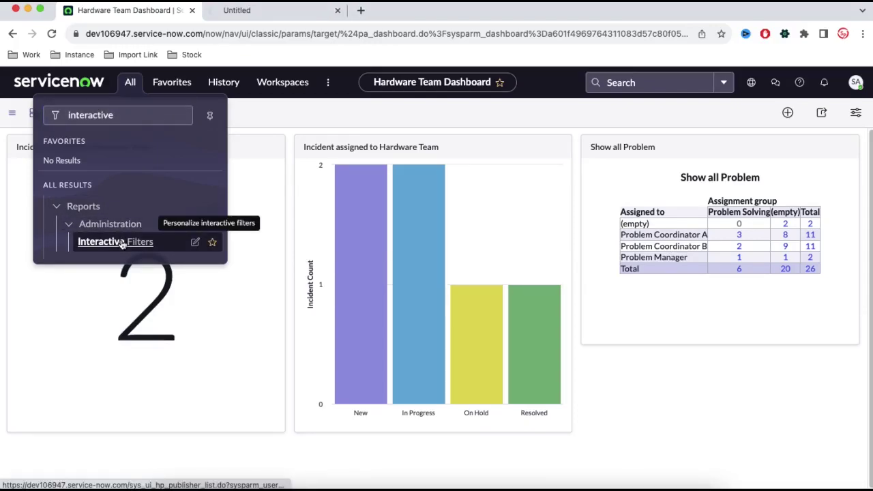
pyautogui.click(235, 13)
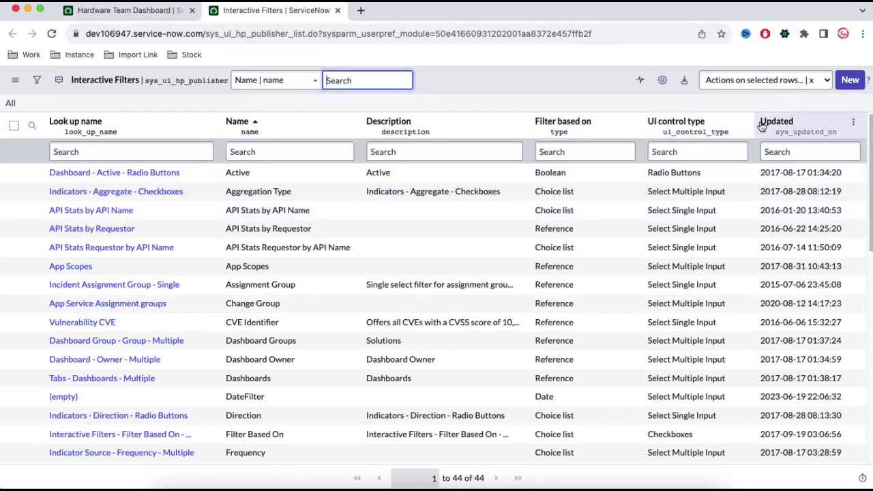
pyautogui.click(850, 80)
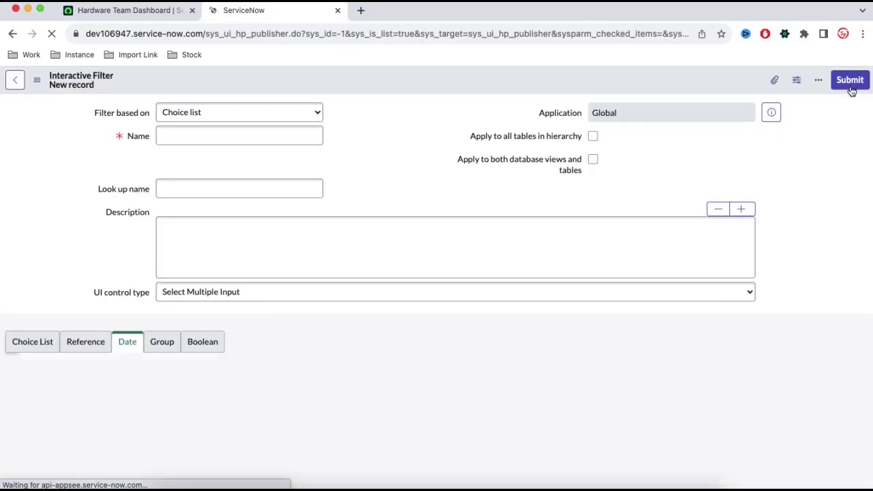
# - Keep the new interactive filter based on Choice list, name it State 1, and try to save it
pyautogui.click(298, 120)
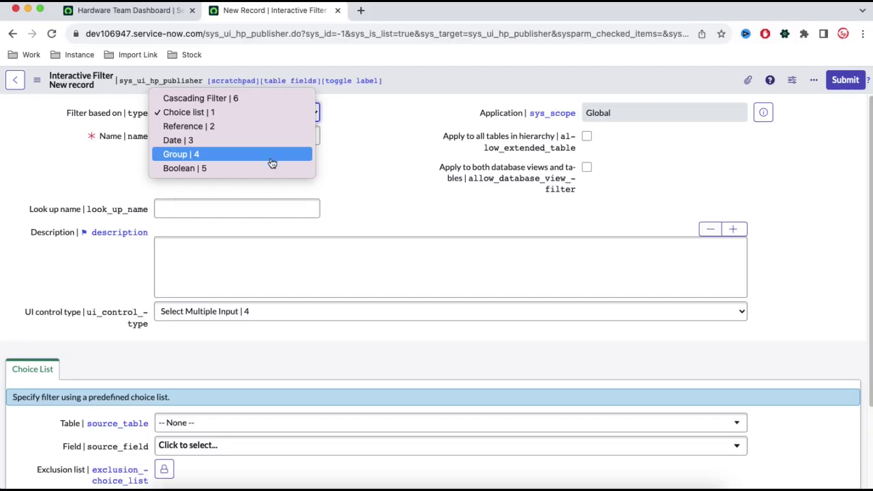
pyautogui.click(377, 129)
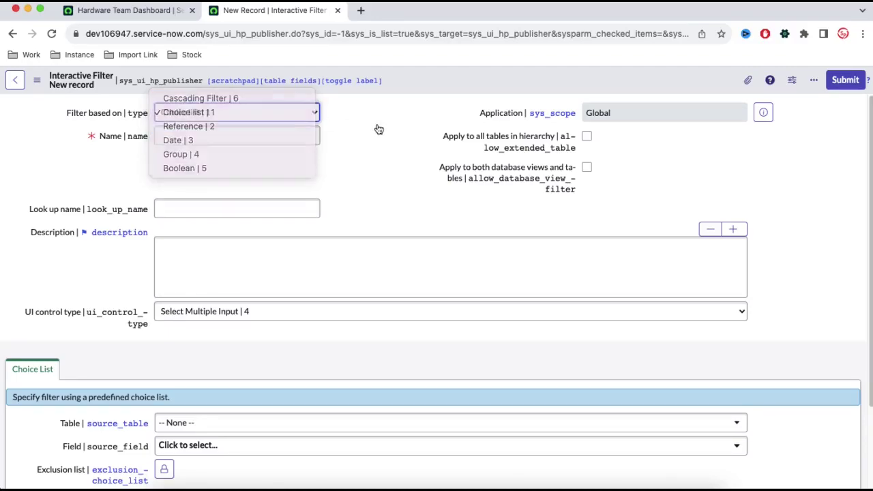
pyautogui.click(299, 134)
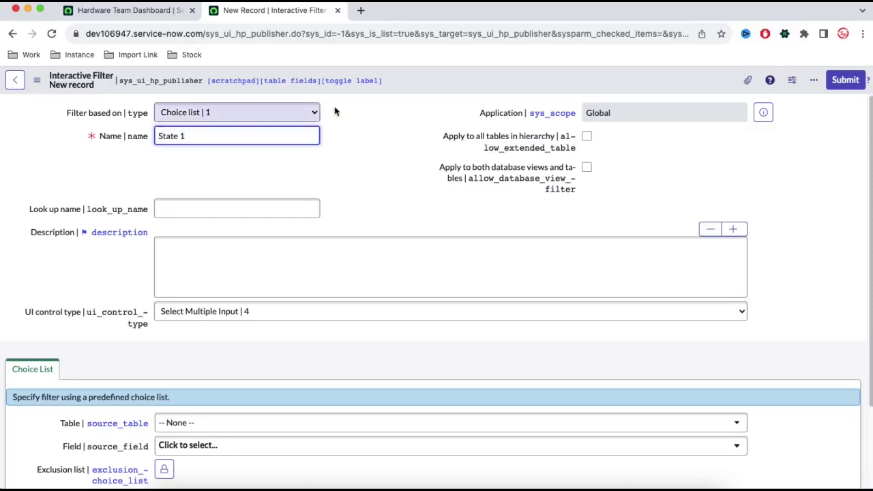
pyautogui.rightClick(436, 77)
pyautogui.click(458, 88)
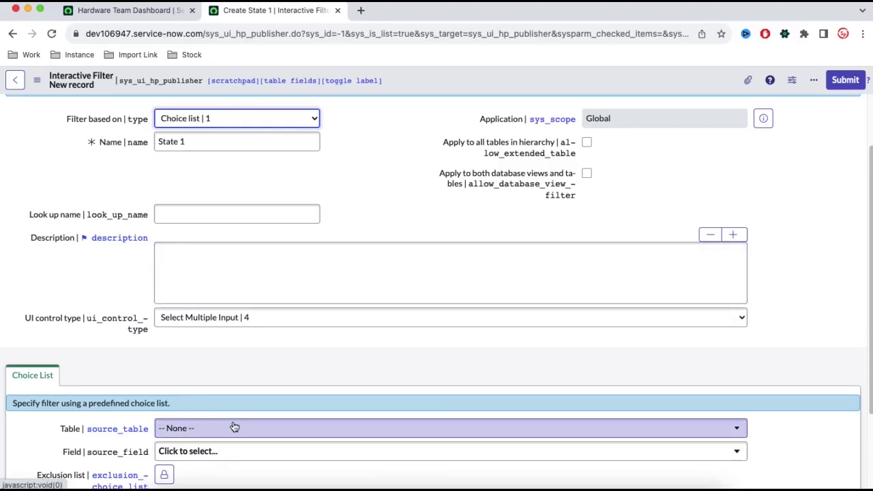
# - Set the State 1 filter's source table to Task [task]
pyautogui.scroll(-3, 266, 425)
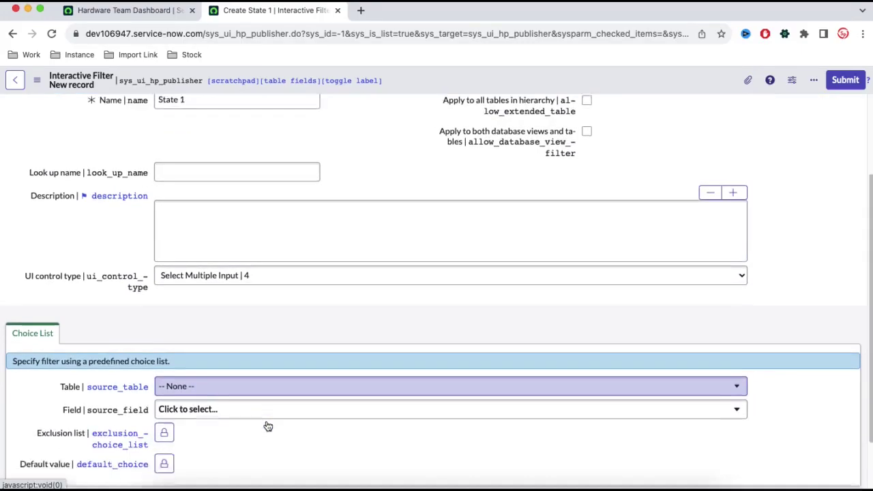
pyautogui.click(253, 325)
pyautogui.click(253, 319)
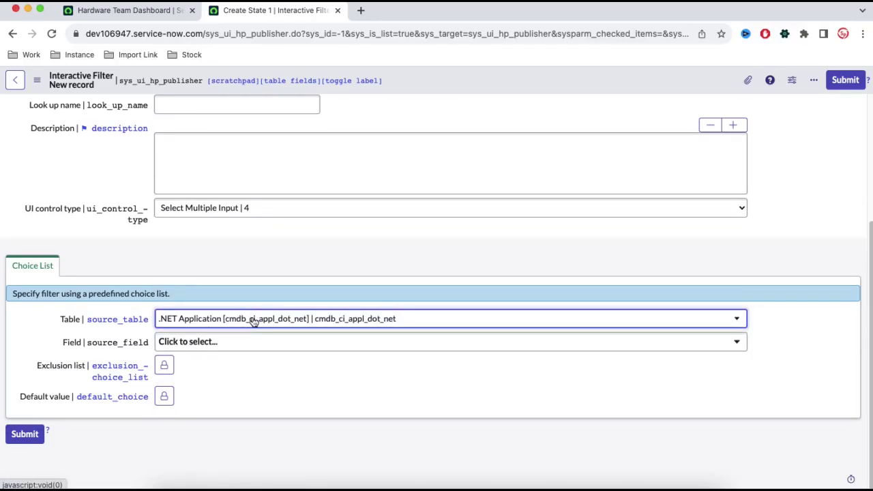
pyautogui.click(253, 321)
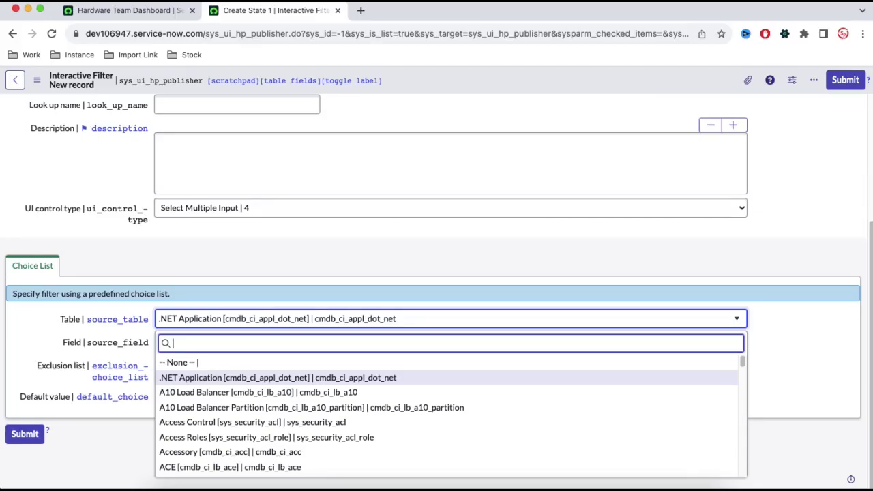
pyautogui.write('task')
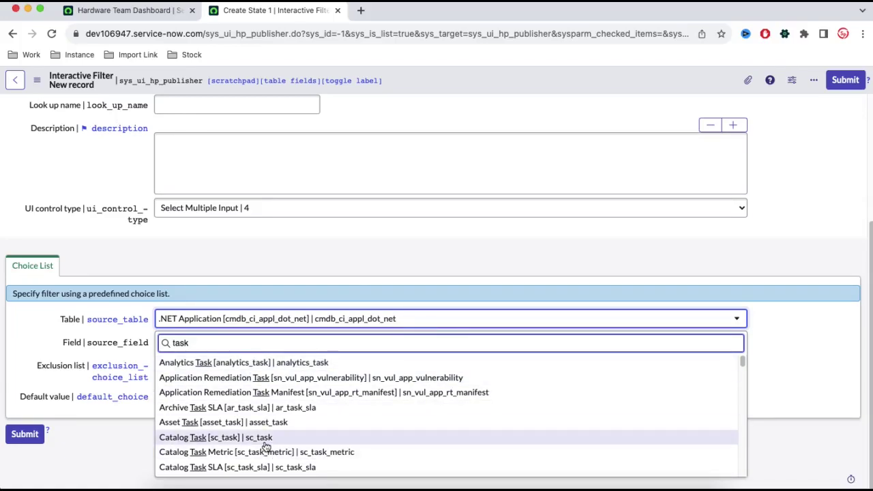
pyautogui.write(' [t')
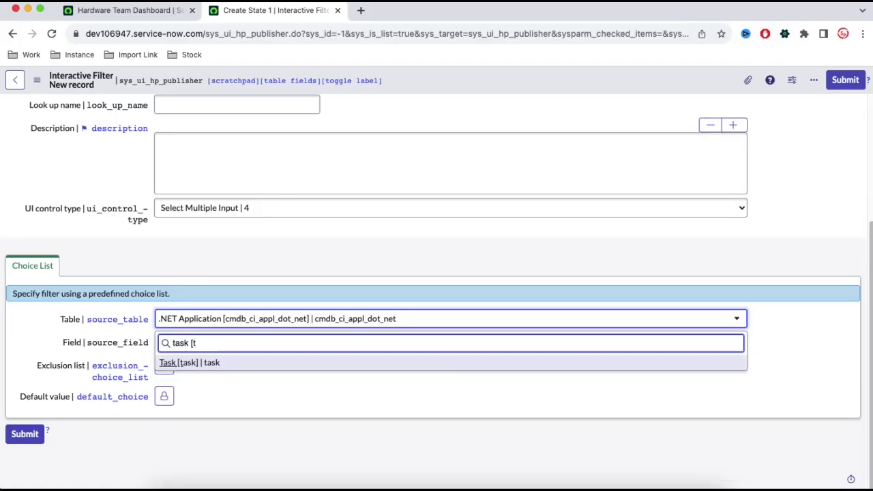
pyautogui.click(294, 363)
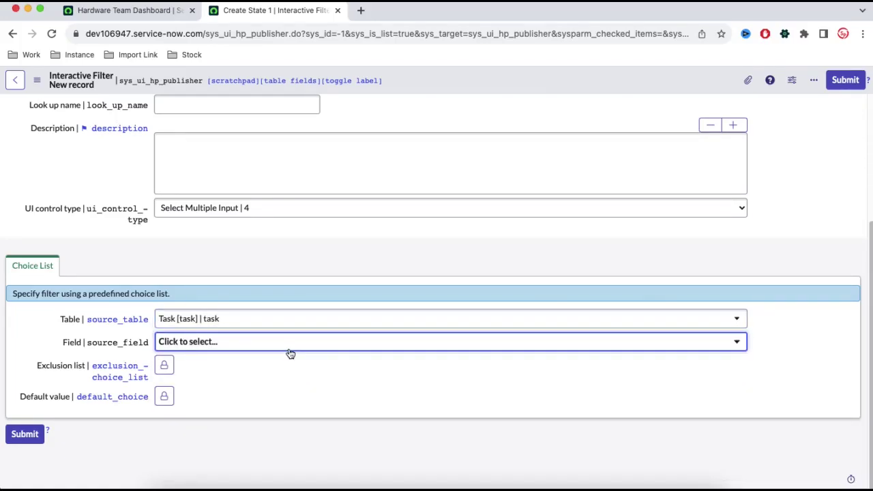
# - Choose State as the filter's source field from the Task fields and save the record
pyautogui.click(289, 349)
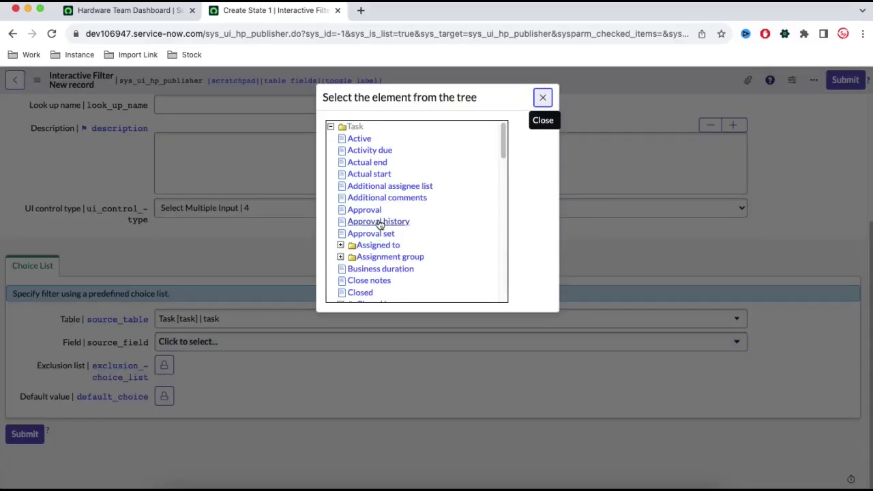
pyautogui.scroll(-10, 382, 230)
pyautogui.scroll(1, 391, 240)
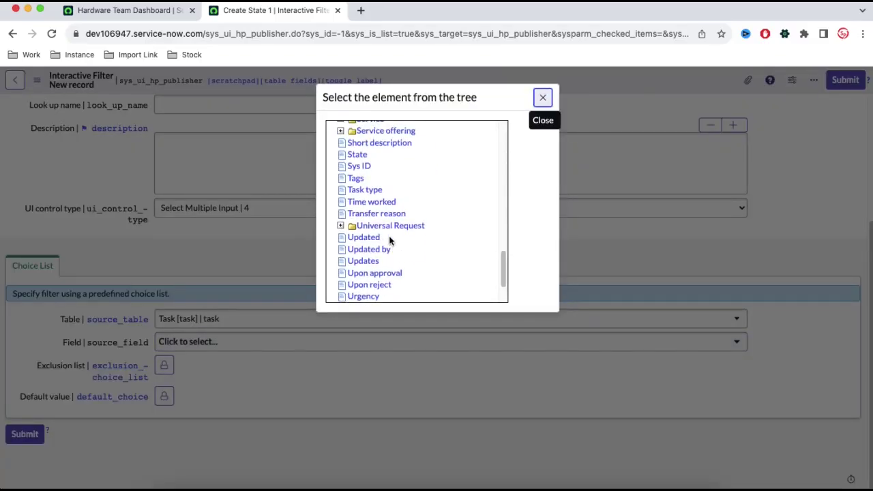
pyautogui.click(358, 155)
pyautogui.rightClick(418, 87)
pyautogui.click(425, 93)
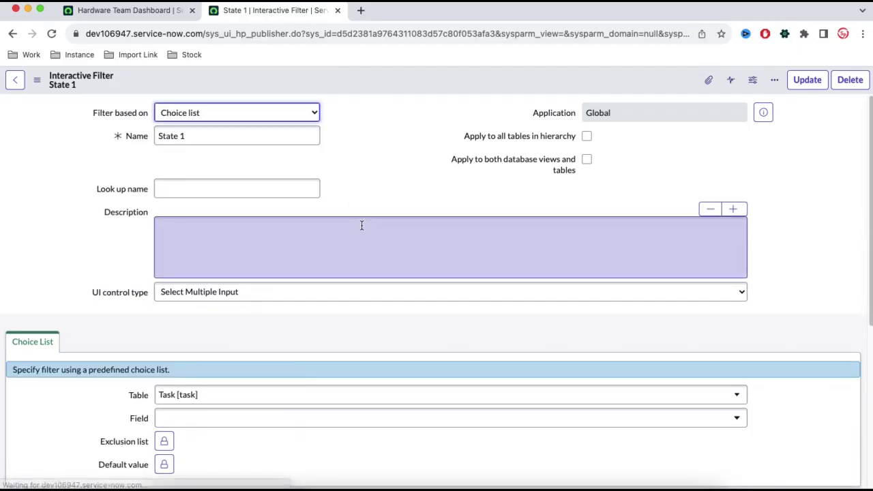
# - Change the State 1 filter's UI control type to Select Single Input and save the record
pyautogui.click(282, 315)
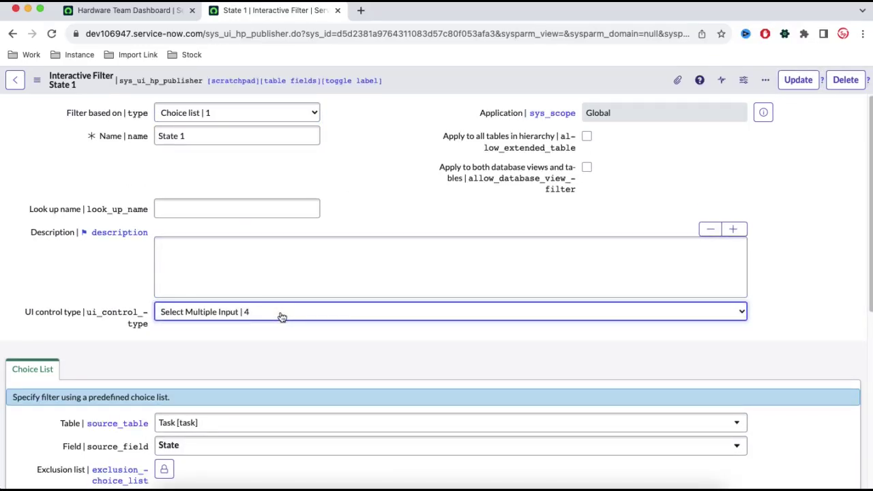
pyautogui.click(282, 315)
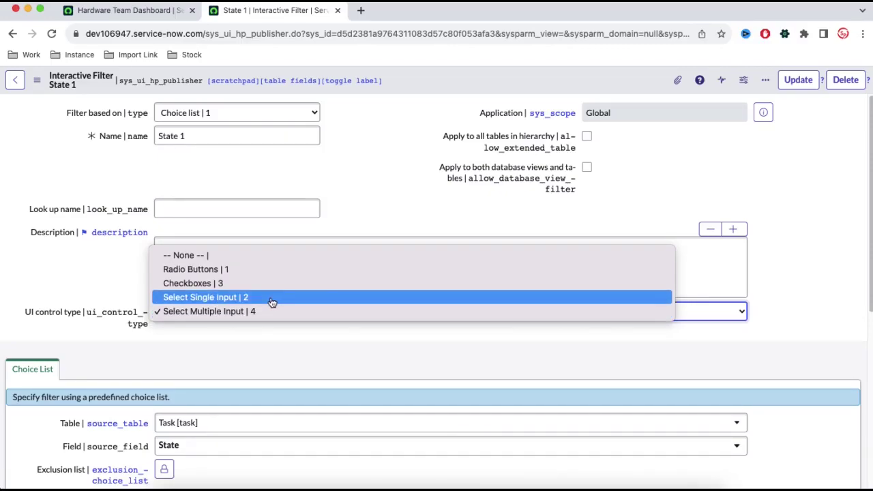
pyautogui.click(271, 301)
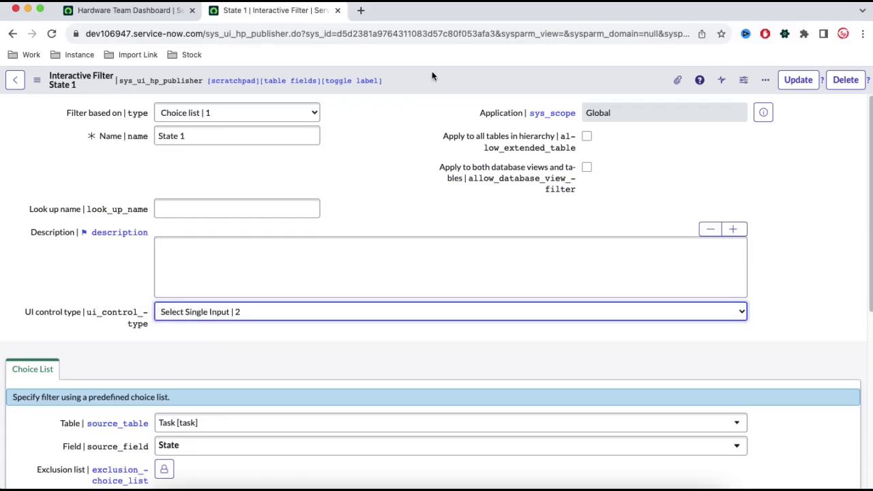
pyautogui.rightClick(432, 85)
pyautogui.click(441, 90)
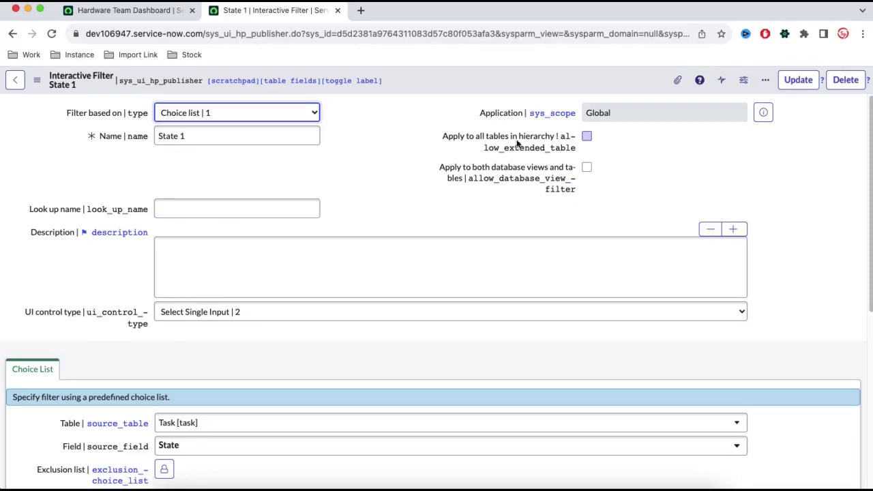
# - Enable applying the State 1 filter to all tables in the hierarchy and save the record
pyautogui.click(587, 138)
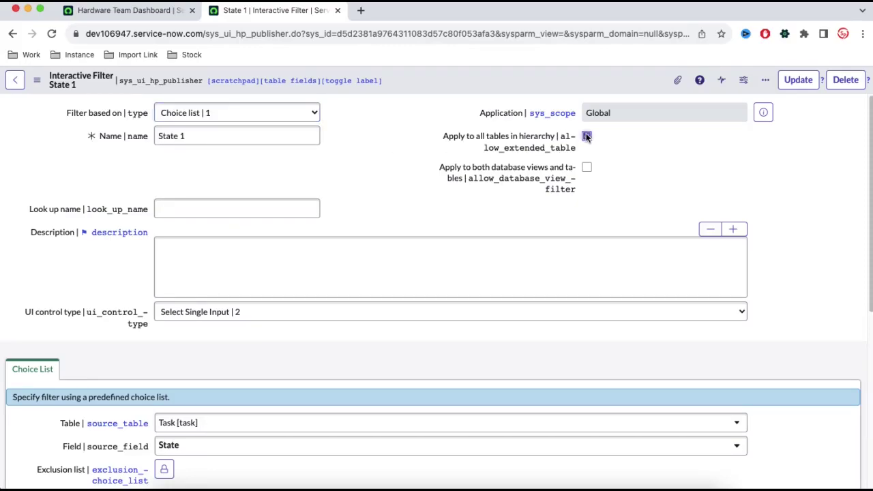
pyautogui.rightClick(474, 84)
pyautogui.click(479, 89)
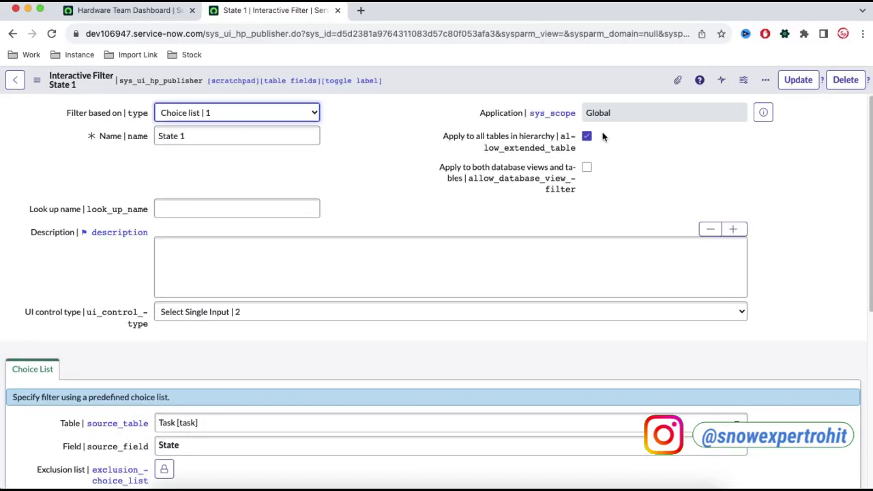
# - Return to the Hardware Team Dashboard and set the category of widgets to add to Interactive Filters
pyautogui.click(128, 10)
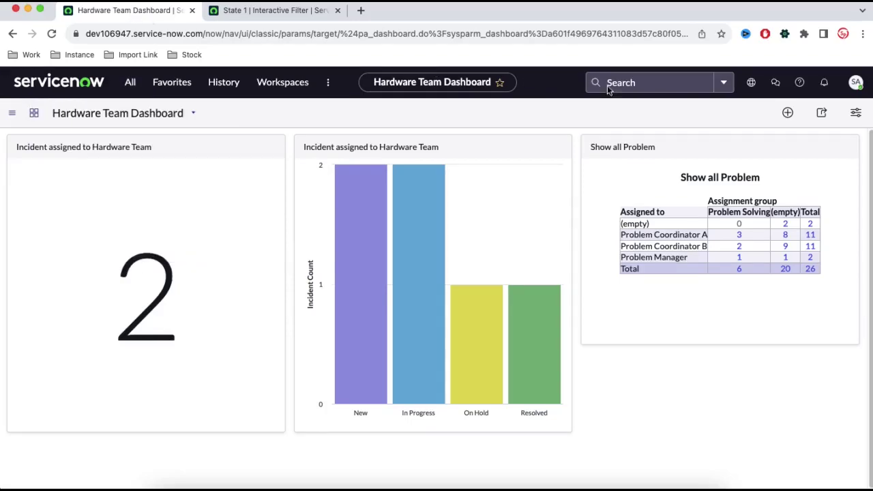
pyautogui.click(791, 115)
pyautogui.click(786, 194)
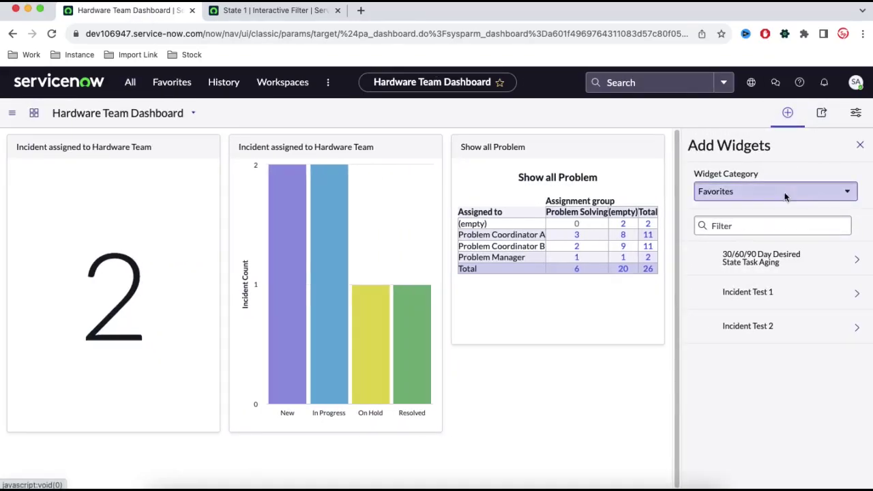
pyautogui.scroll(-3, 791, 296)
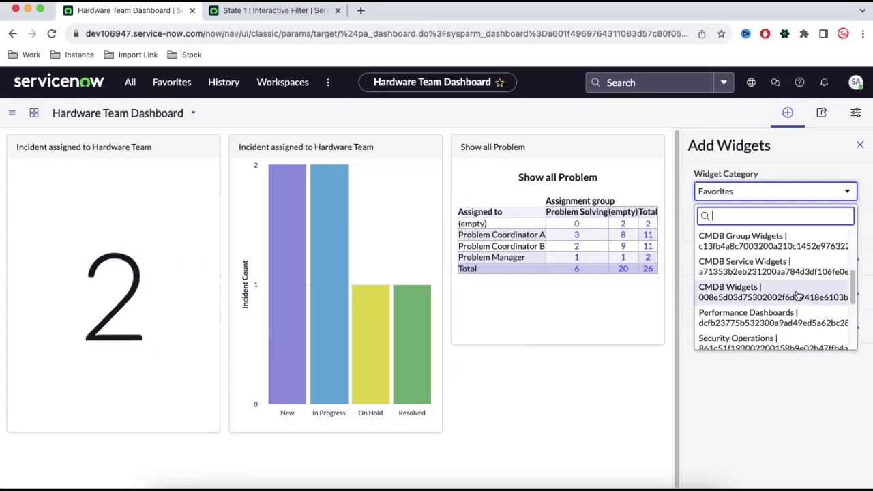
pyautogui.write('in')
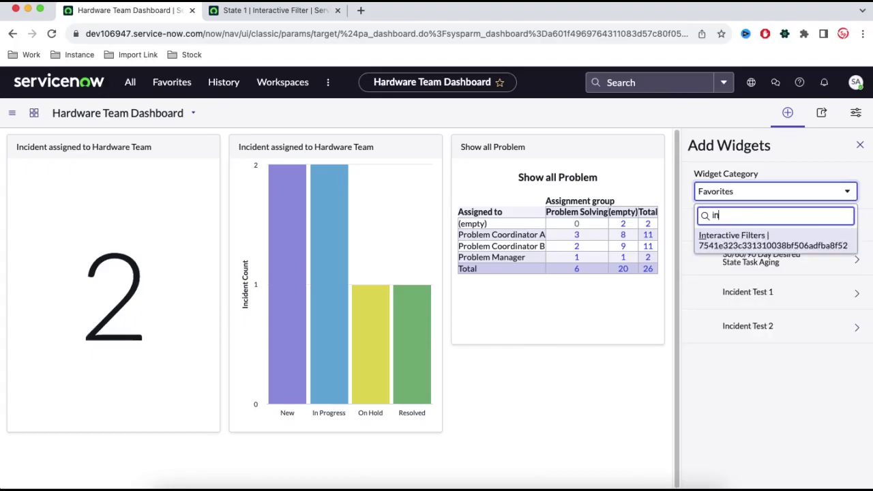
pyautogui.click(803, 241)
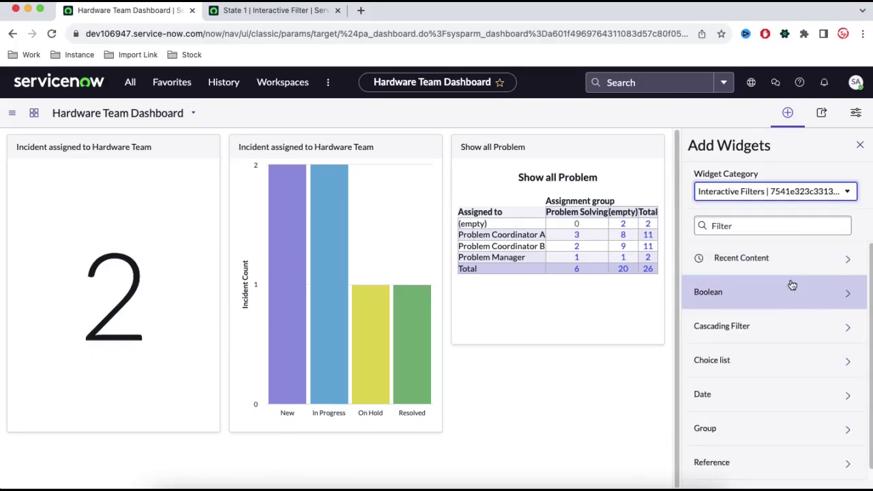
# - Add the State 1 filter from the Choice list group to the dashboard and close the widget picker
pyautogui.click(757, 225)
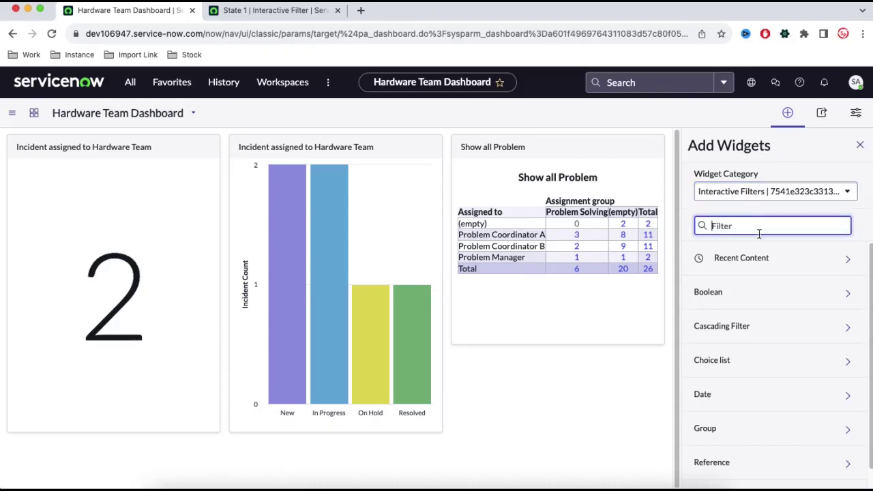
pyautogui.scroll(-1, 781, 345)
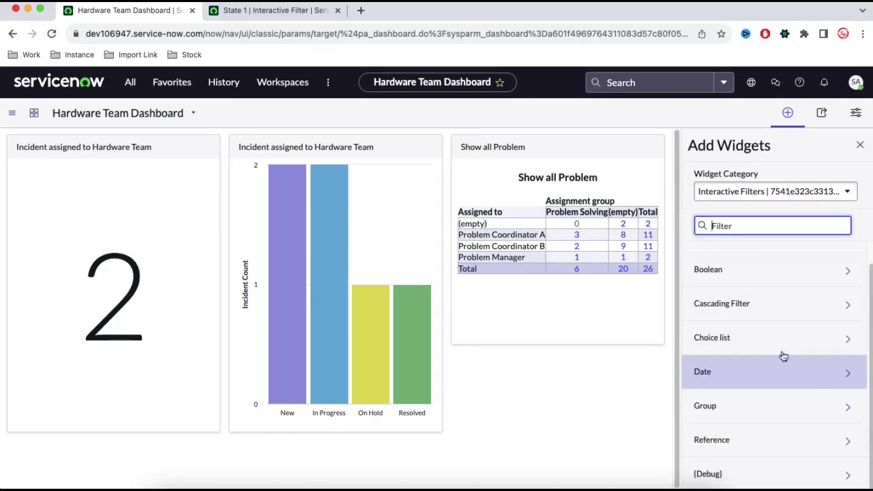
pyautogui.scroll(1, 772, 320)
pyautogui.click(768, 354)
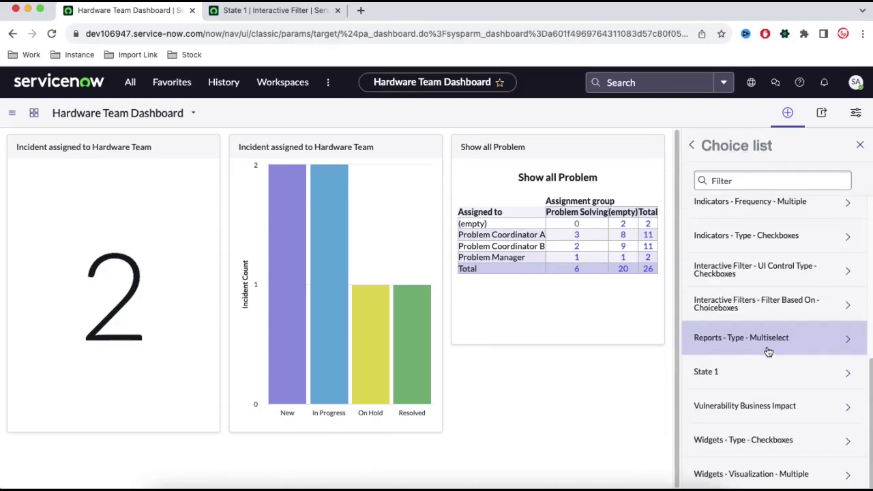
pyautogui.click(741, 365)
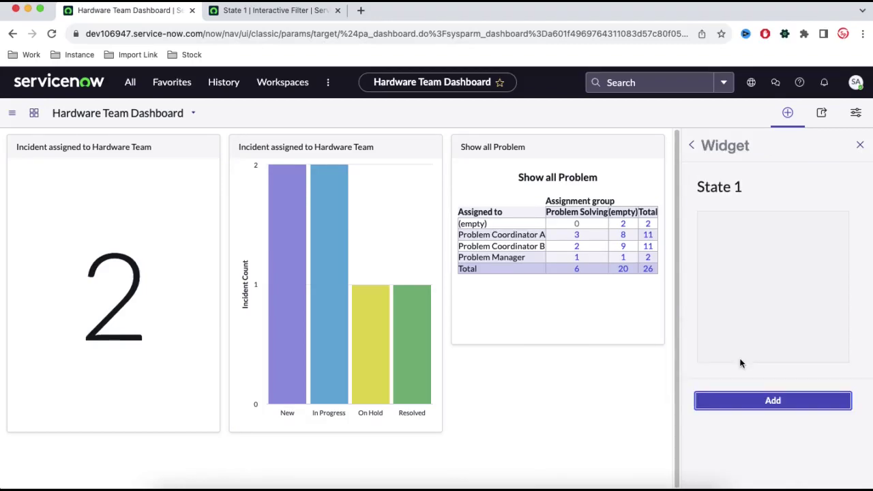
pyautogui.click(747, 401)
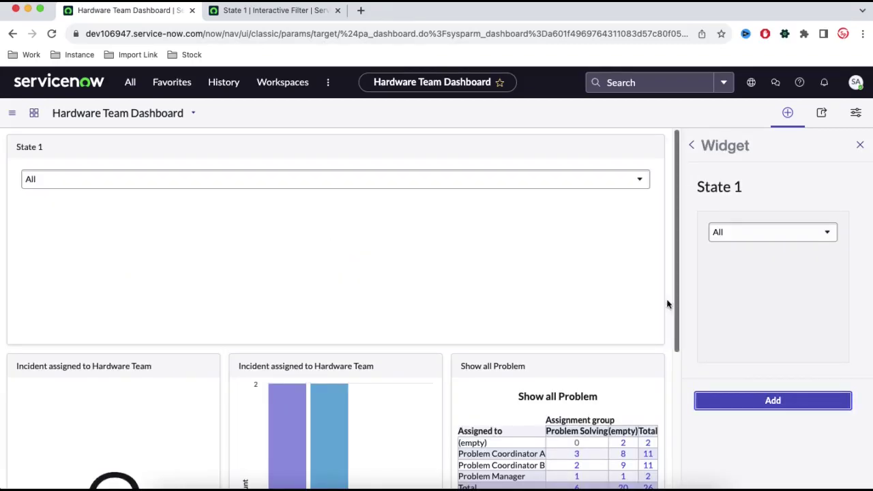
pyautogui.click(860, 146)
# - Set the dashboard's State 1 filter to Work in Progress and check how the incident and problem reports respond
pyautogui.click(587, 180)
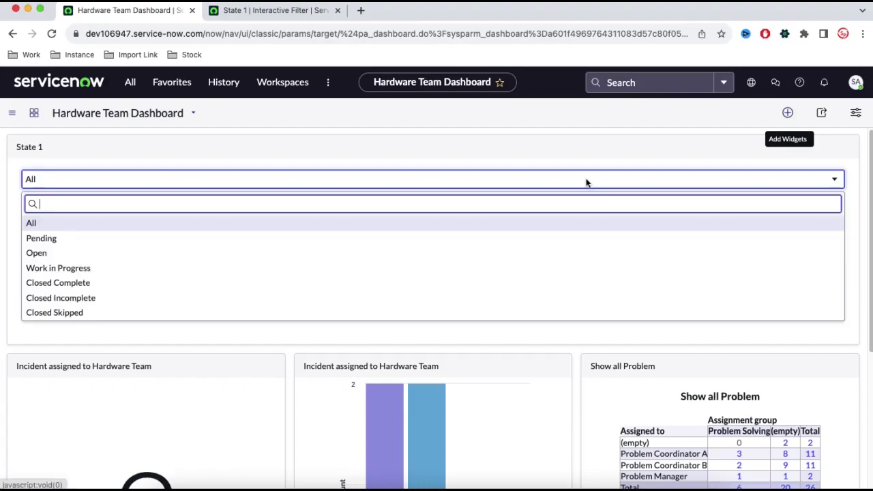
pyautogui.click(483, 273)
pyautogui.scroll(-3, 482, 272)
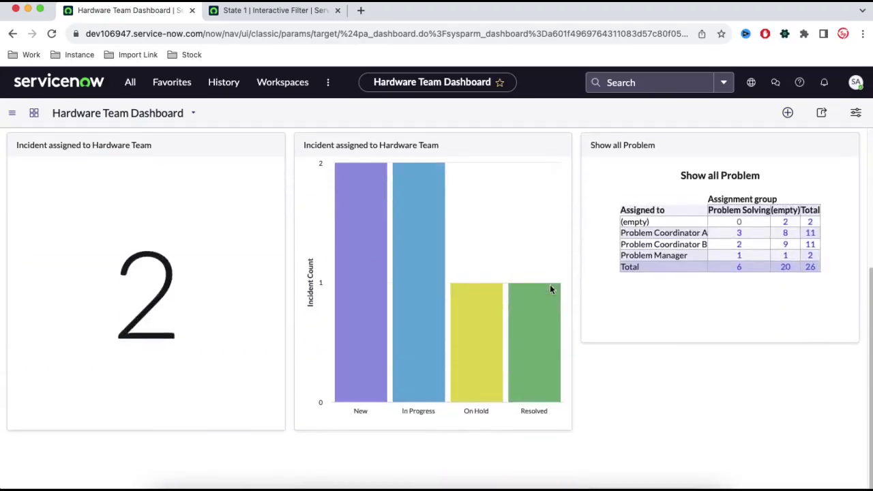
pyautogui.scroll(3, 338, 426)
pyautogui.scroll(-3, 412, 403)
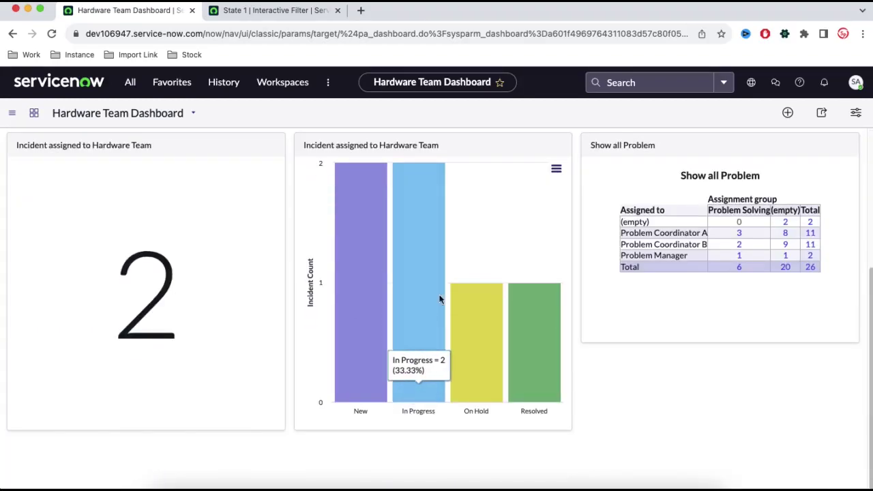
pyautogui.scroll(1, 458, 320)
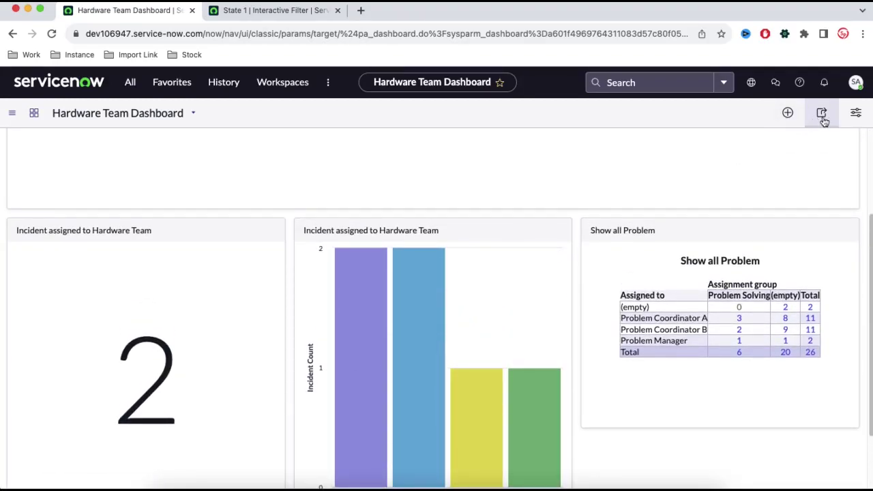
# - Shorten the State 1 widget to little more than the height of its selection field and leave dashboard configuration
pyautogui.click(850, 115)
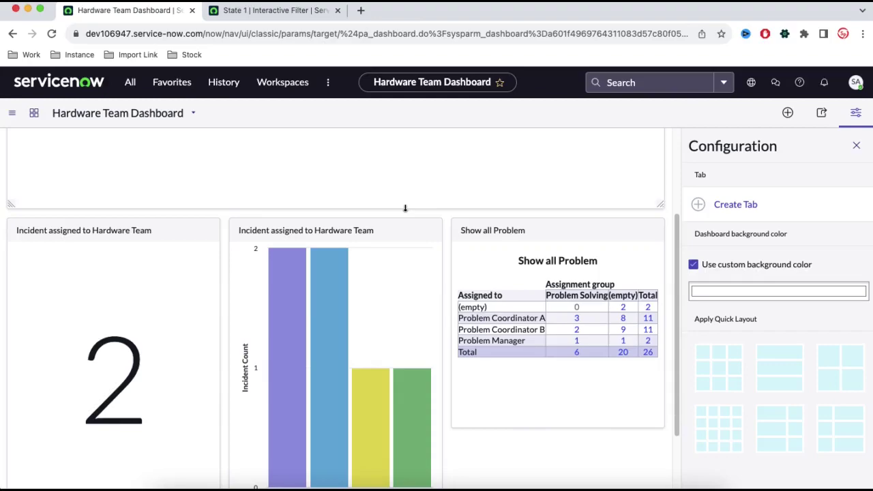
pyautogui.scroll(3, 444, 184)
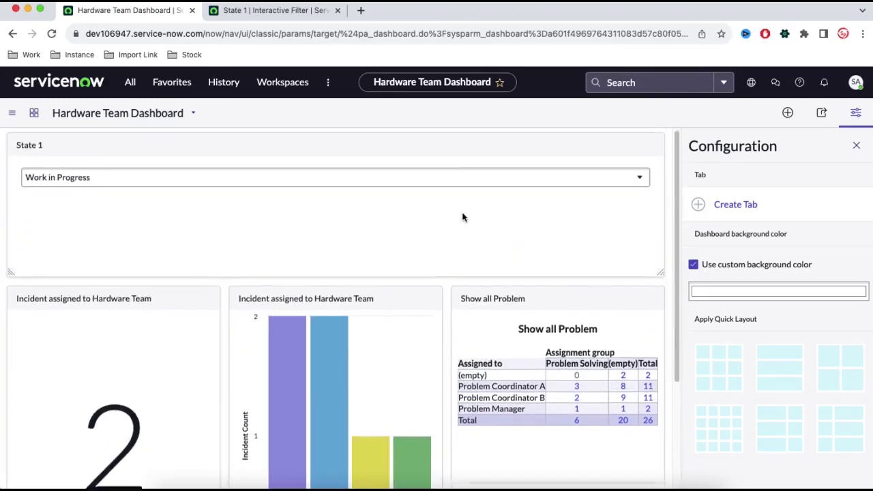
pyautogui.moveTo(481, 274); pyautogui.dragTo(484, 198)
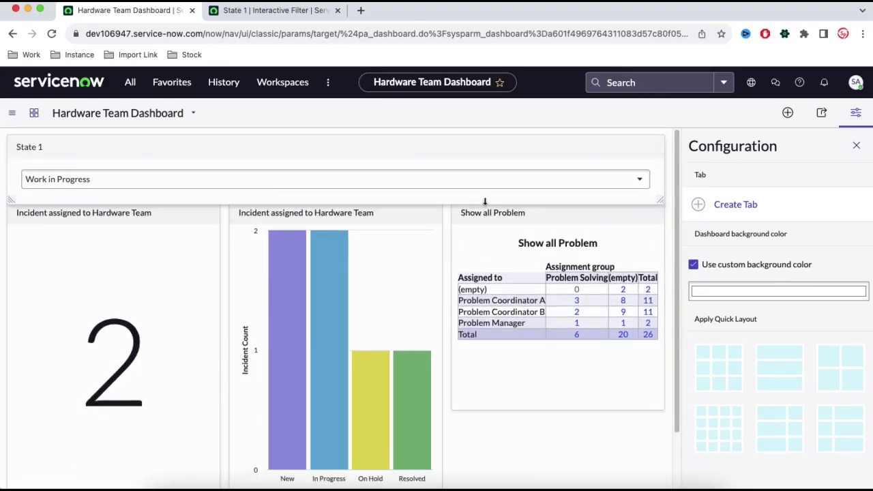
pyautogui.click(855, 147)
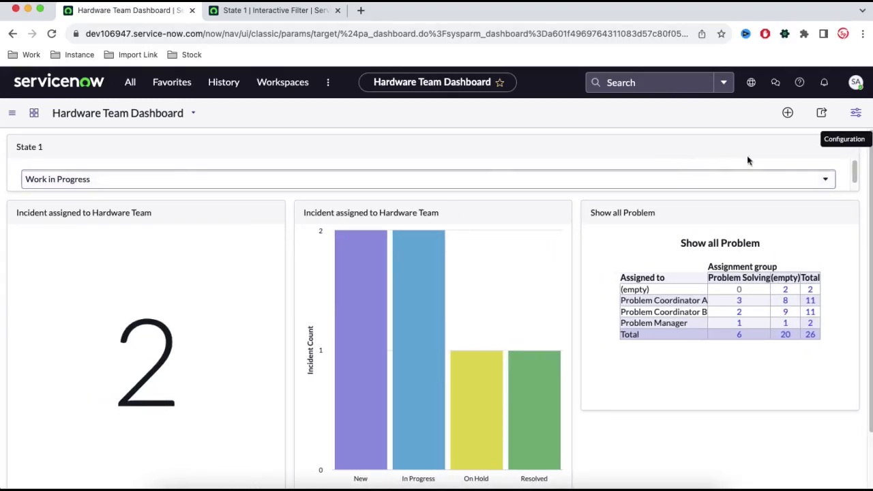
# - Make the single-score Incident assigned to Hardware Team widget follow the interactive filter
pyautogui.click(856, 112)
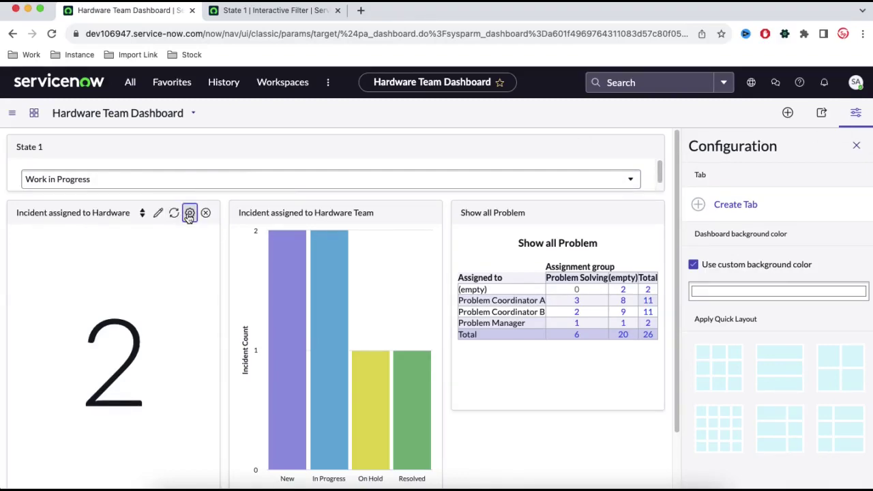
pyautogui.click(189, 215)
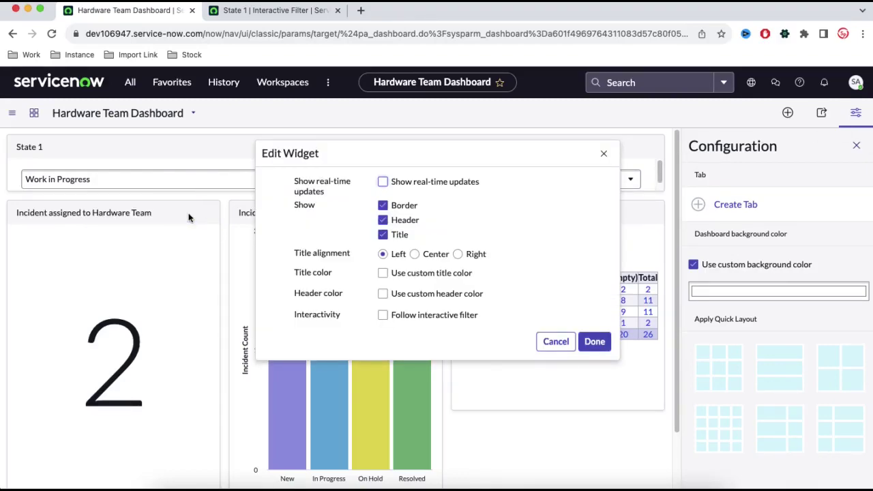
pyautogui.click(382, 315)
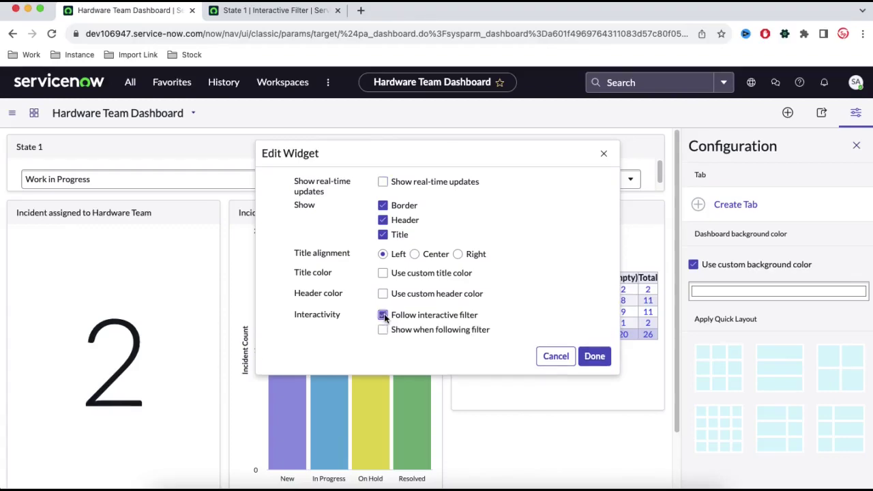
pyautogui.click(586, 359)
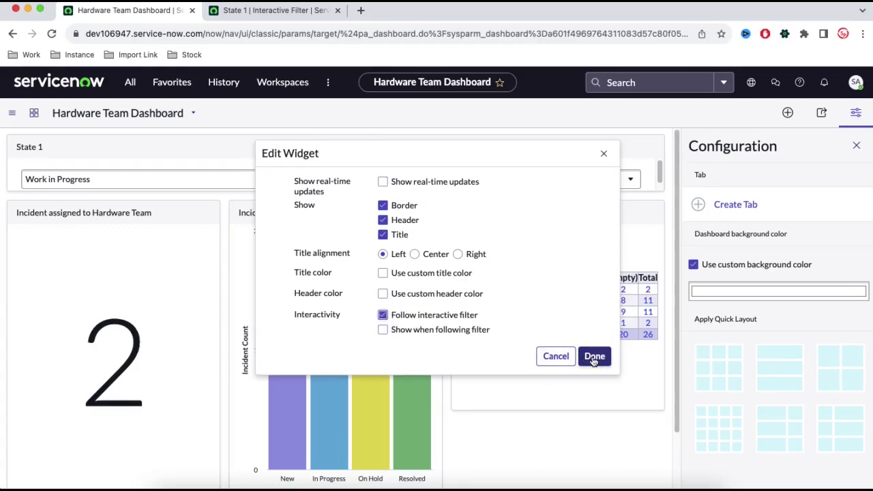
pyautogui.click(594, 362)
# - Make the bar chart Incident assigned to Hardware Team widget follow the interactive filter
pyautogui.click(415, 214)
pyautogui.click(383, 291)
pyautogui.click(587, 332)
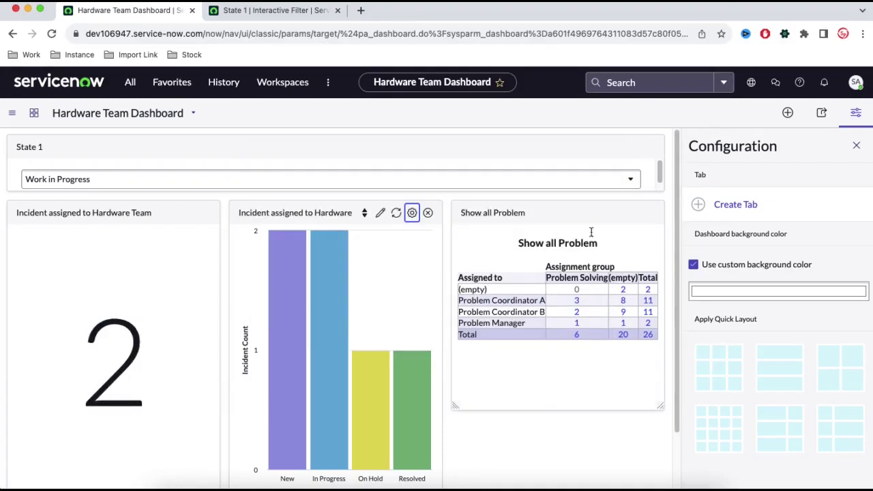
# - Make the Show all Problem widget follow the interactive filter and leave dashboard configuration
pyautogui.click(633, 213)
pyautogui.click(383, 291)
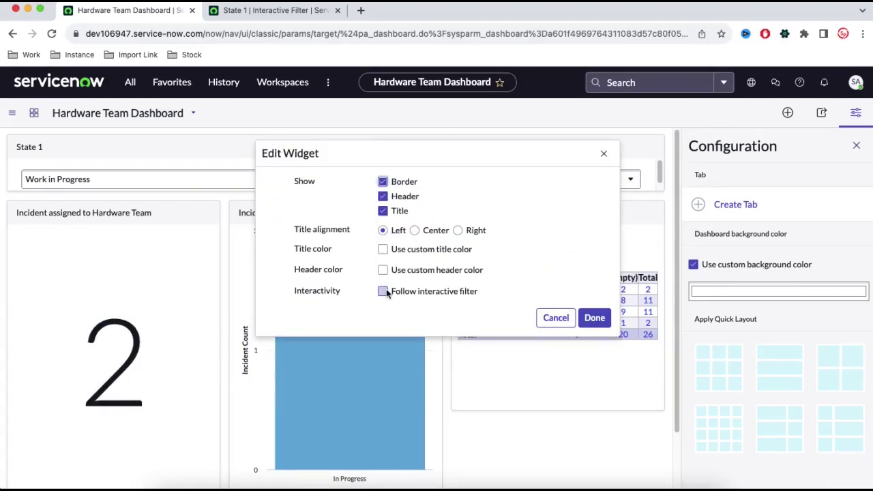
pyautogui.click(595, 332)
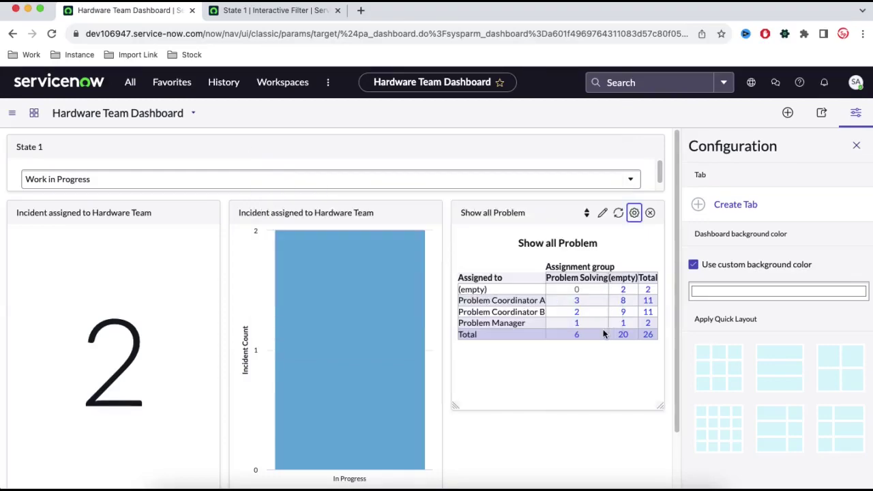
pyautogui.click(859, 150)
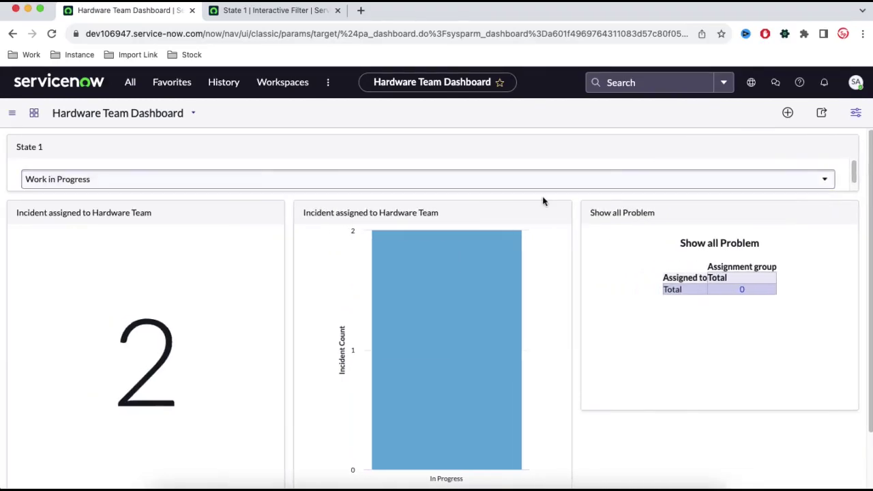
# - Test the State 1 filter with All and Open and compare the three reports for each choice
pyautogui.click(471, 185)
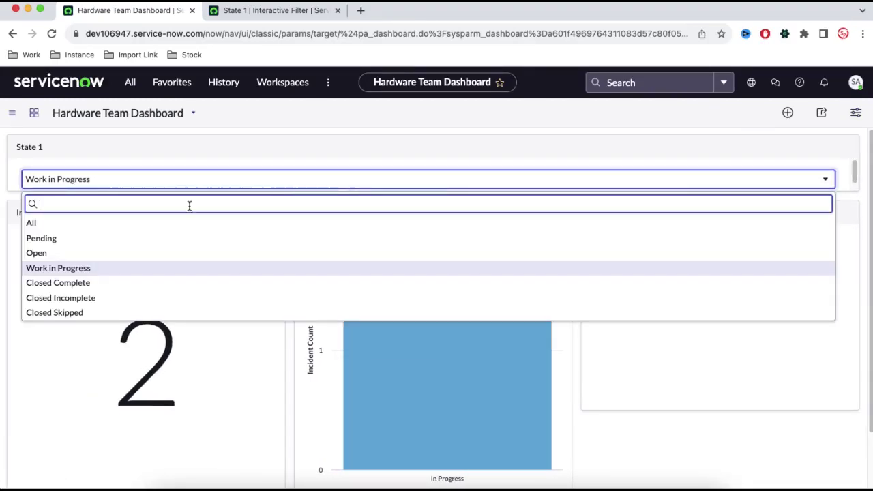
pyautogui.click(108, 225)
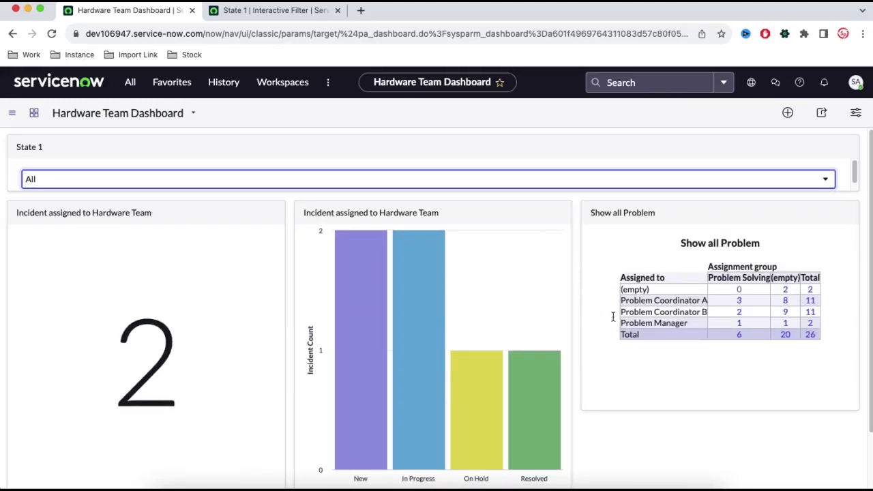
pyautogui.click(390, 180)
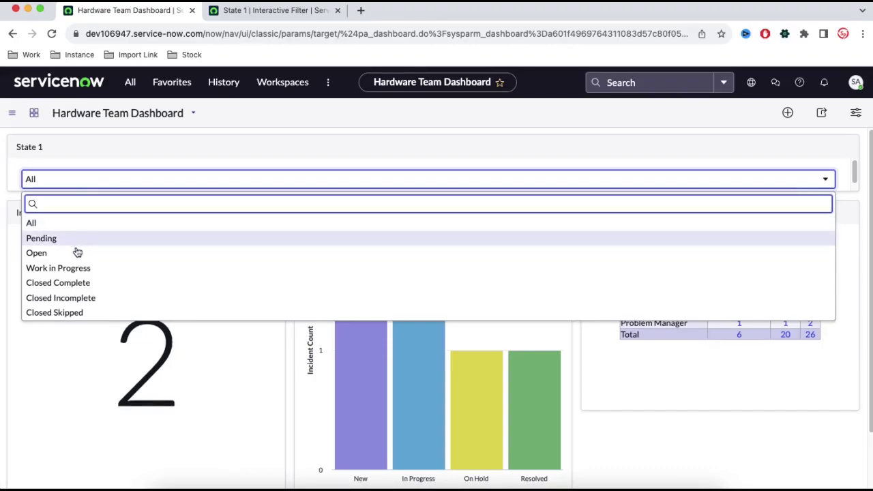
pyautogui.click(41, 253)
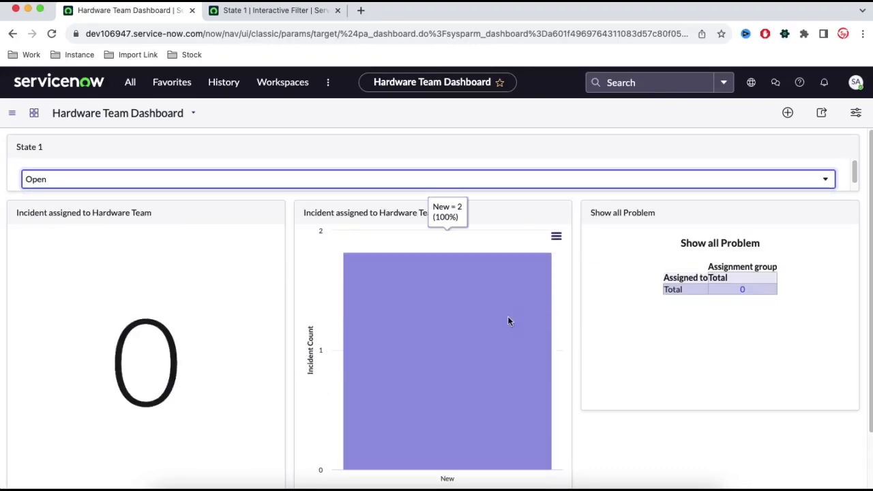
# - Test the State 1 filter with Work in Progress and Closed Complete and examine the incident bar chart
pyautogui.click(589, 180)
pyautogui.click(114, 272)
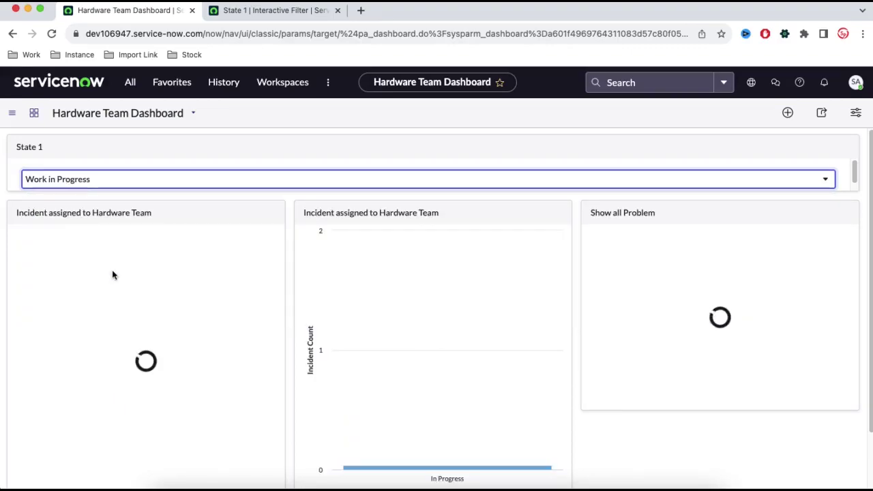
pyautogui.click(472, 181)
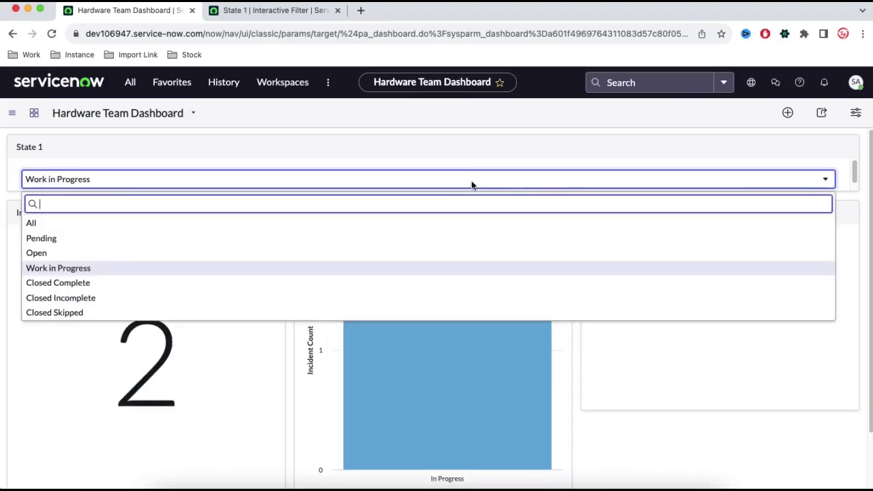
pyautogui.click(260, 283)
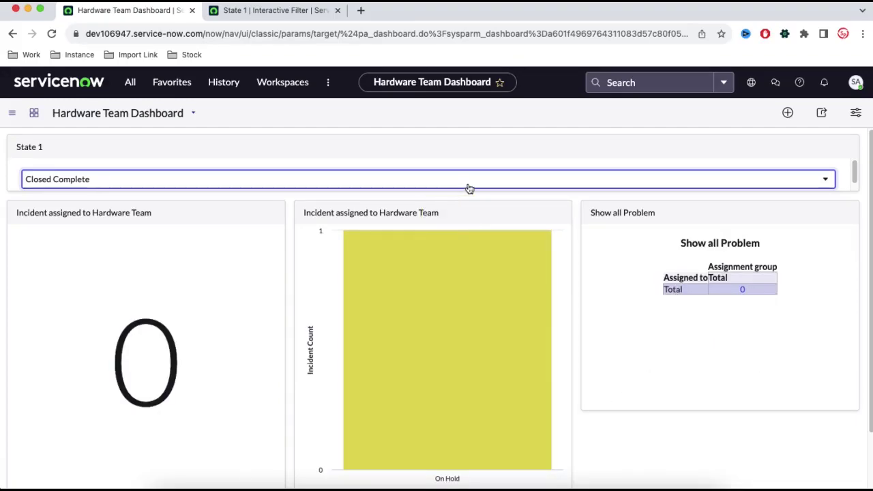
pyautogui.moveTo(359, 258)
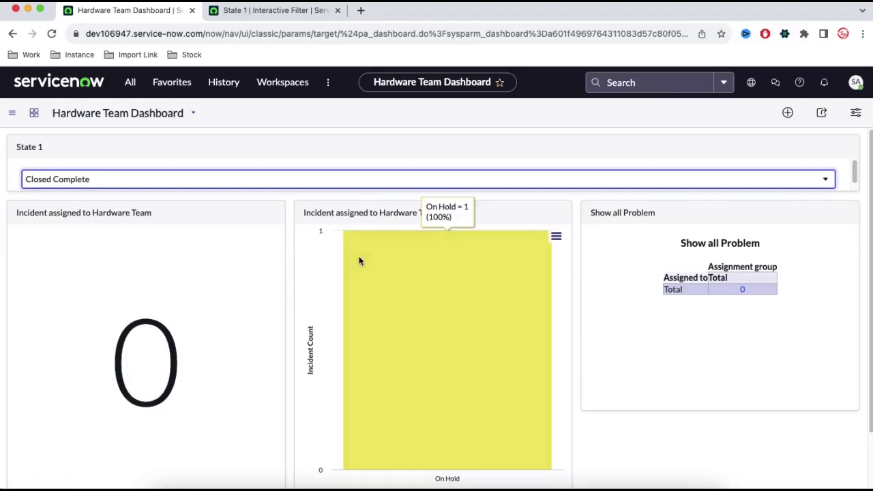